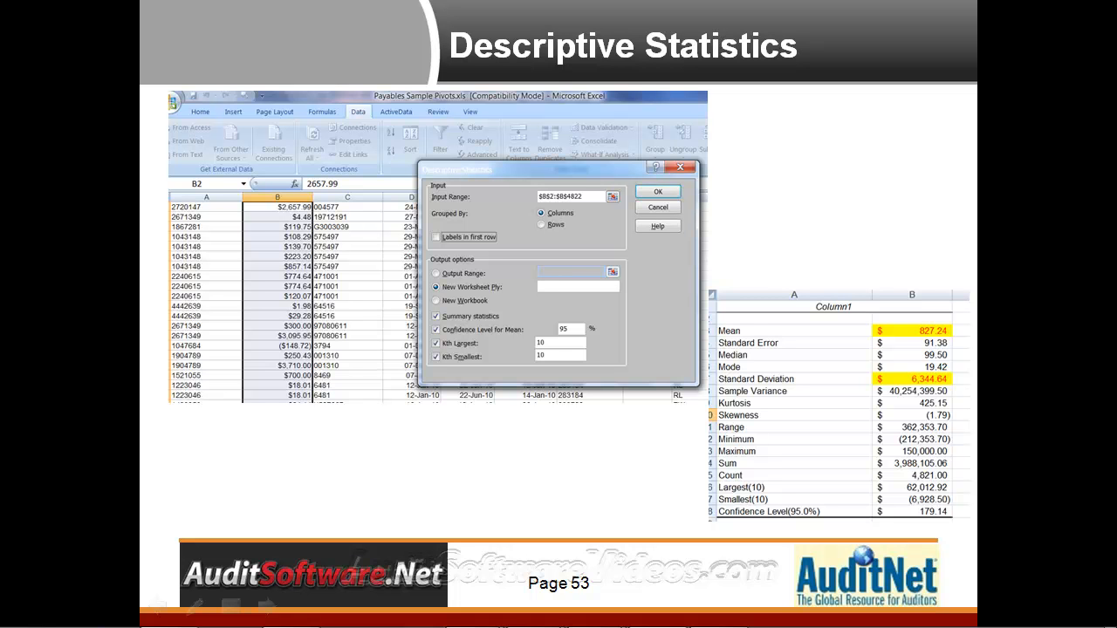
key("Right")
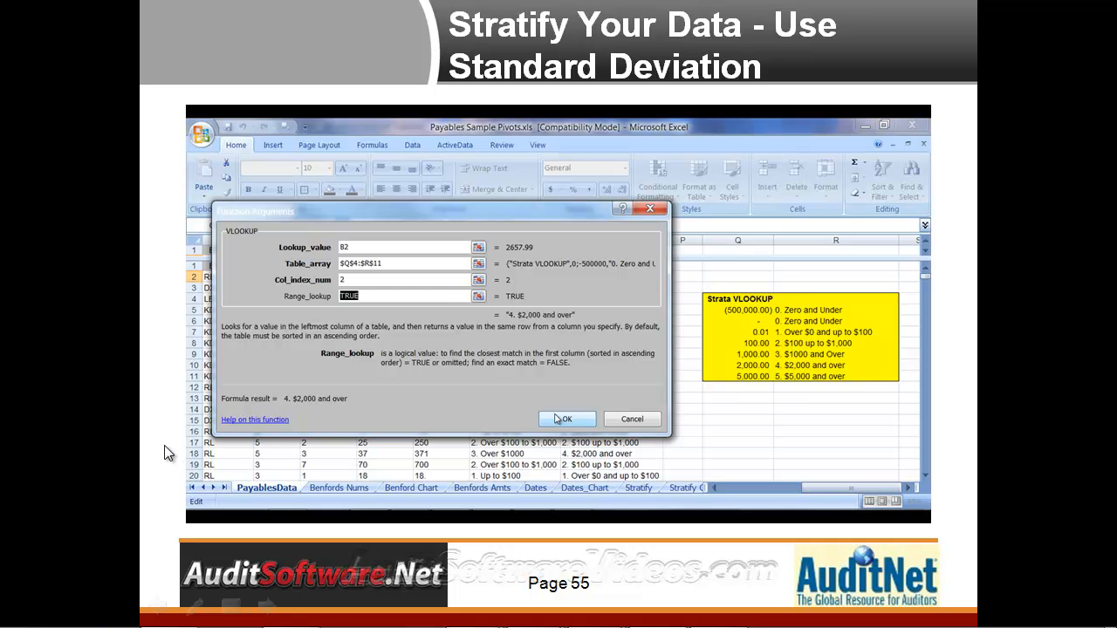
left_click(156, 615)
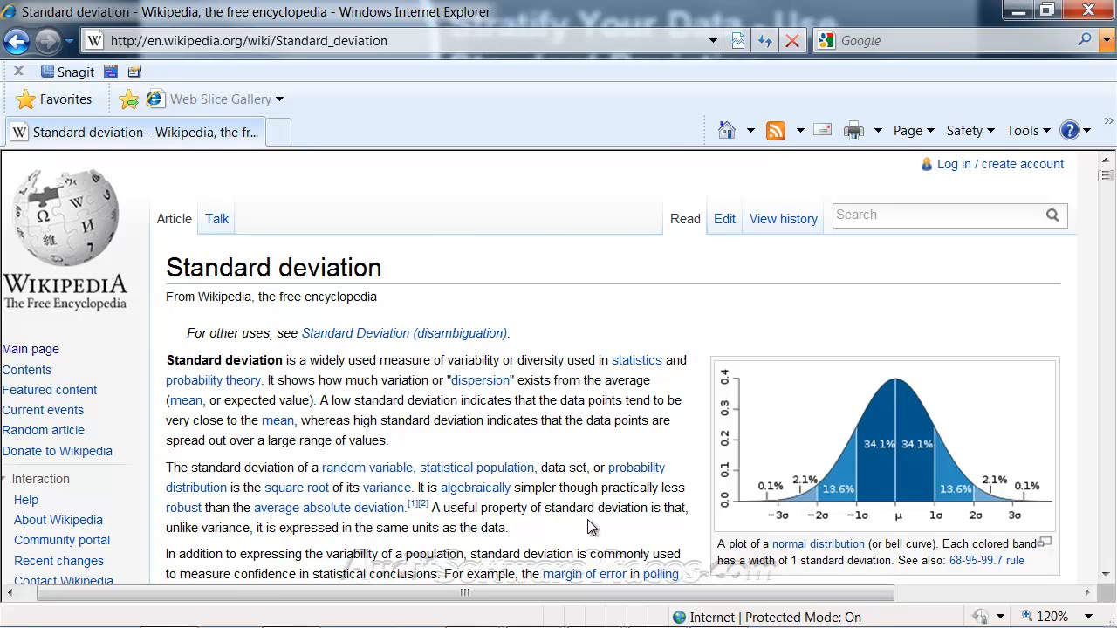
Step: Switch from the Wikipedia article on standard deviation back to the running PowerPoint slide show
mouse_move(310, 622)
mouse_move(532, 608)
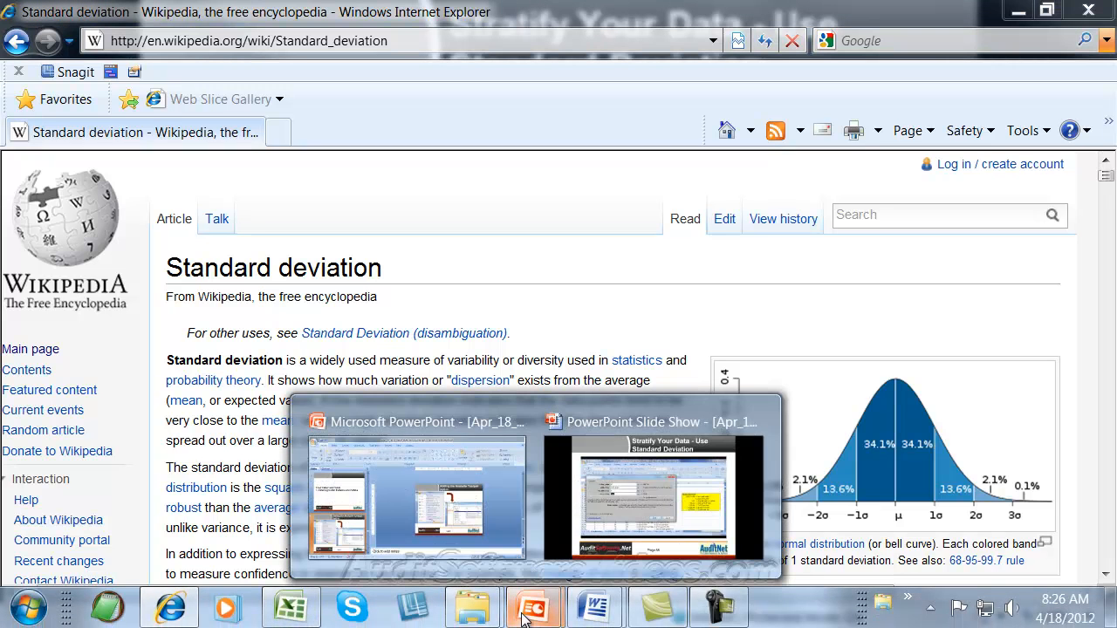
left_click(581, 511)
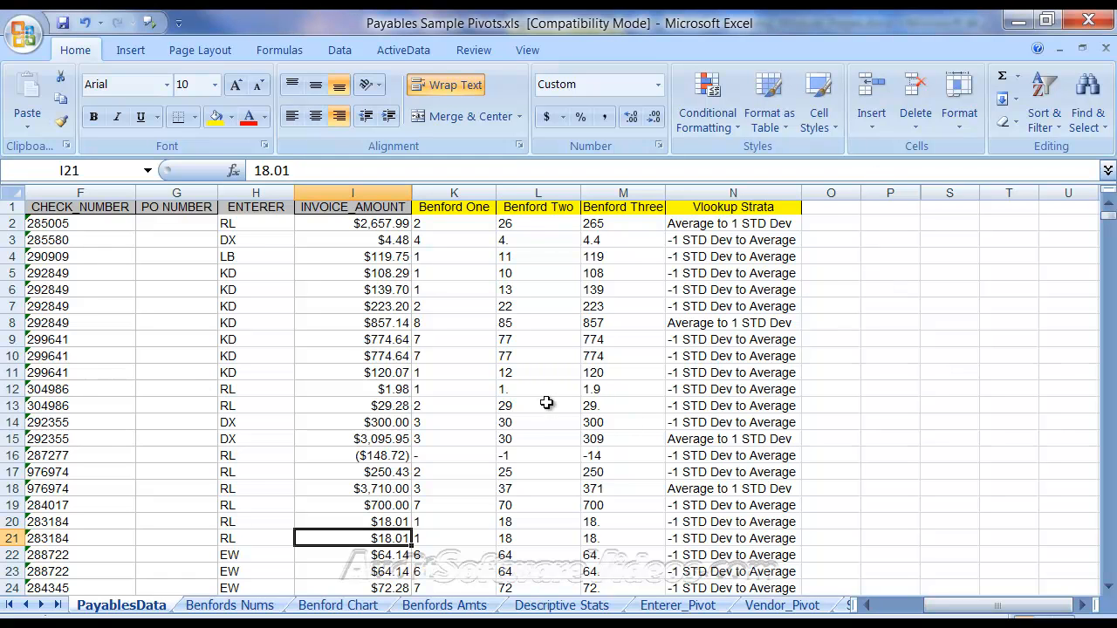
Step: Check in the Excel options whether the Analysis ToolPak add-in is active, and leave the options without changes
left_click(24, 35)
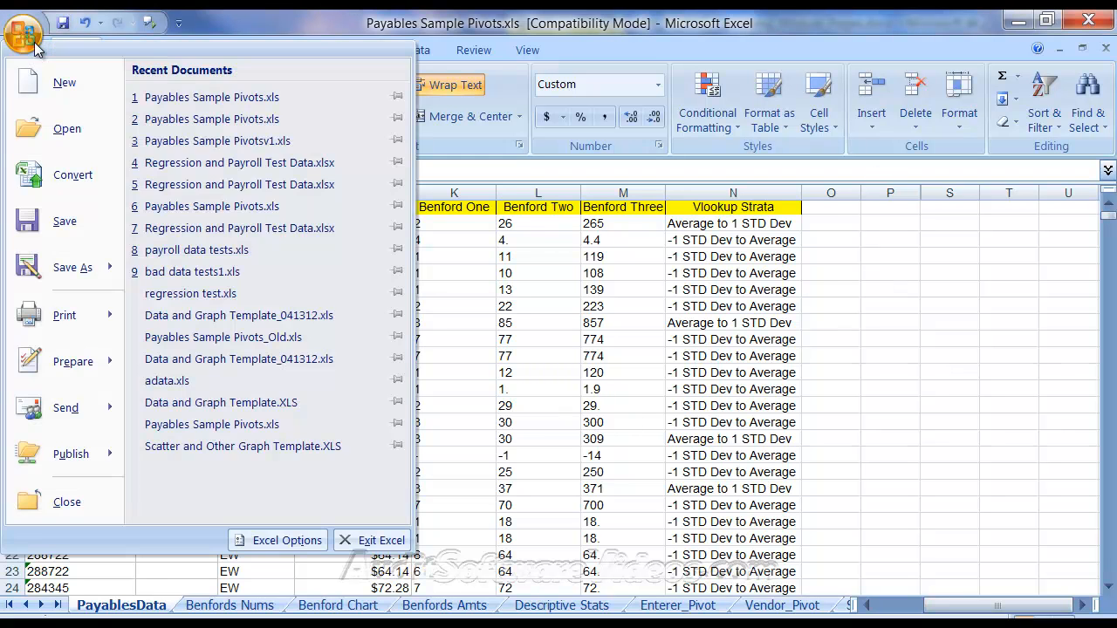
left_click(277, 540)
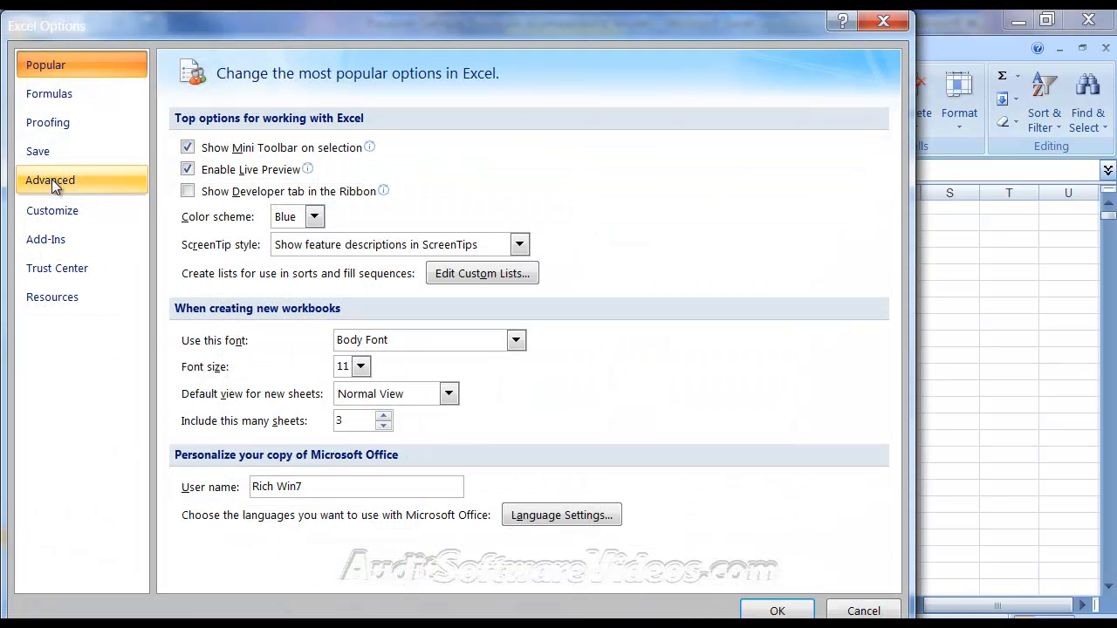
left_click(46, 242)
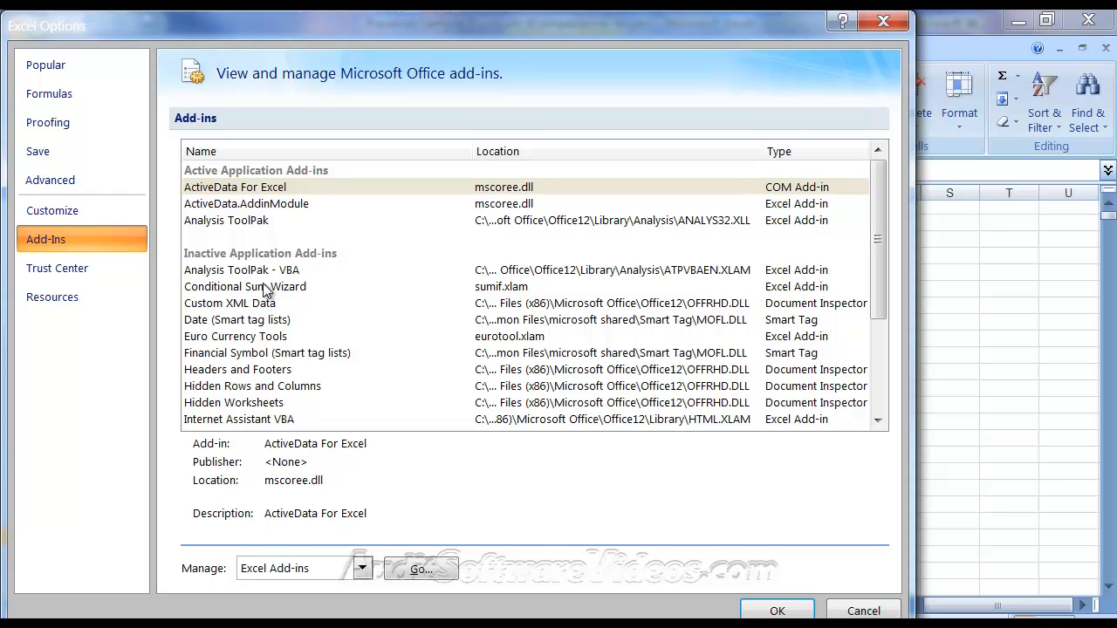
left_click(264, 355)
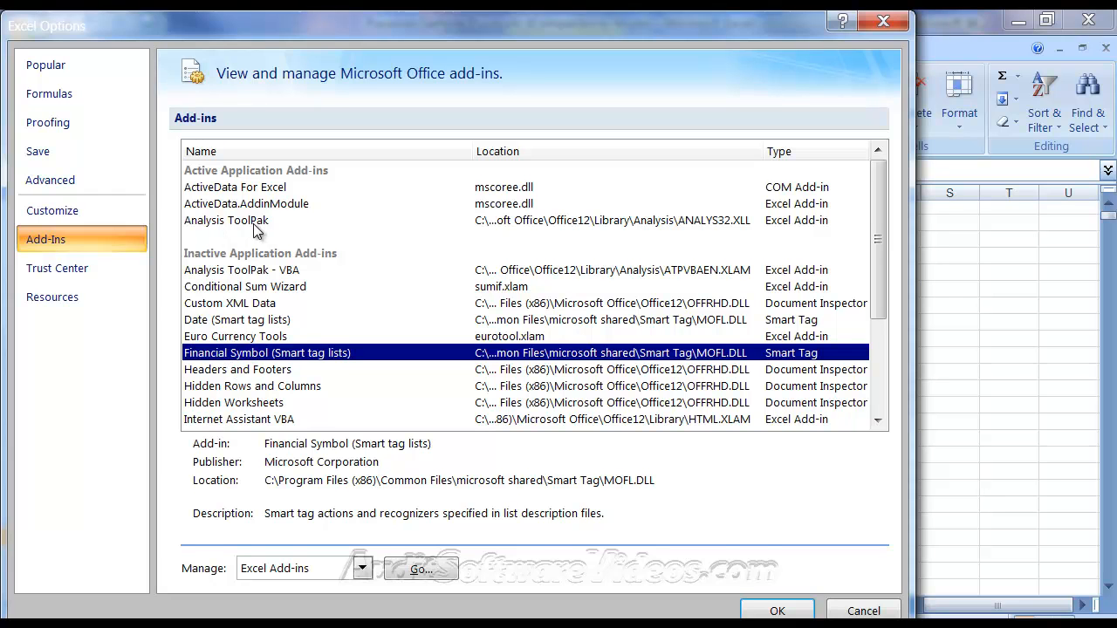
left_click(238, 226)
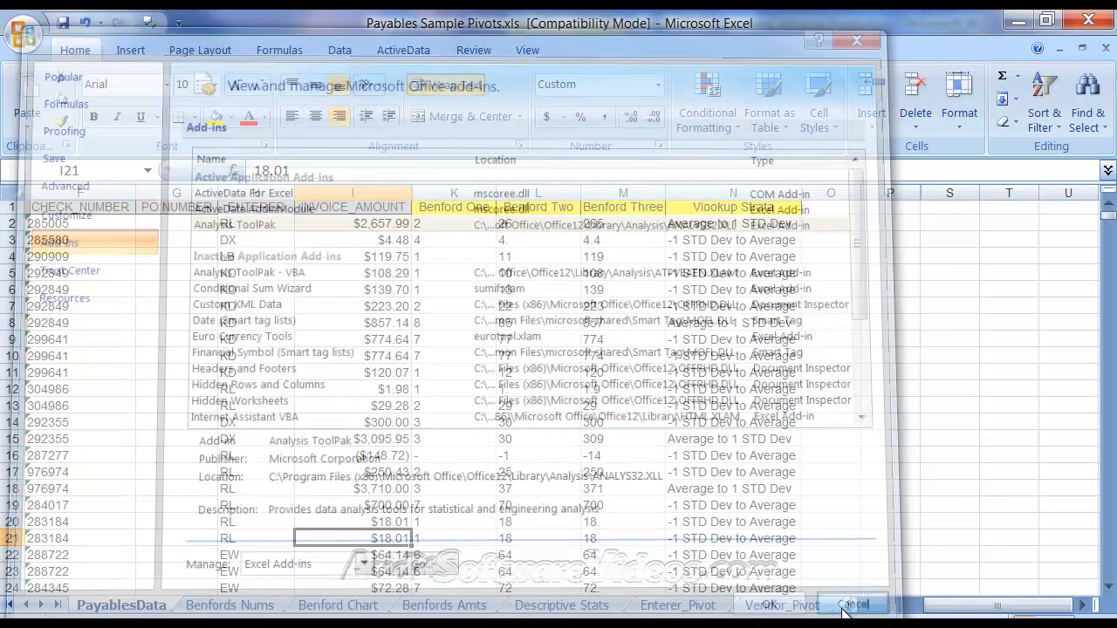
left_click(845, 613)
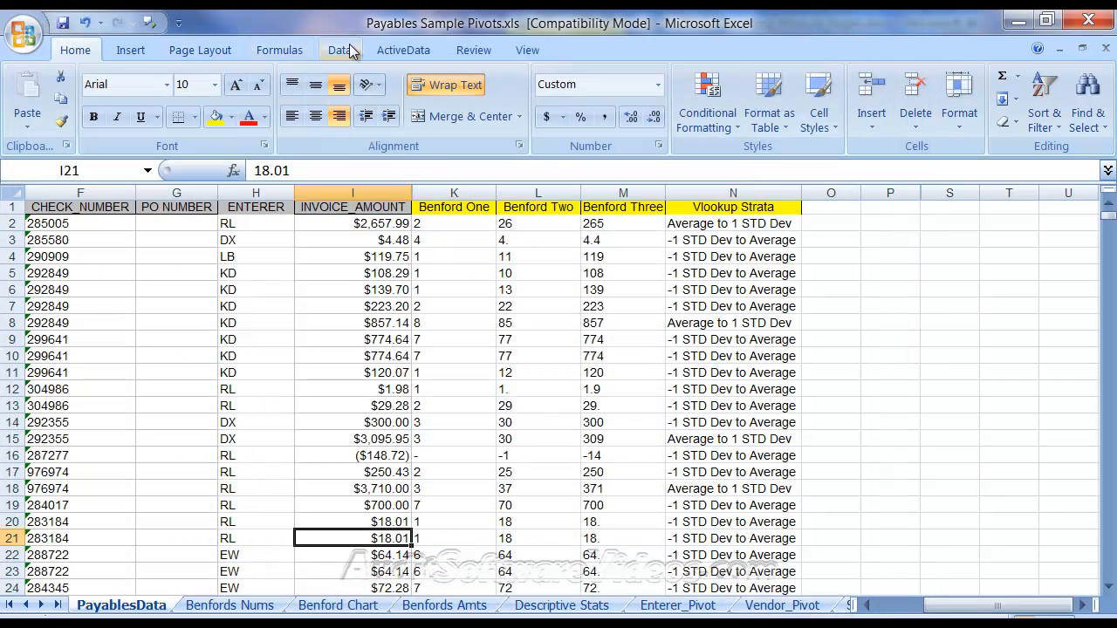
Step: Select the INVOICE_AMOUNT column on the PayablesData sheet and start the Descriptive Statistics analysis tool
left_click(205, 441)
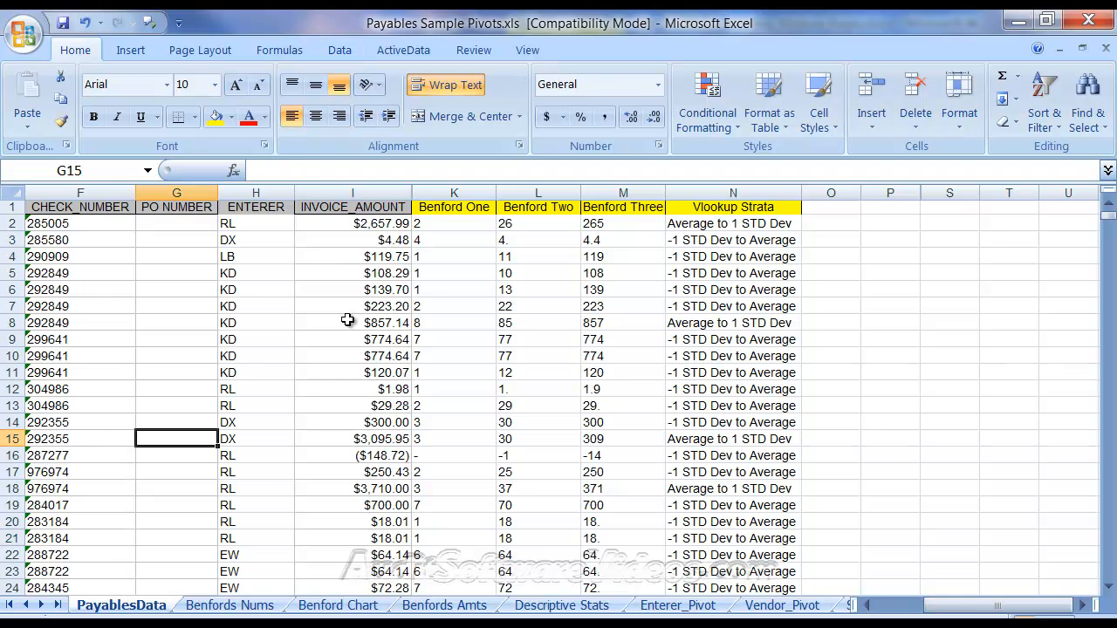
left_click(353, 192)
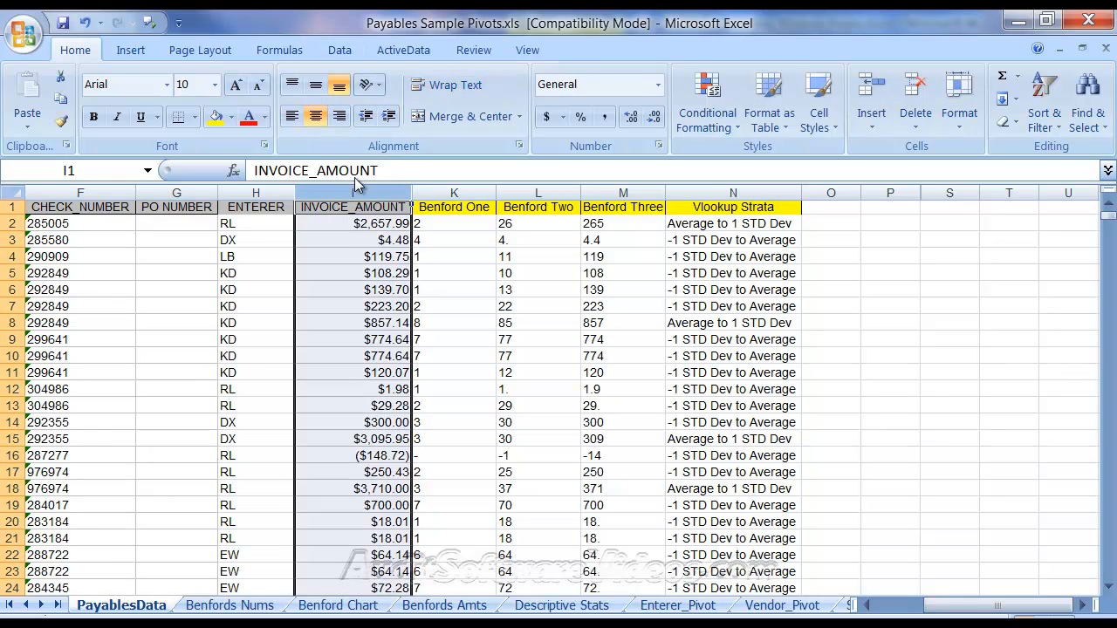
left_click(339, 50)
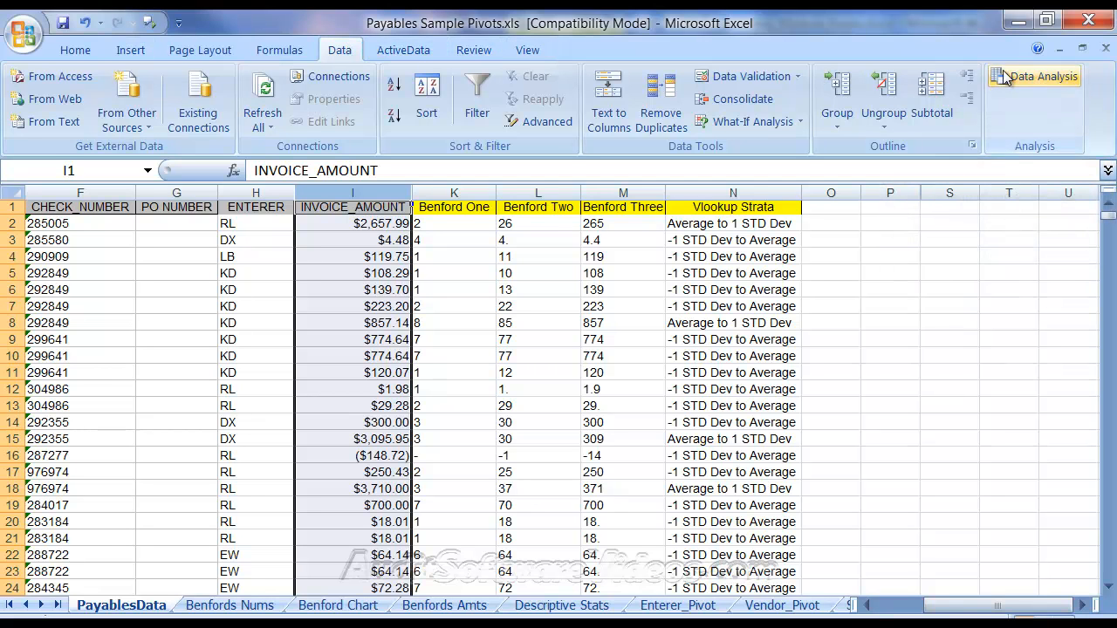
left_click(1006, 77)
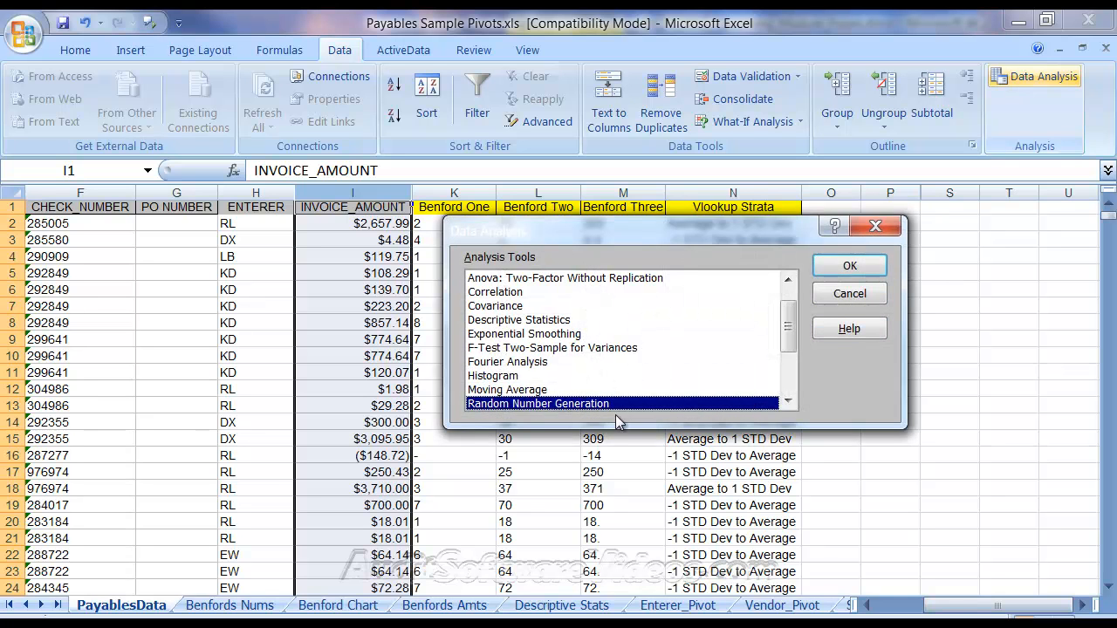
mouse_move(788, 344)
left_mouse_down()
mouse_move(793, 308)
mouse_move(796, 371)
mouse_move(797, 360)
left_mouse_up()
left_click(578, 307)
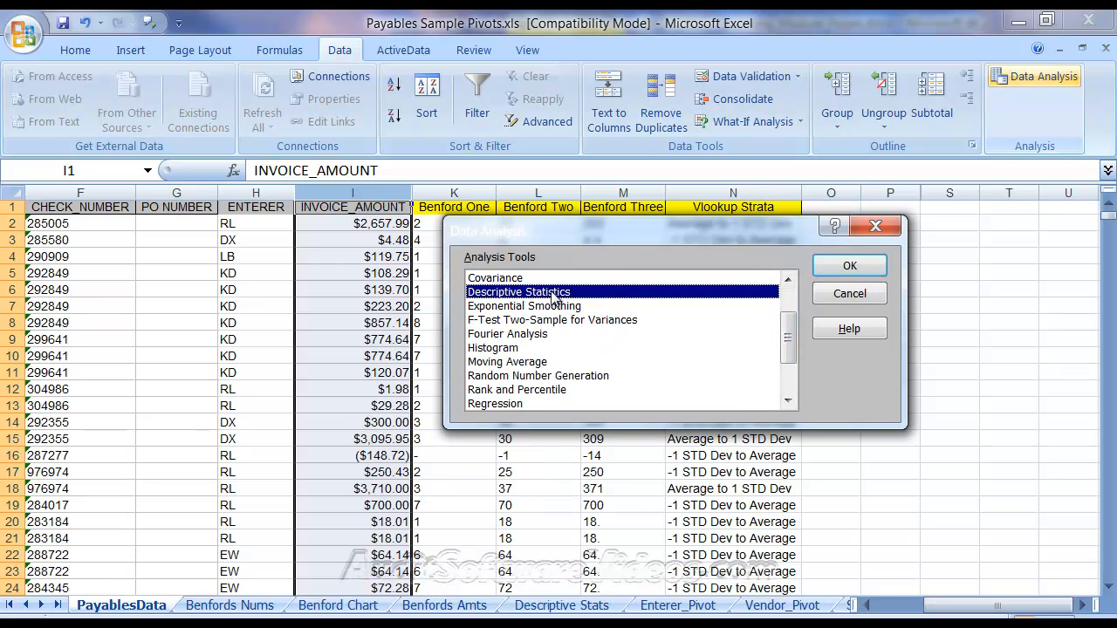
left_click(850, 267)
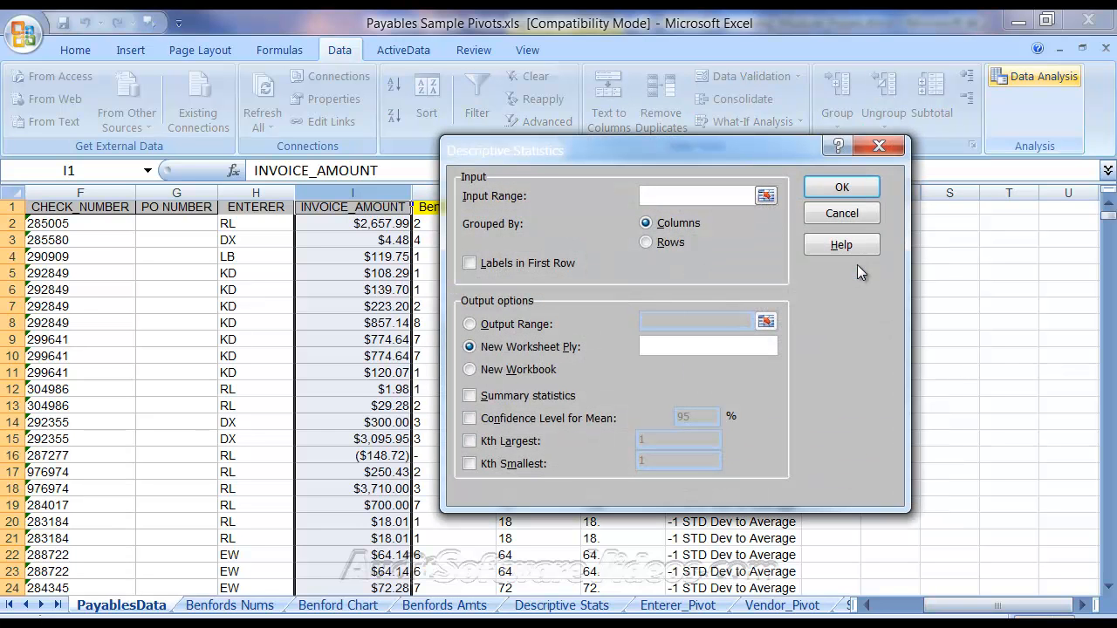
Step: Set the input range to the invoice amounts in $I$1:$I$4822 and mark the first row as labels
left_click(765, 196)
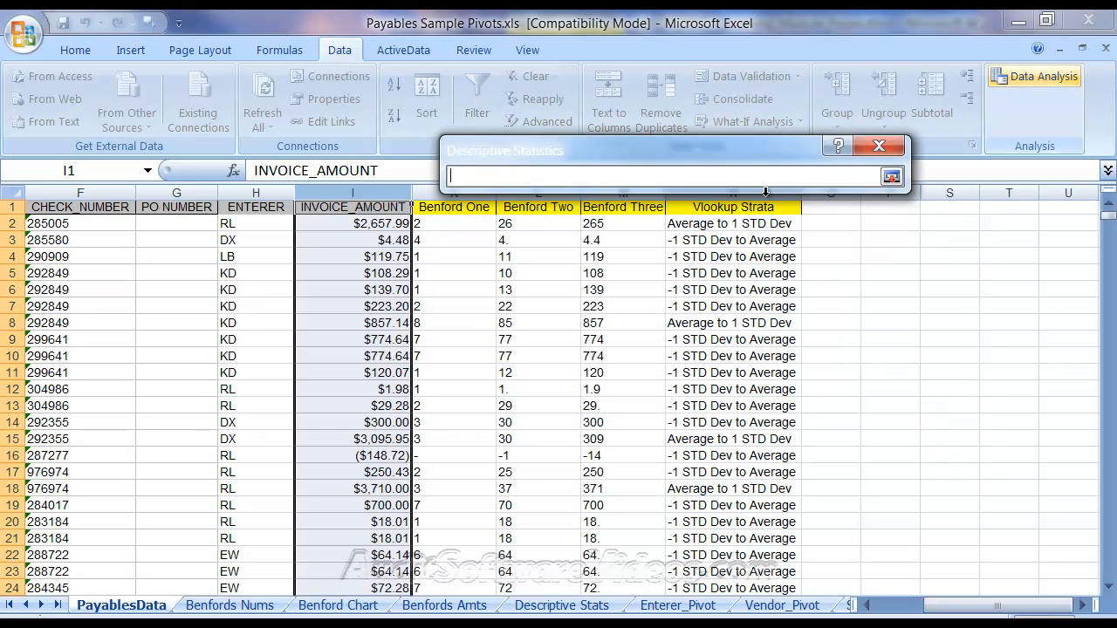
left_click(370, 213)
key("Down")
key("Up")
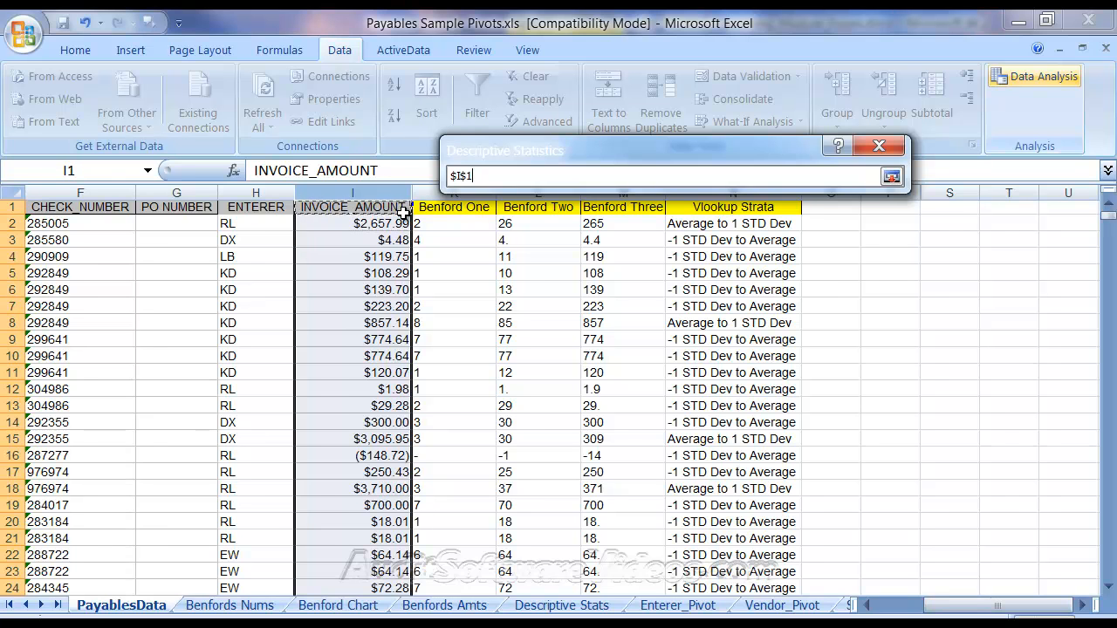
key("ctrl+shift+Down")
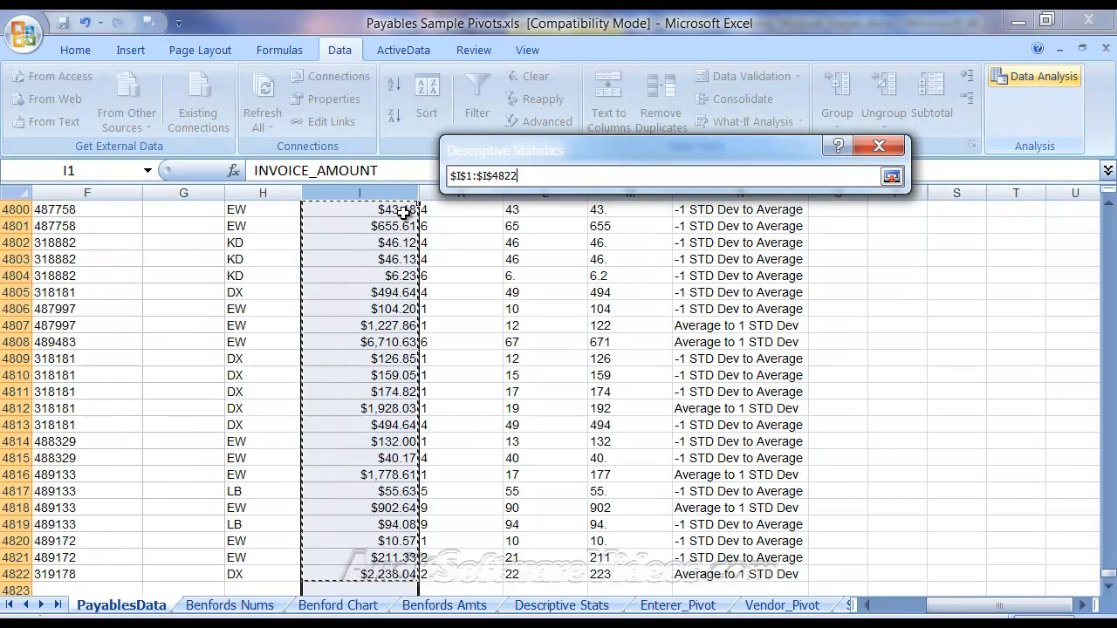
left_click(903, 155)
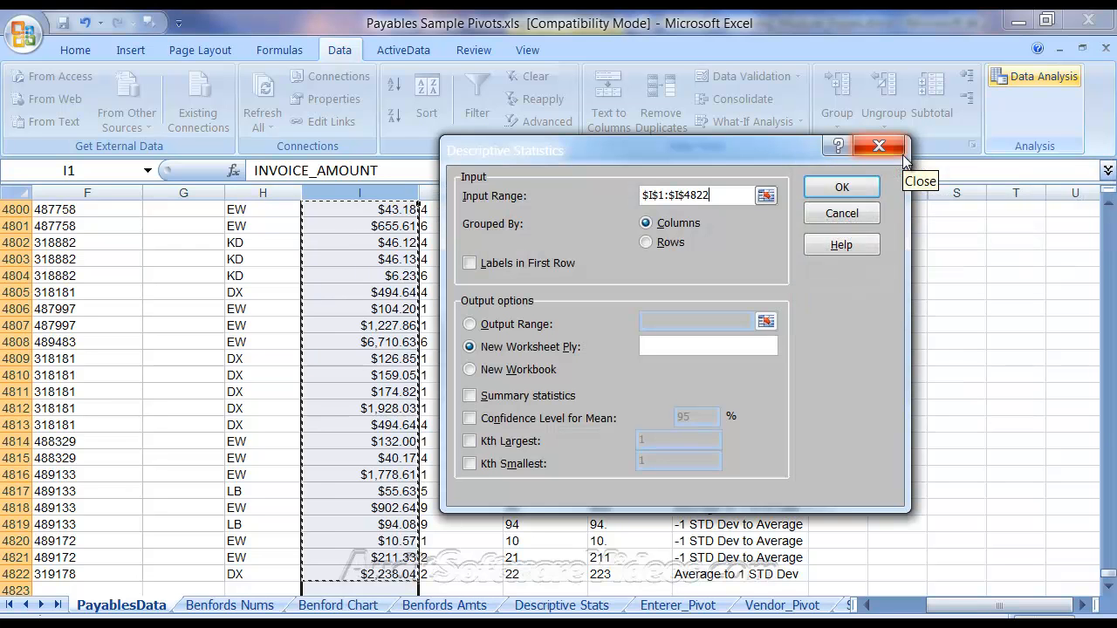
left_click(506, 266)
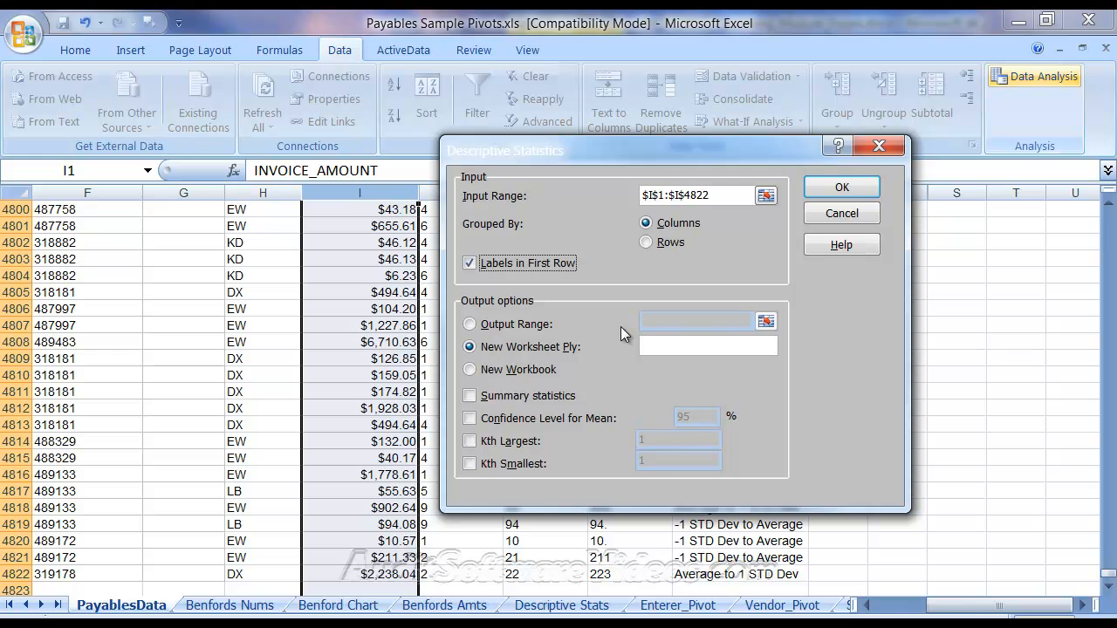
Step: Enable summary statistics, a 95% confidence level for the mean, and Kth Largest and Kth Smallest, both set to 10
left_click(470, 396)
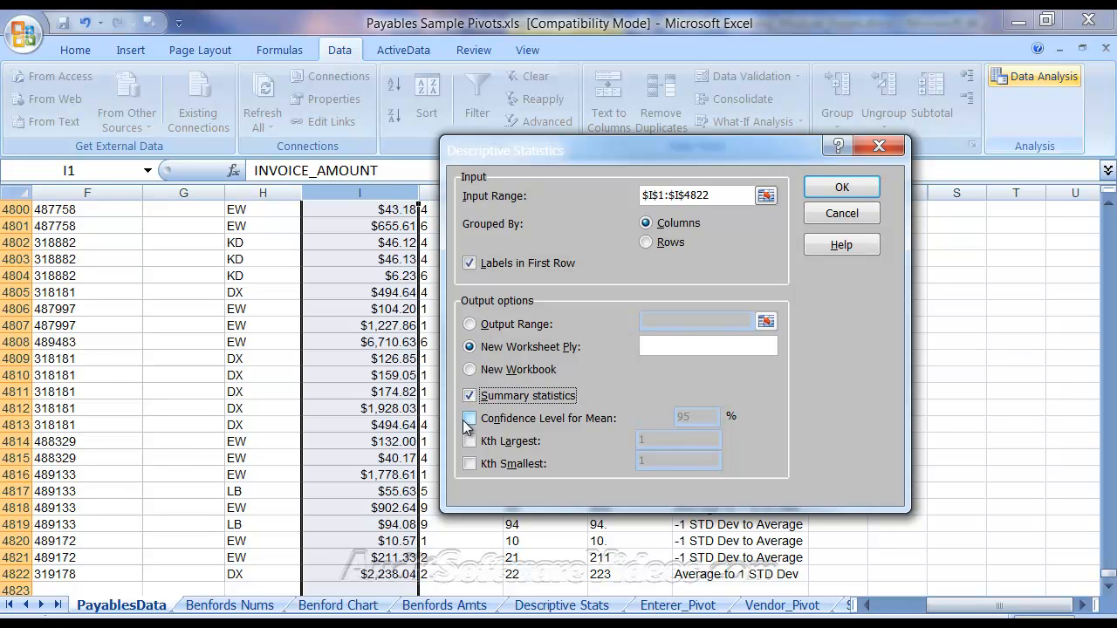
left_click(470, 418)
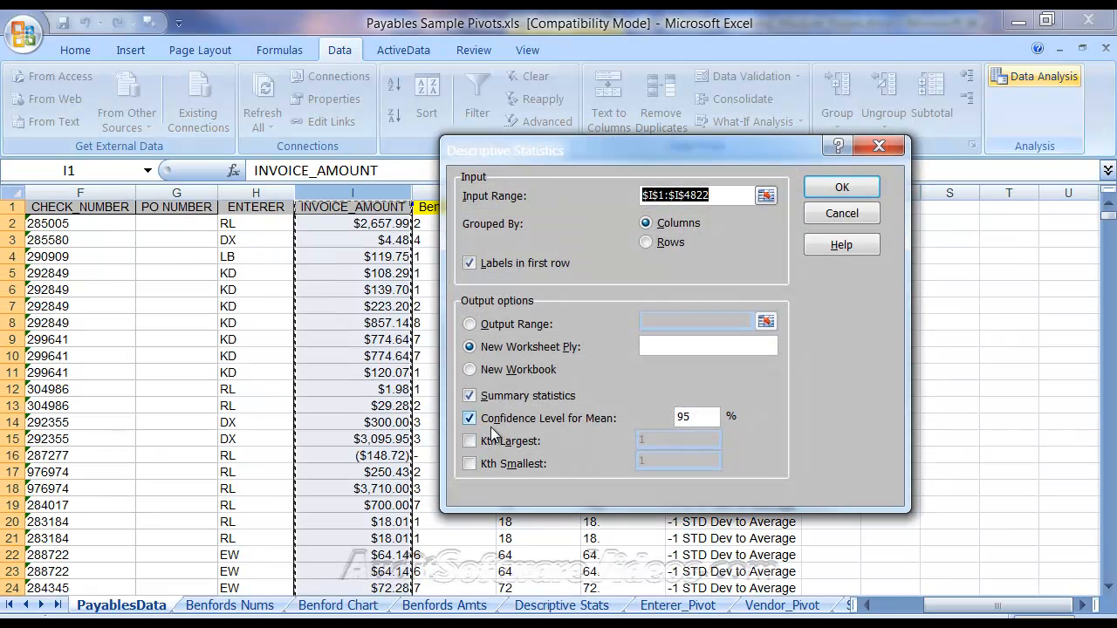
left_click(469, 441)
left_click(469, 464)
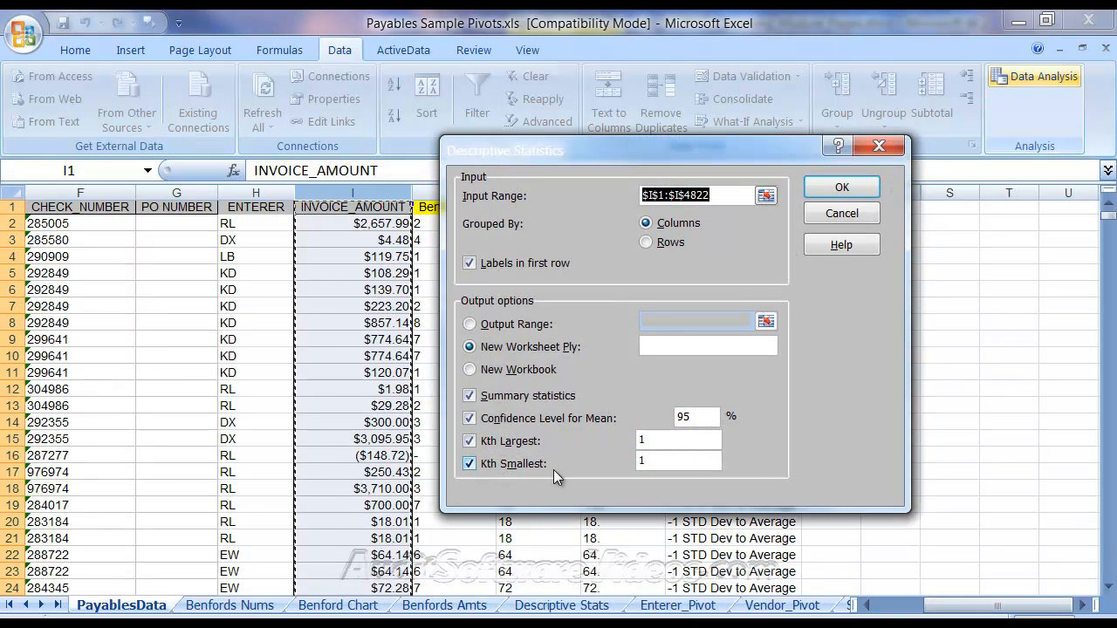
left_click(661, 444)
type("0")
left_click(683, 464)
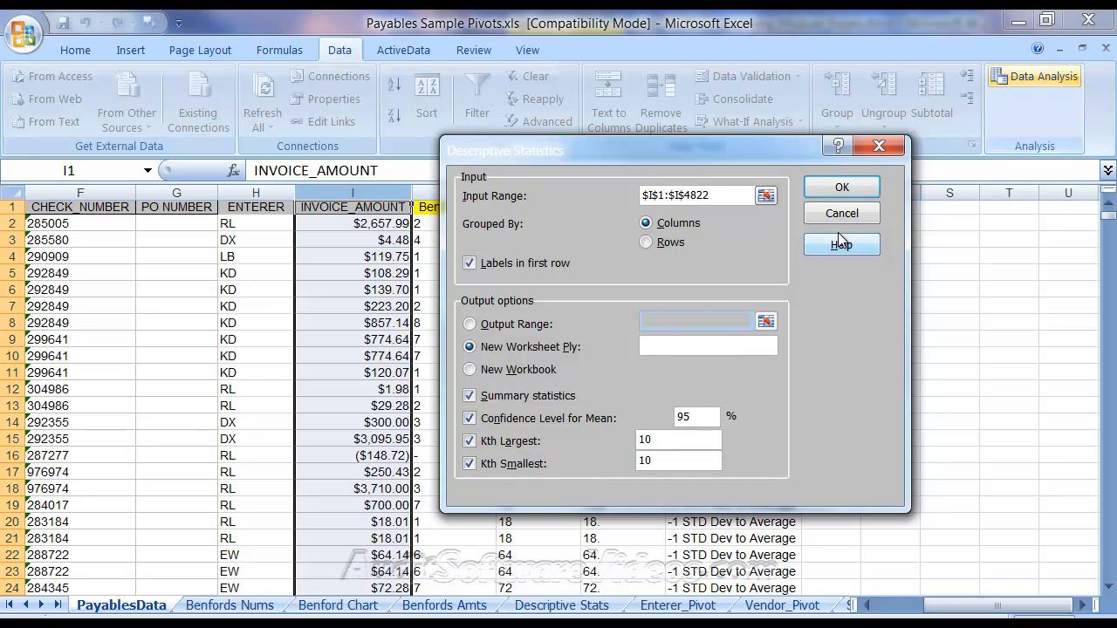
Step: Generate the descriptive statistics on a new worksheet and widen columns A and B to fit their contents
left_click(840, 190)
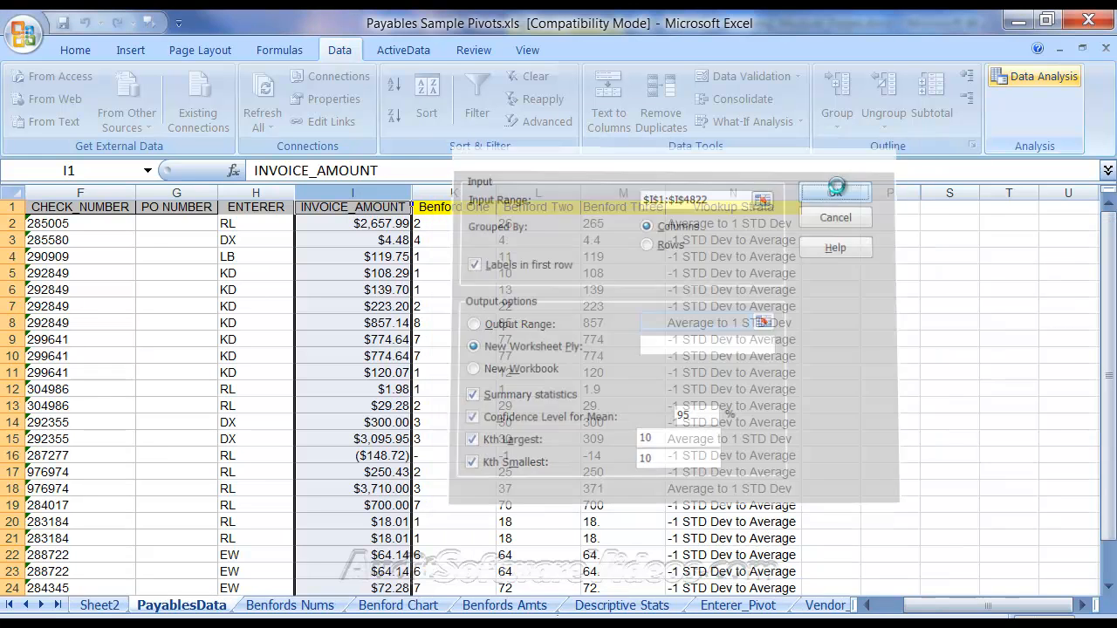
left_click_drag(99, 194, 312, 201)
left_click_drag(384, 193, 476, 193)
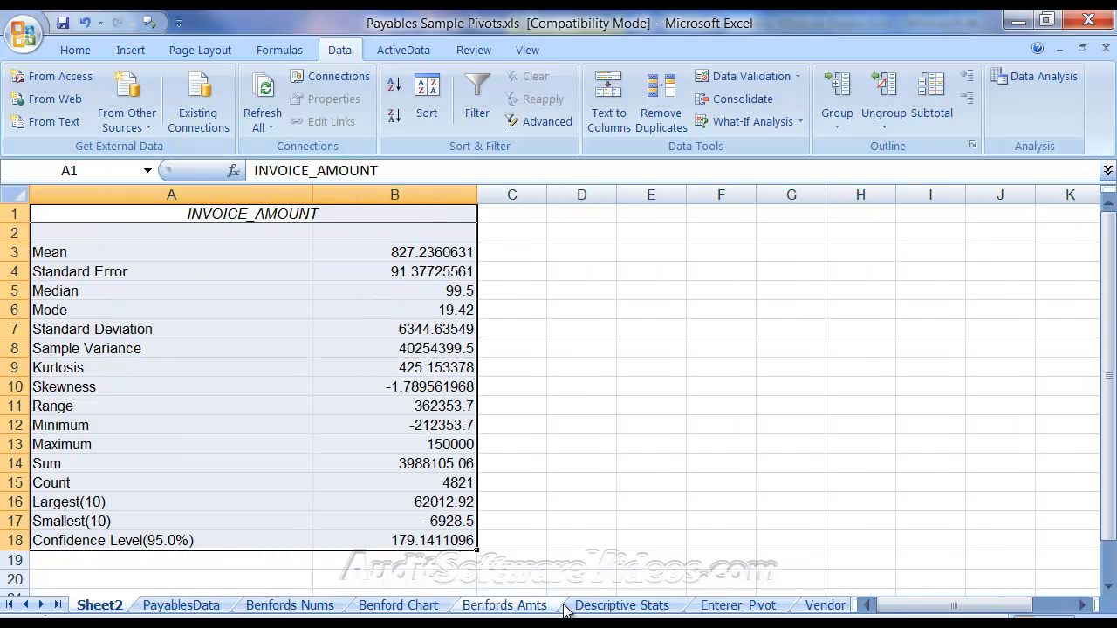
Step: Permanently delete the newly generated statistics worksheet
right_click(120, 606)
left_click(177, 358)
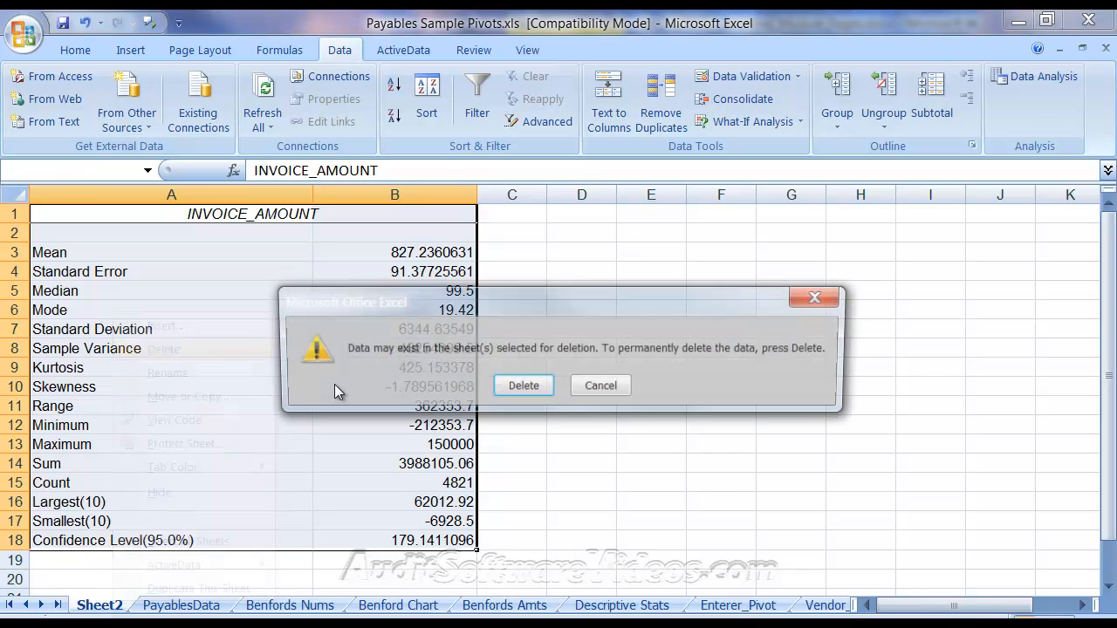
left_click(525, 387)
Step: Examine on the Descriptive Stats sheet how the strata thresholds in column E are calculated from the mean and standard deviation
left_click(555, 606)
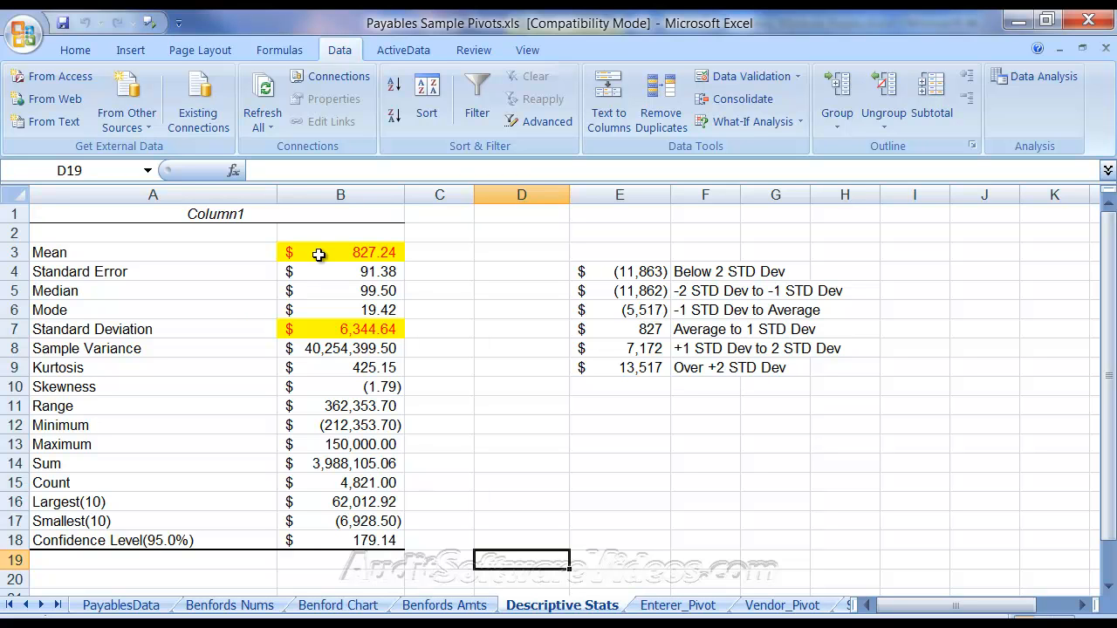
left_click(655, 348)
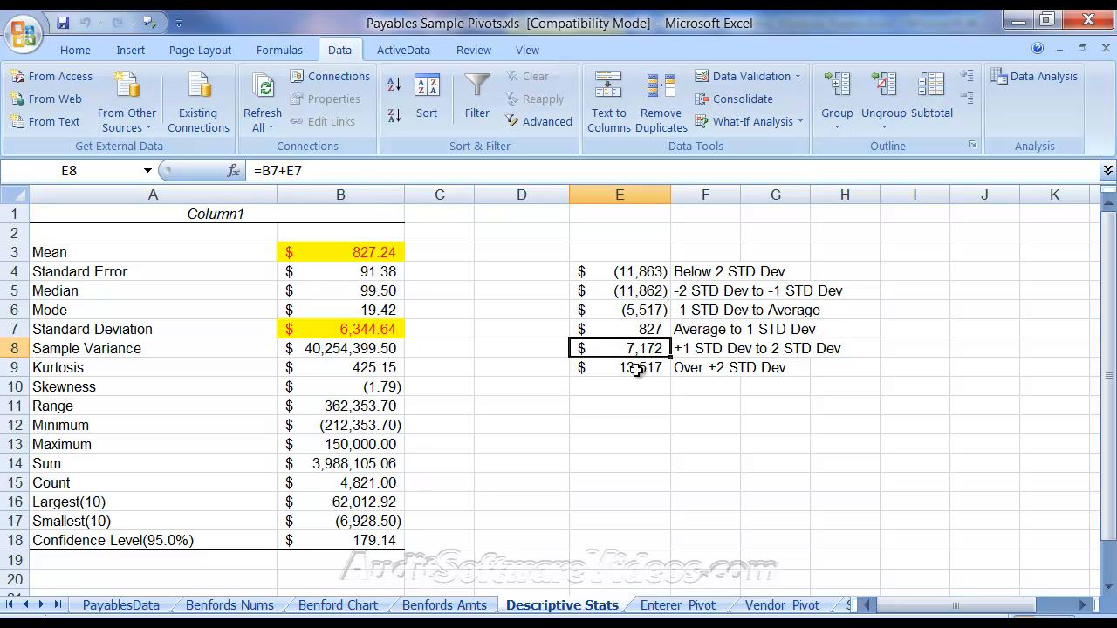
left_click(349, 328)
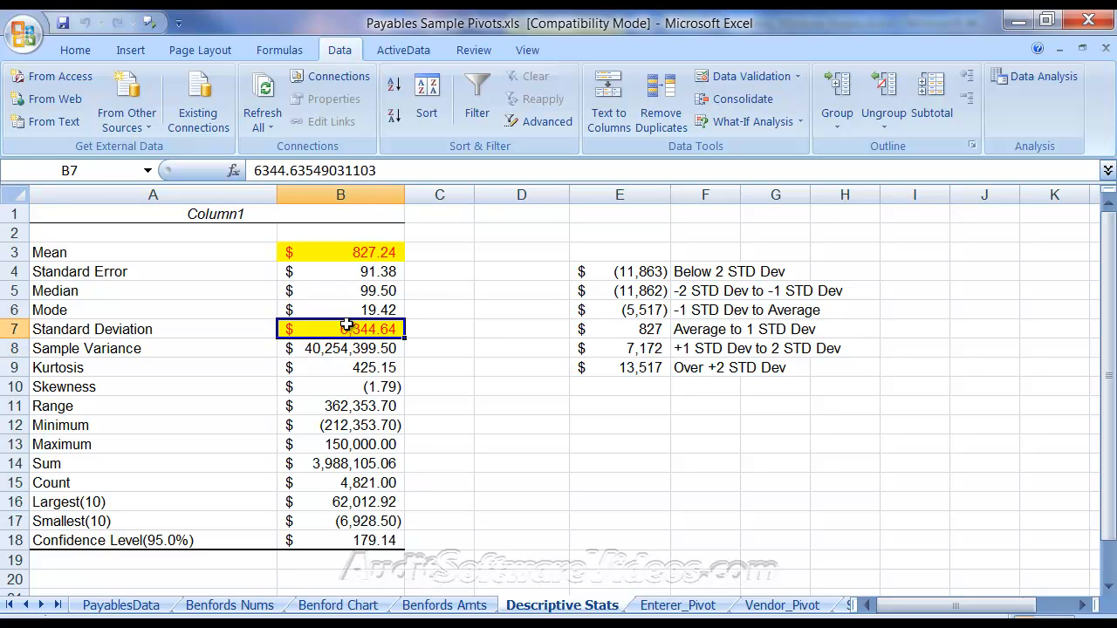
left_click(644, 351)
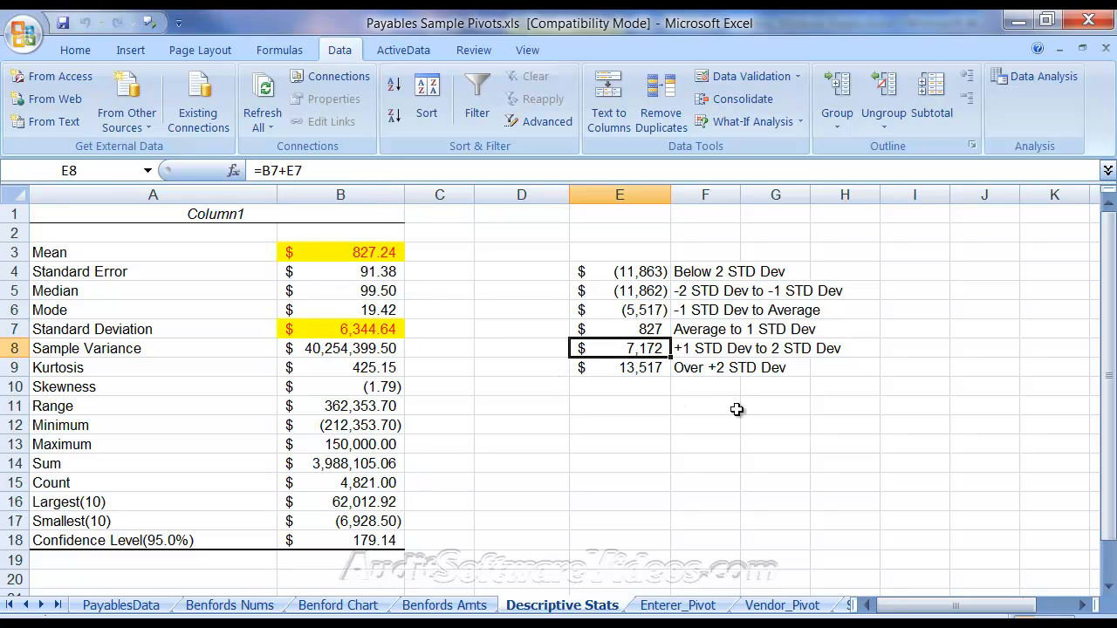
left_click(646, 370)
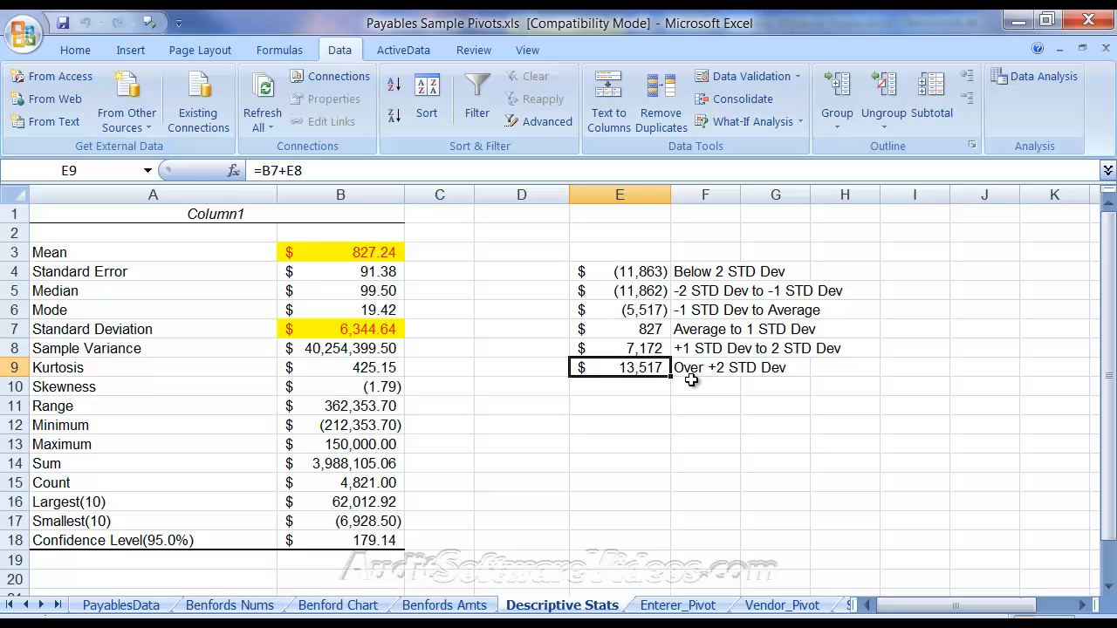
left_click(644, 311)
left_click(644, 293)
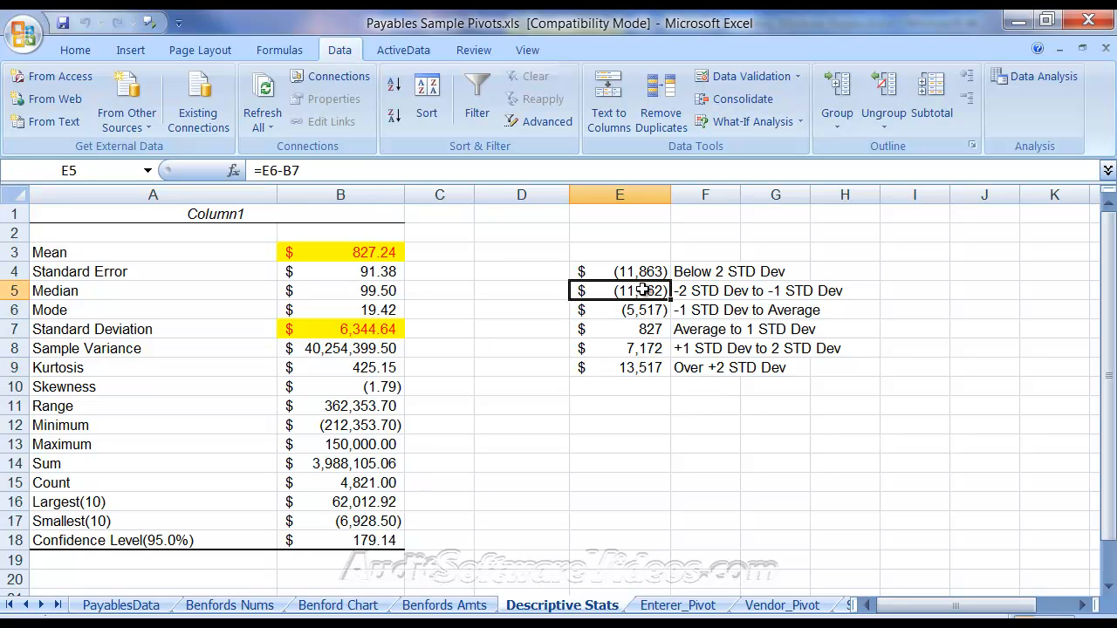
left_click(625, 424)
left_click_drag(584, 290, 723, 384)
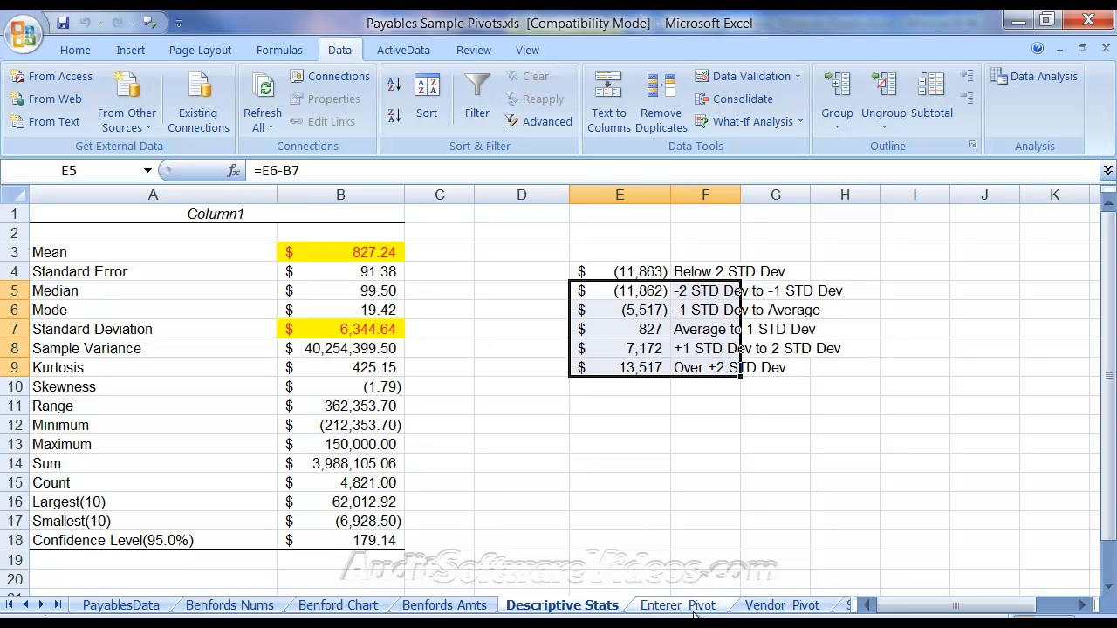
Step: Create a PivotTable on a new worksheet from the PayablesData range A1:N4822
left_click(147, 607)
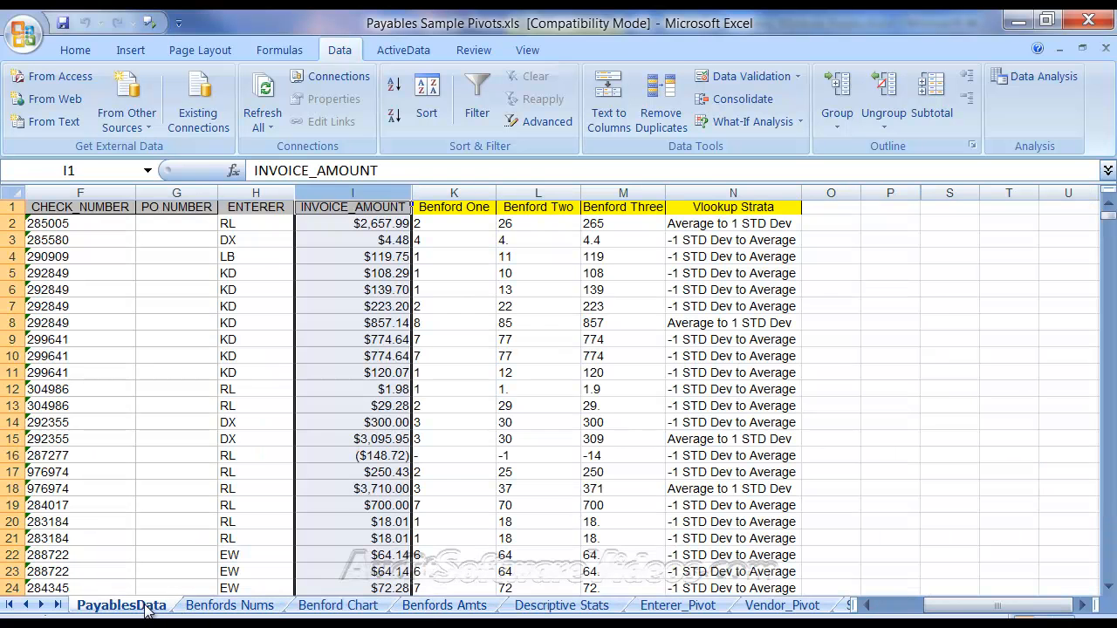
left_click(649, 276)
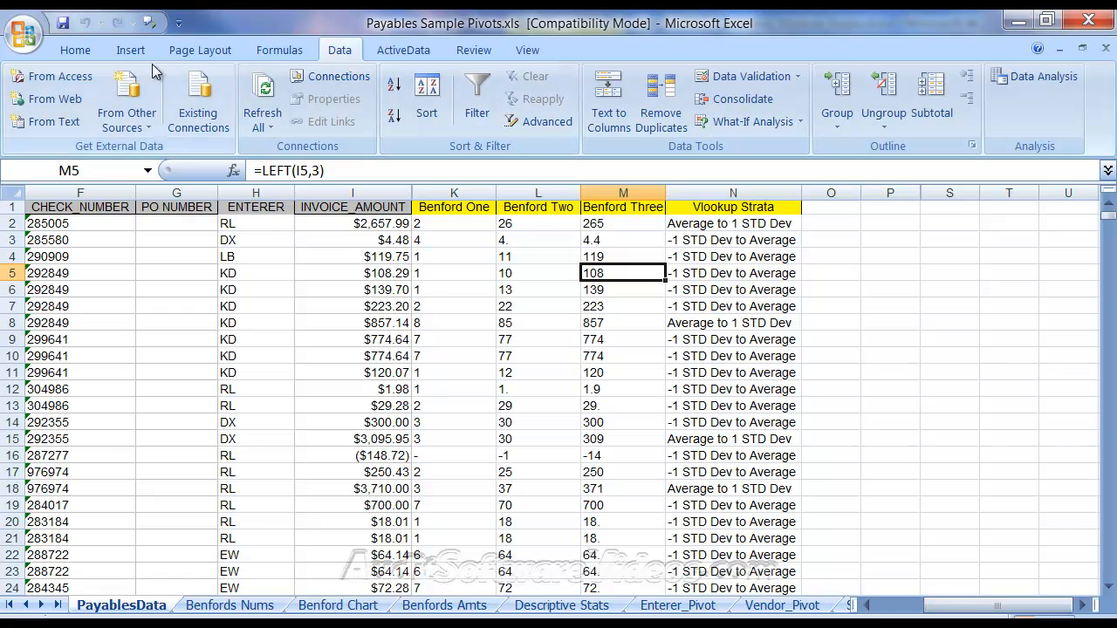
left_click(132, 53)
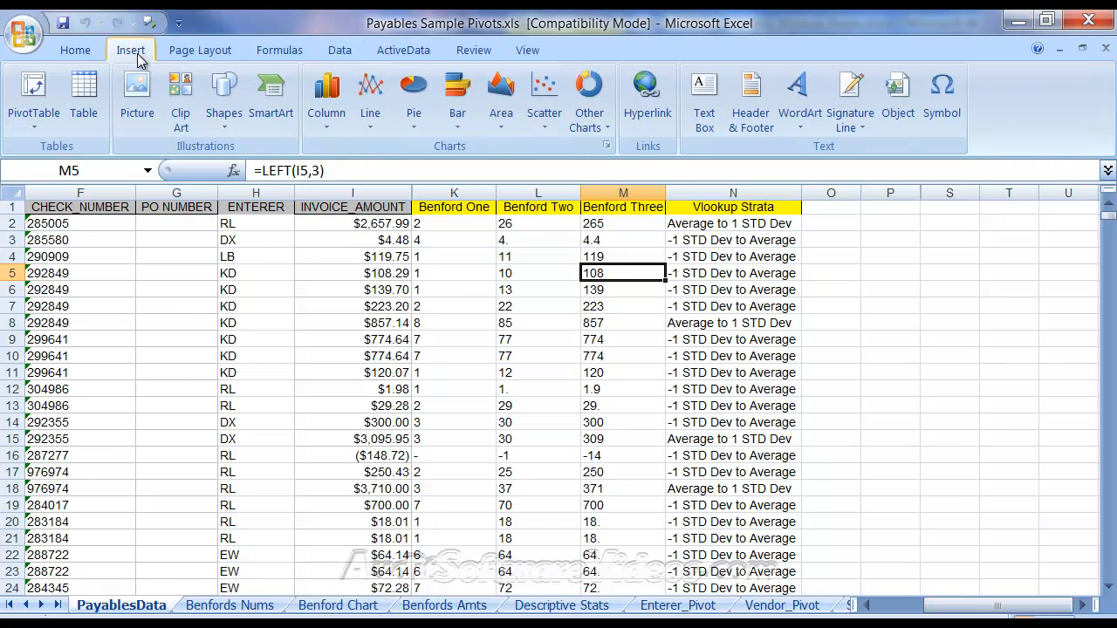
left_click(33, 92)
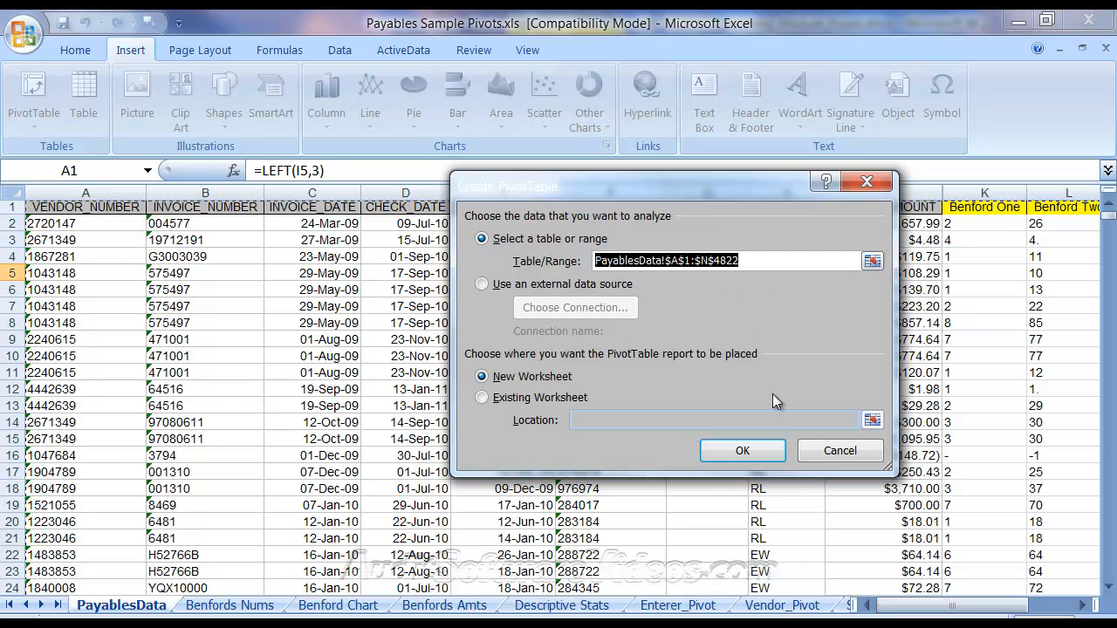
left_click_drag(898, 605, 932, 609)
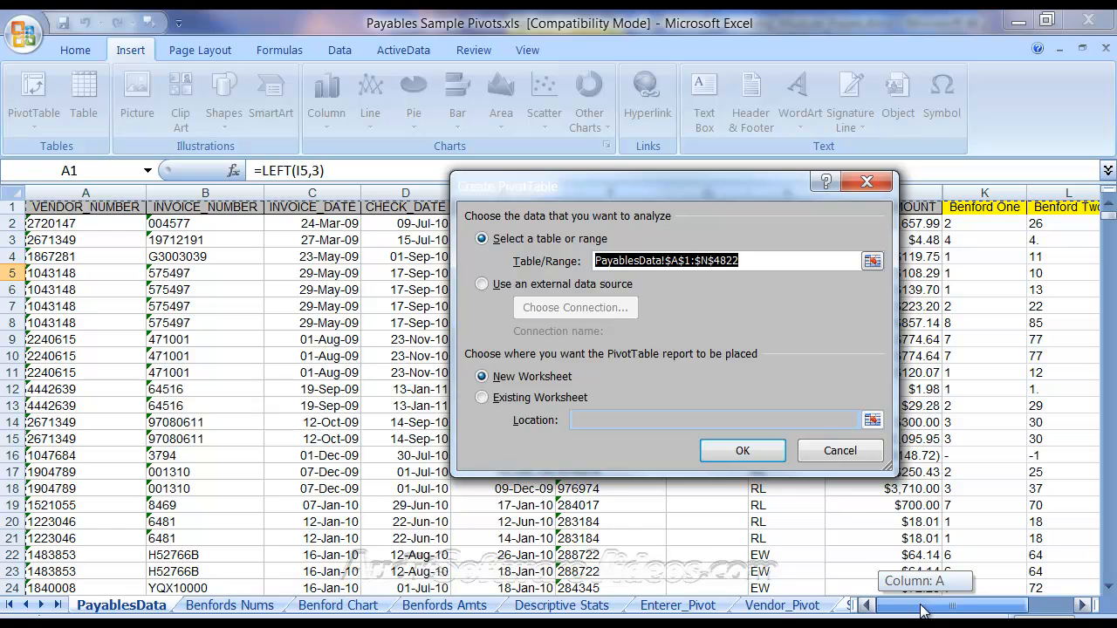
left_click_drag(923, 611, 923, 611)
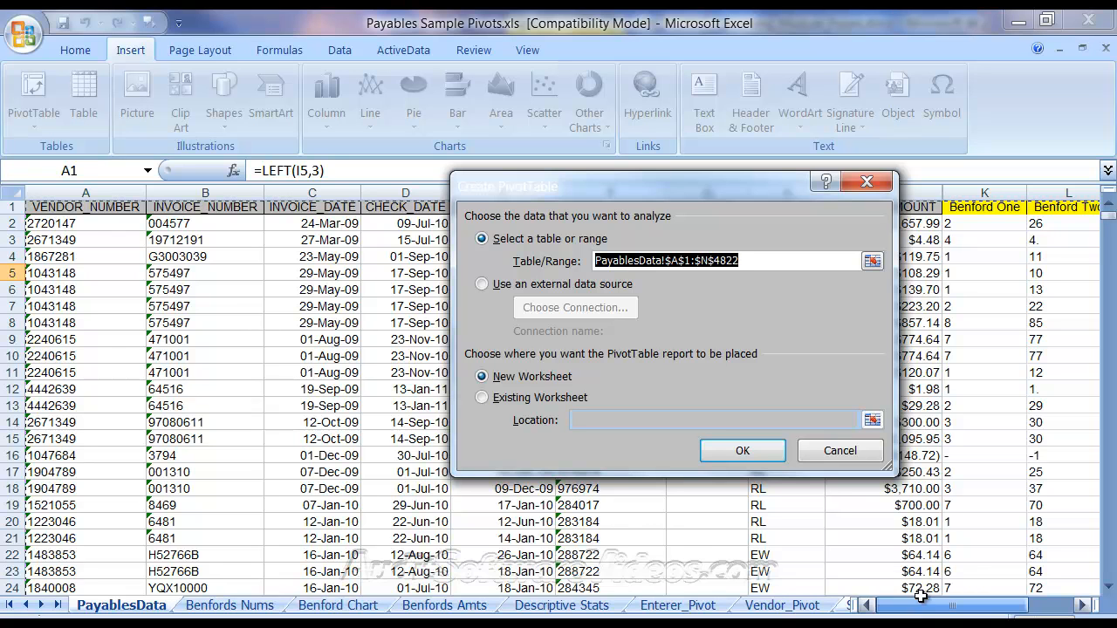
left_click(765, 449)
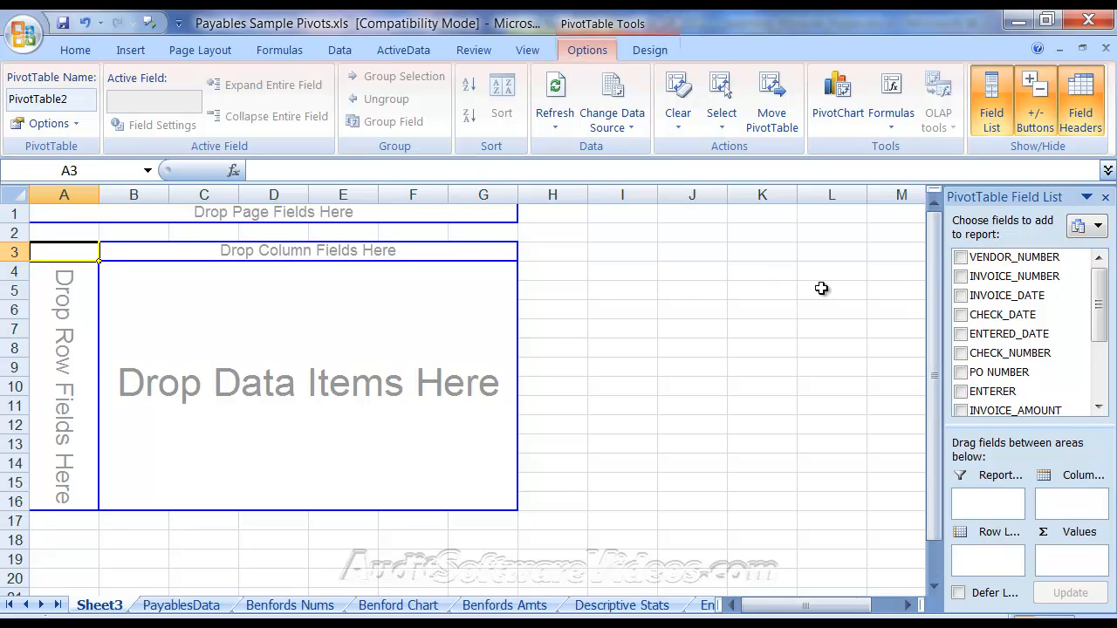
Step: Set up the PivotTable with ENTERER as the row field and the sum of INVOICE_AMOUNT as the value
left_click(961, 259)
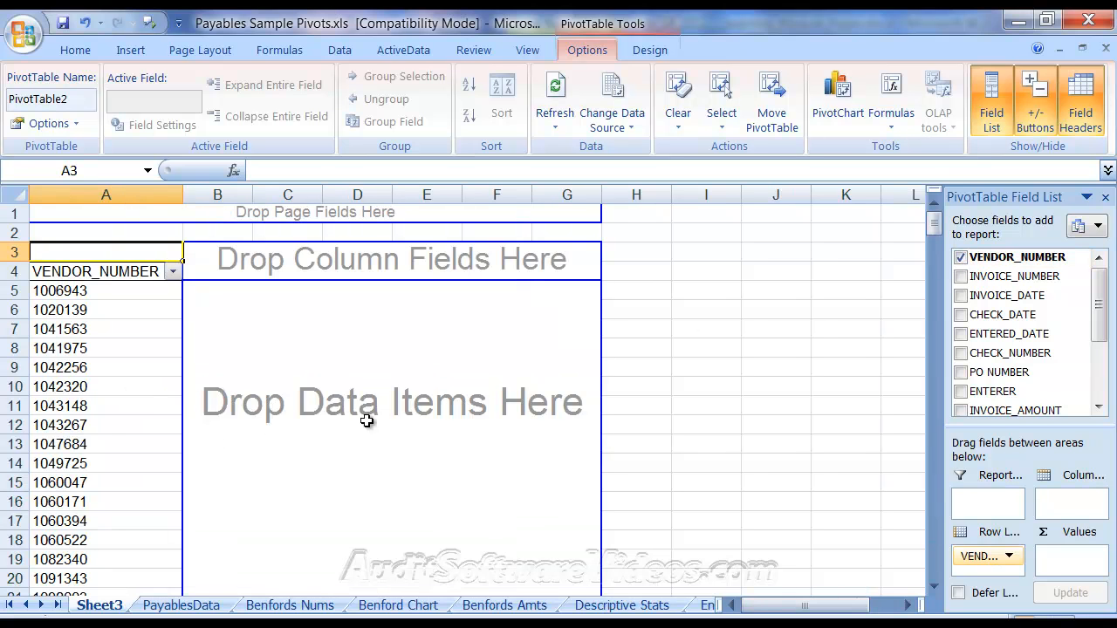
left_click(961, 260)
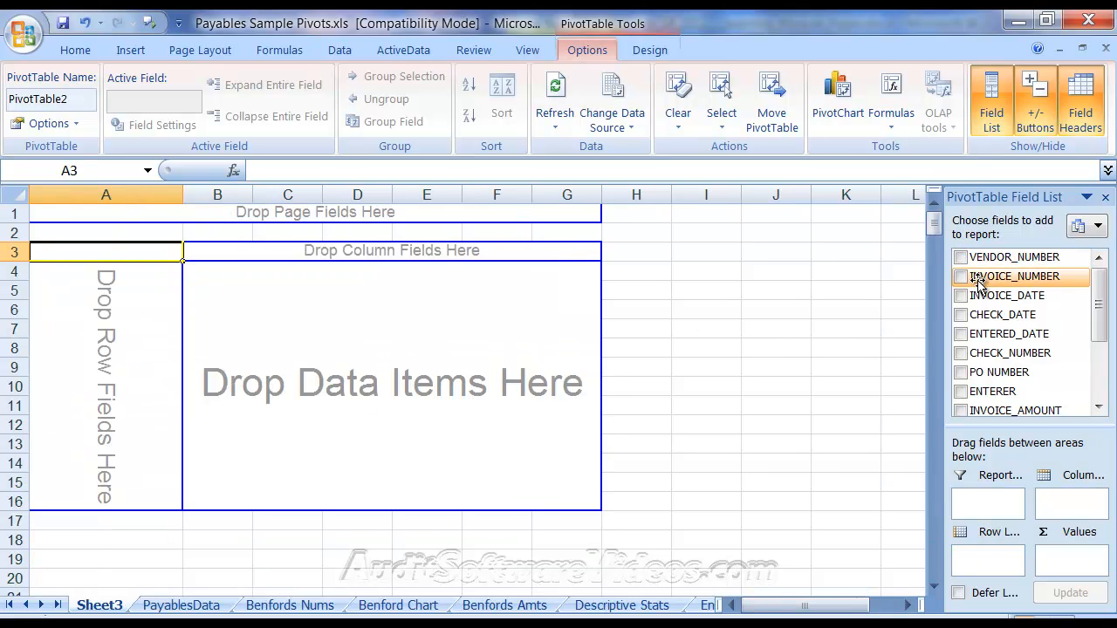
left_click(960, 391)
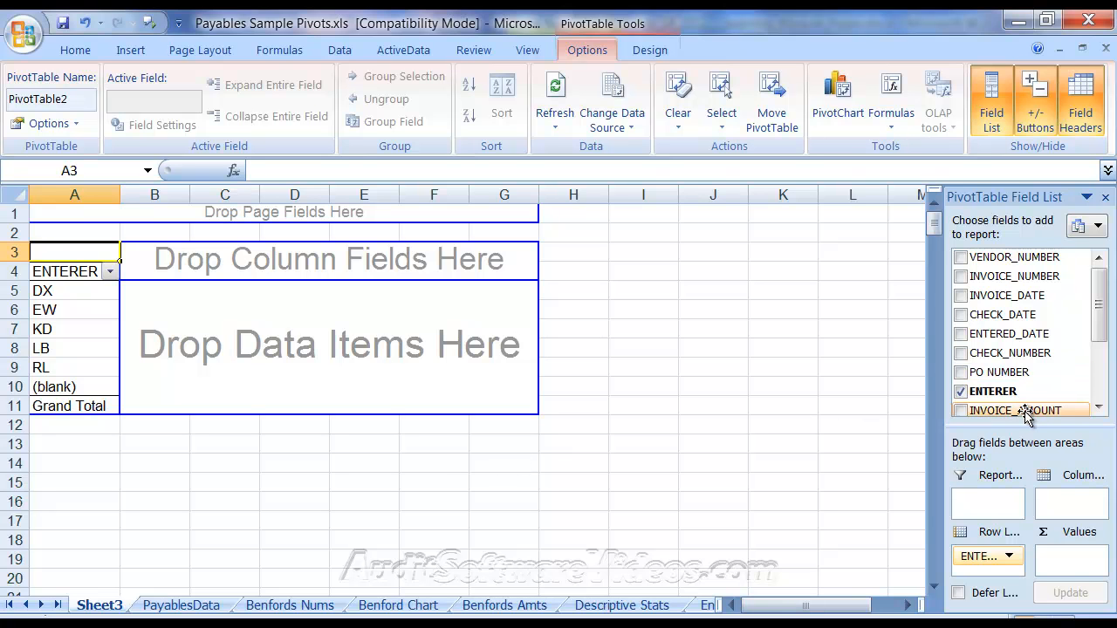
left_click_drag(1003, 413, 1020, 556)
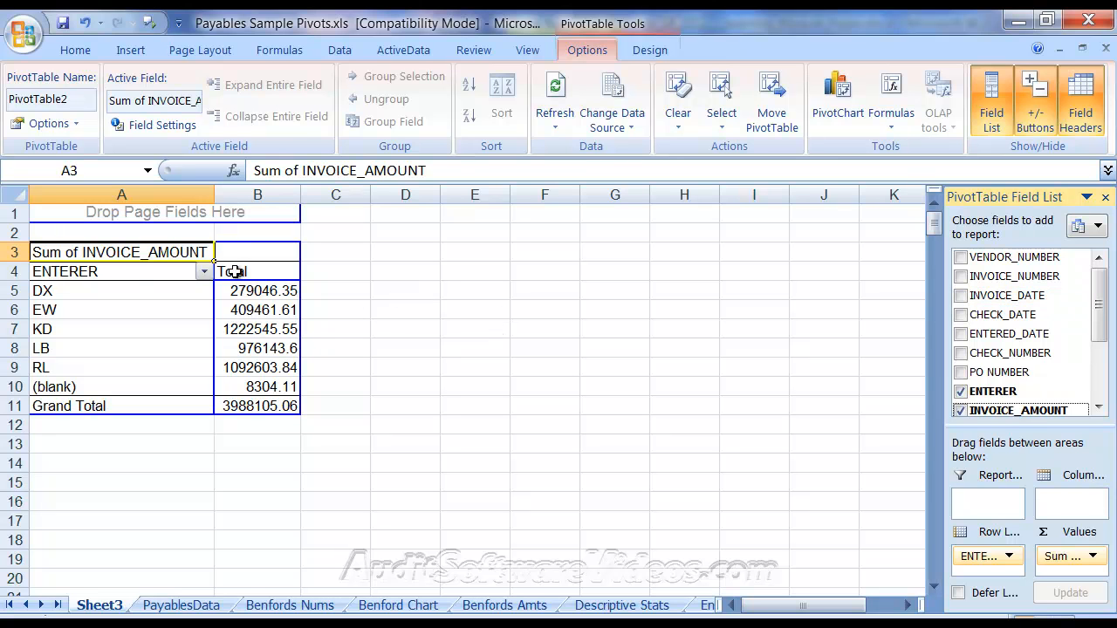
left_click(266, 271)
left_click_drag(266, 271, 311, 269)
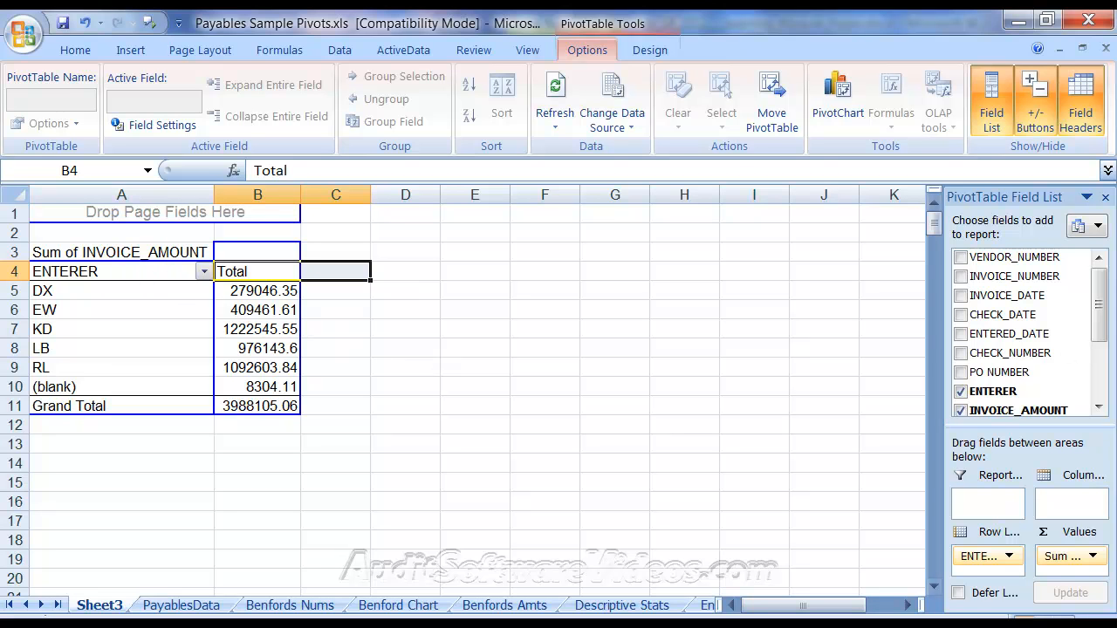
Step: Add INVOICE_AMOUNT to the PivotTable values a second time and summarize it by Count
left_click_drag(999, 414, 1069, 568)
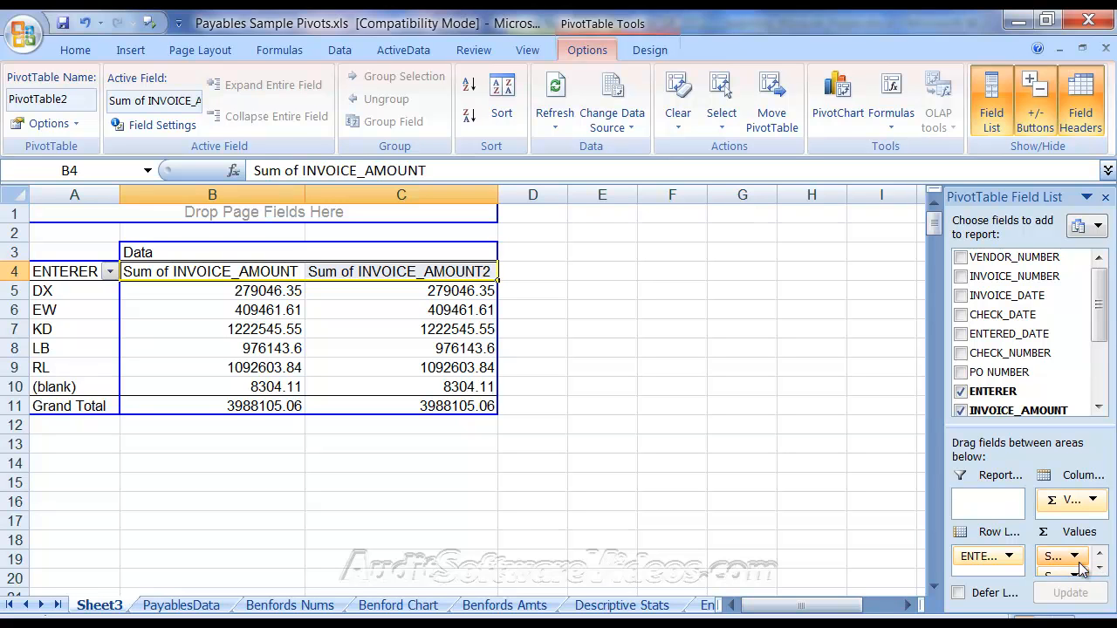
left_click(1099, 568)
left_click(1073, 565)
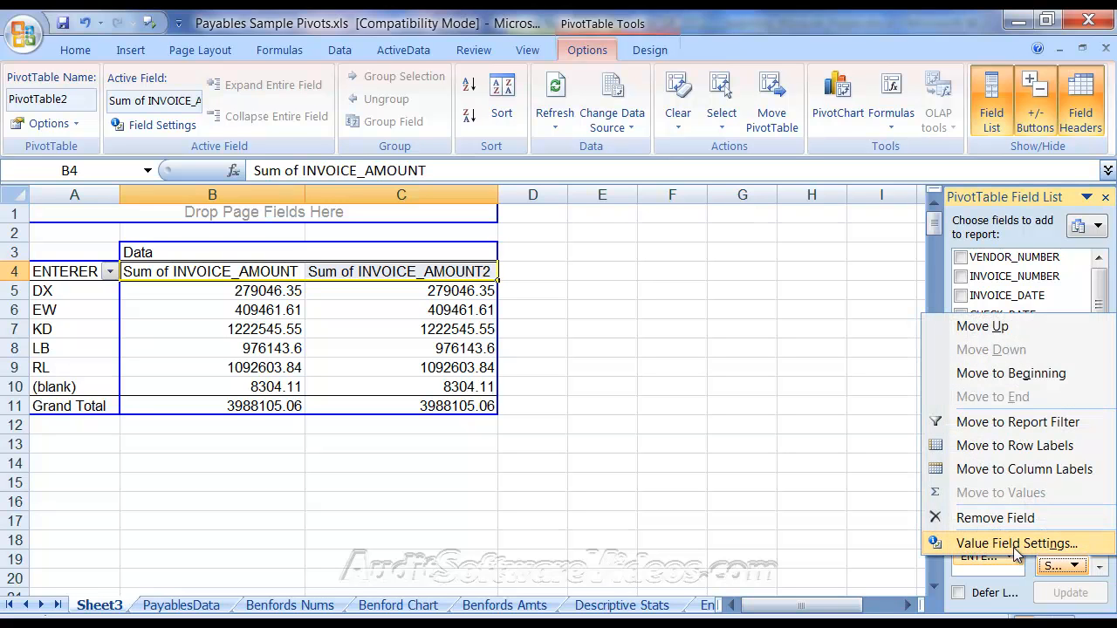
left_click(1056, 566)
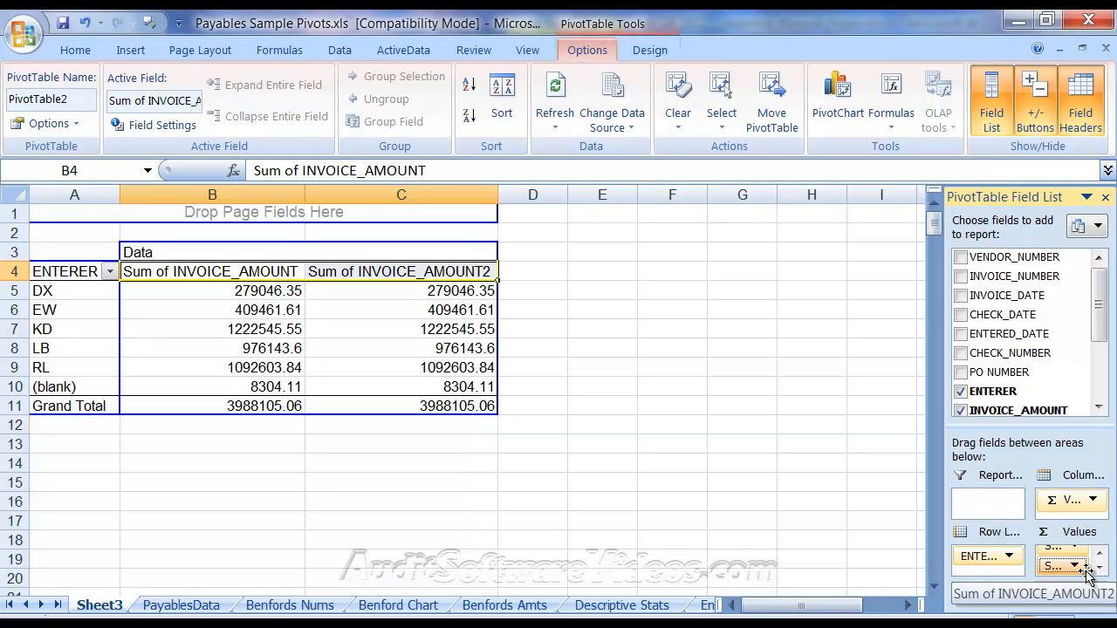
left_click(1075, 566)
left_click(1012, 541)
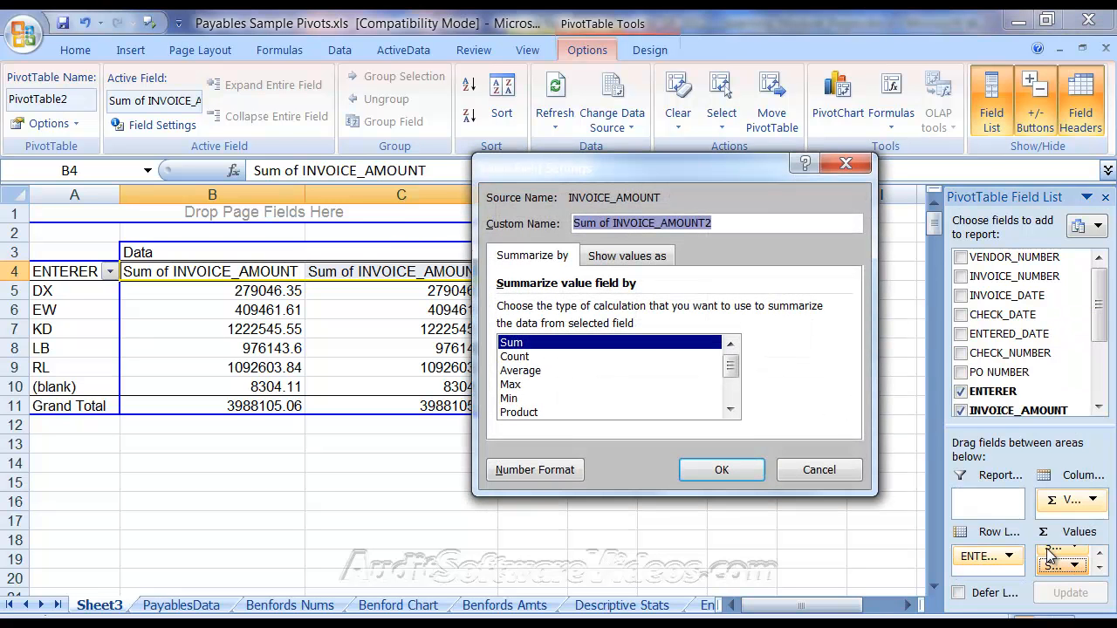
left_click(534, 357)
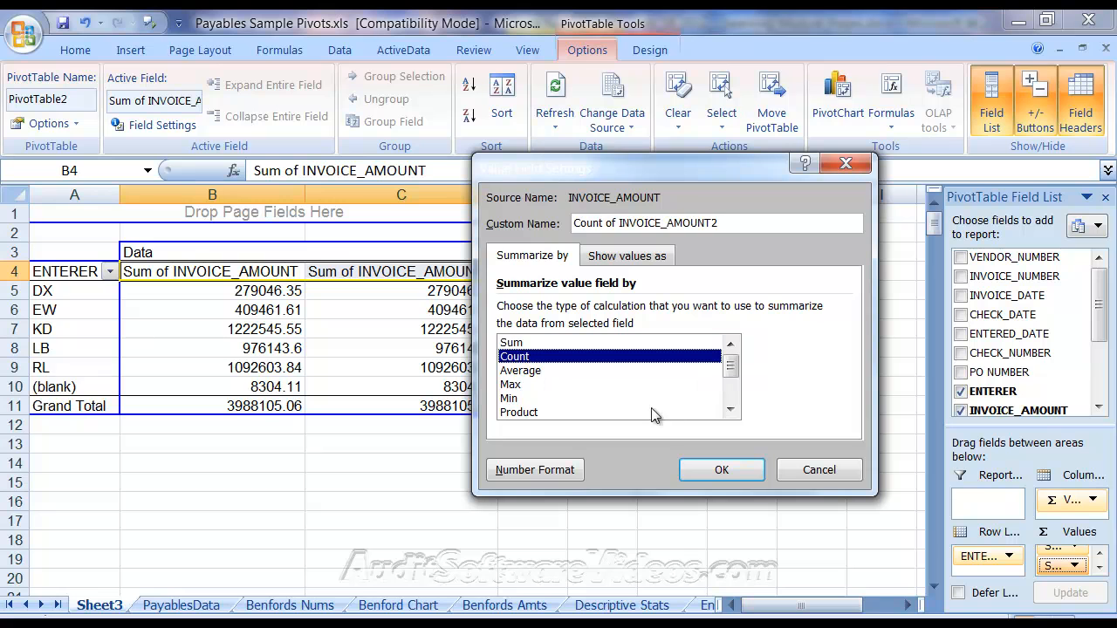
left_click(711, 475)
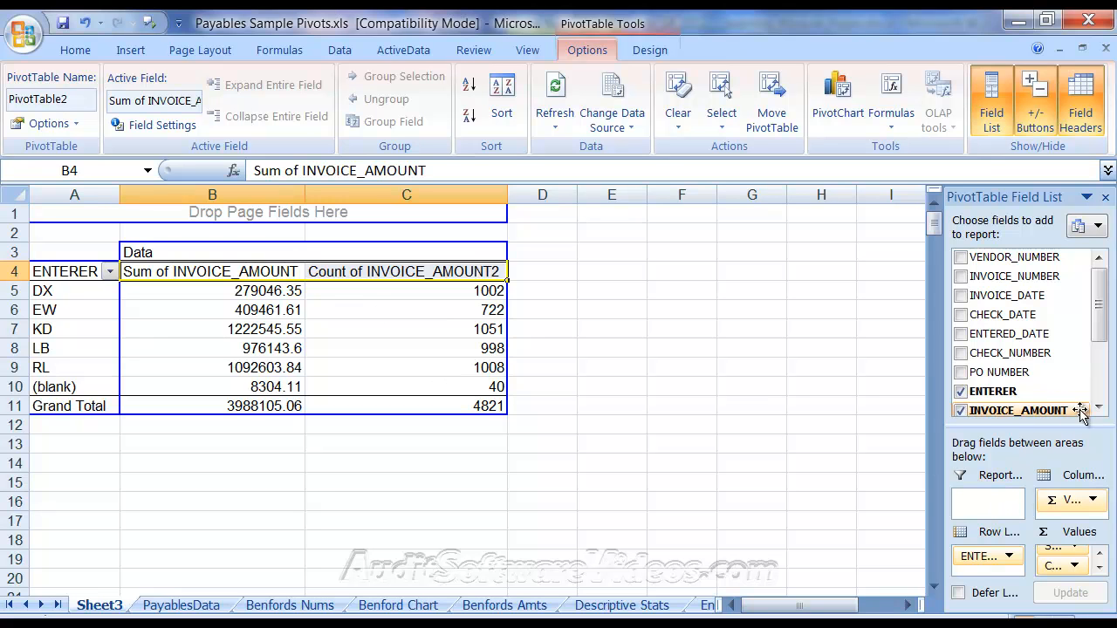
Step: Add a third INVOICE_AMOUNT value with the count column first, and select Max as the summary function for Sum of INVOICE_AMOUNT
left_click_drag(1080, 412, 1073, 572)
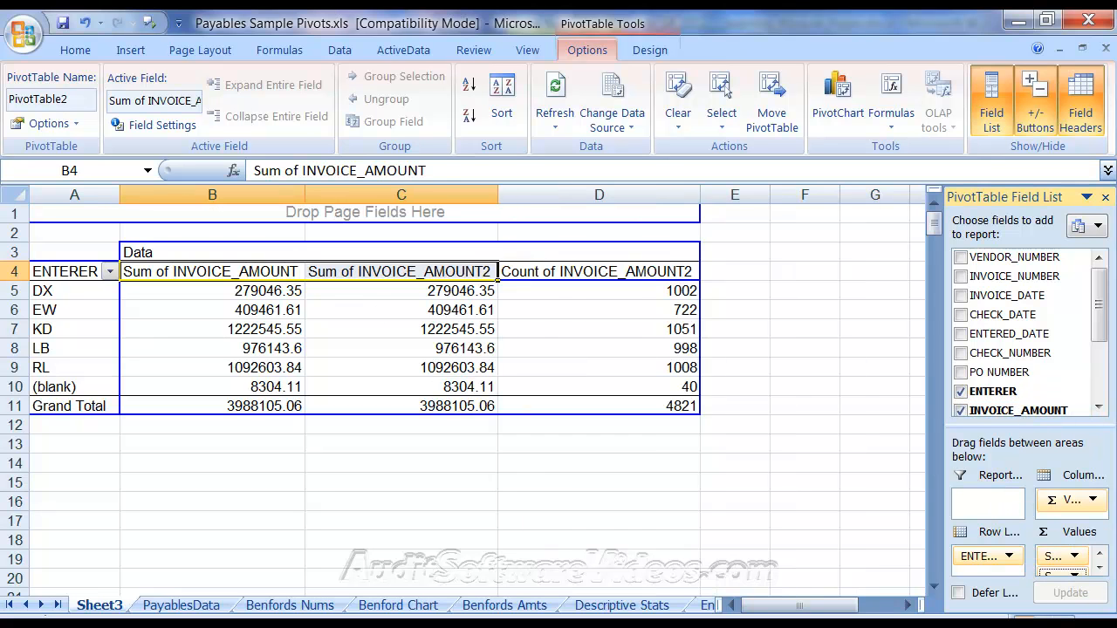
left_click(1075, 575)
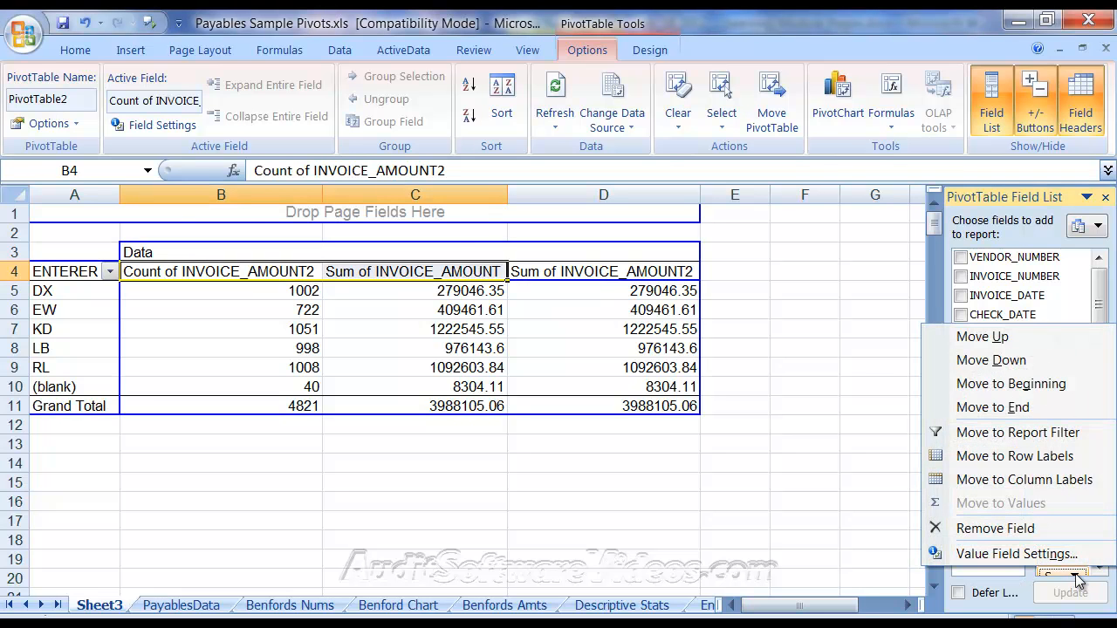
left_click(1032, 556)
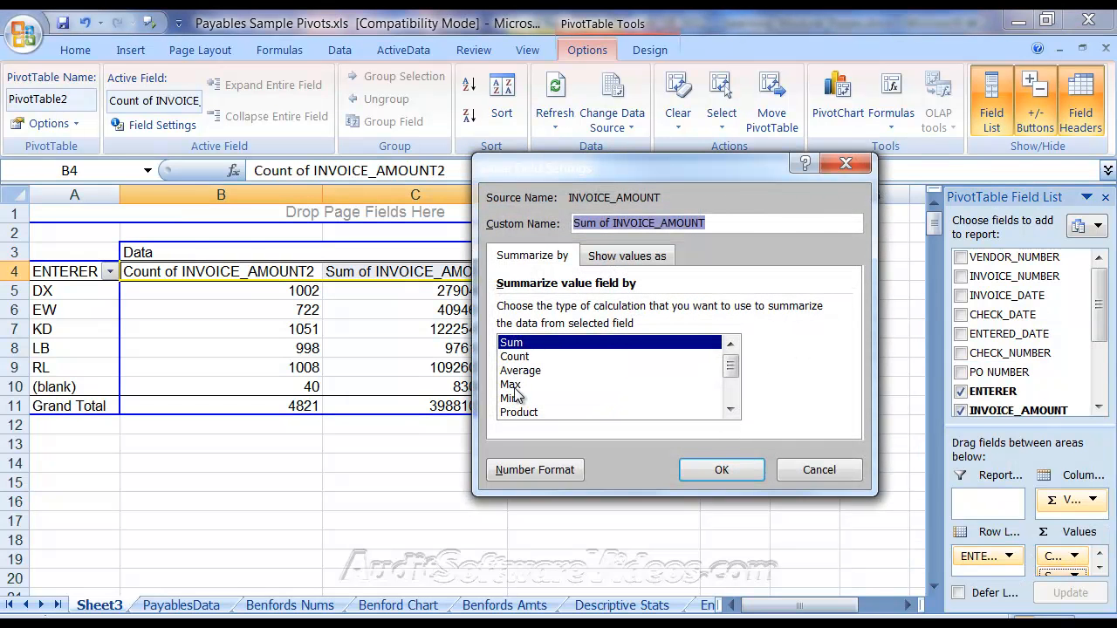
left_click(513, 385)
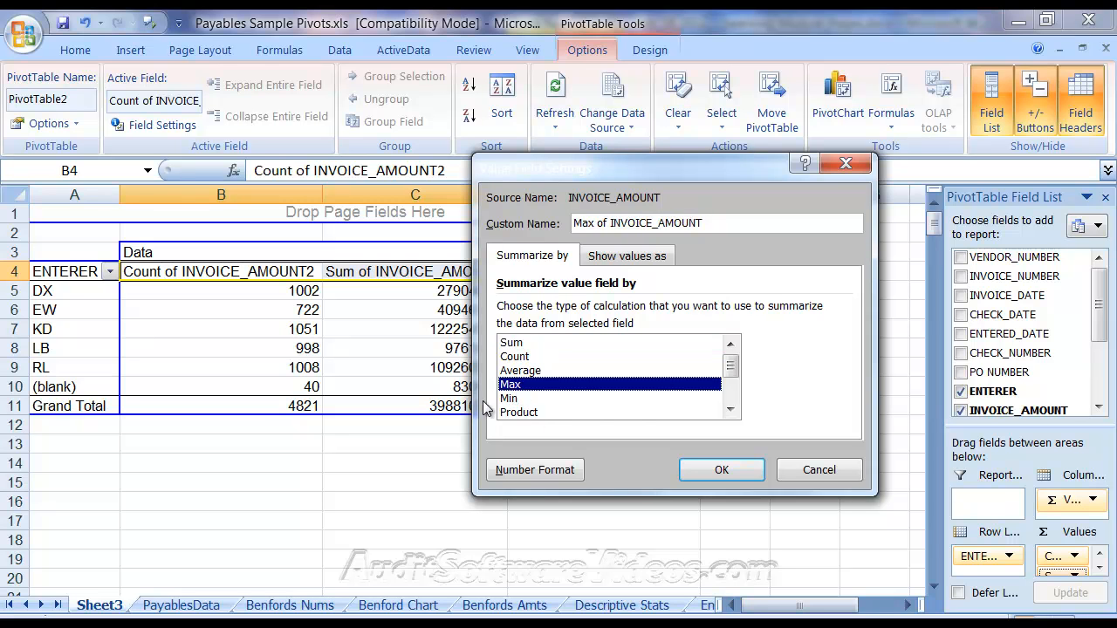
mouse_move(731, 369)
left_mouse_down()
mouse_move(731, 397)
mouse_move(729, 373)
left_mouse_up()
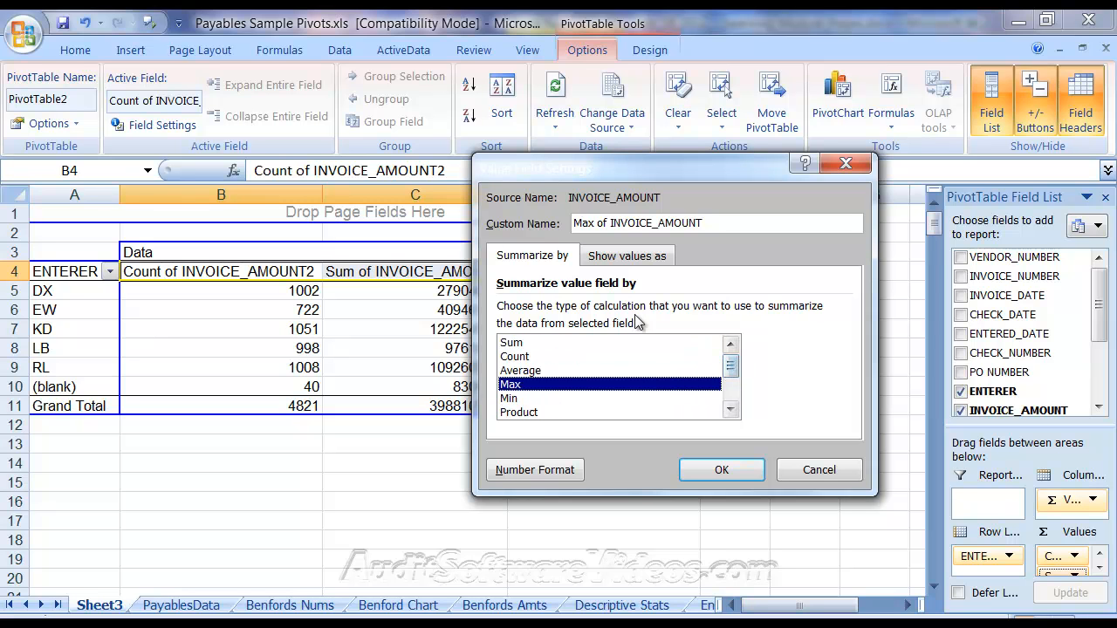
Step: Show the INVOICE_AMOUNT value field as % of column and summarize it by Sum
left_click(615, 256)
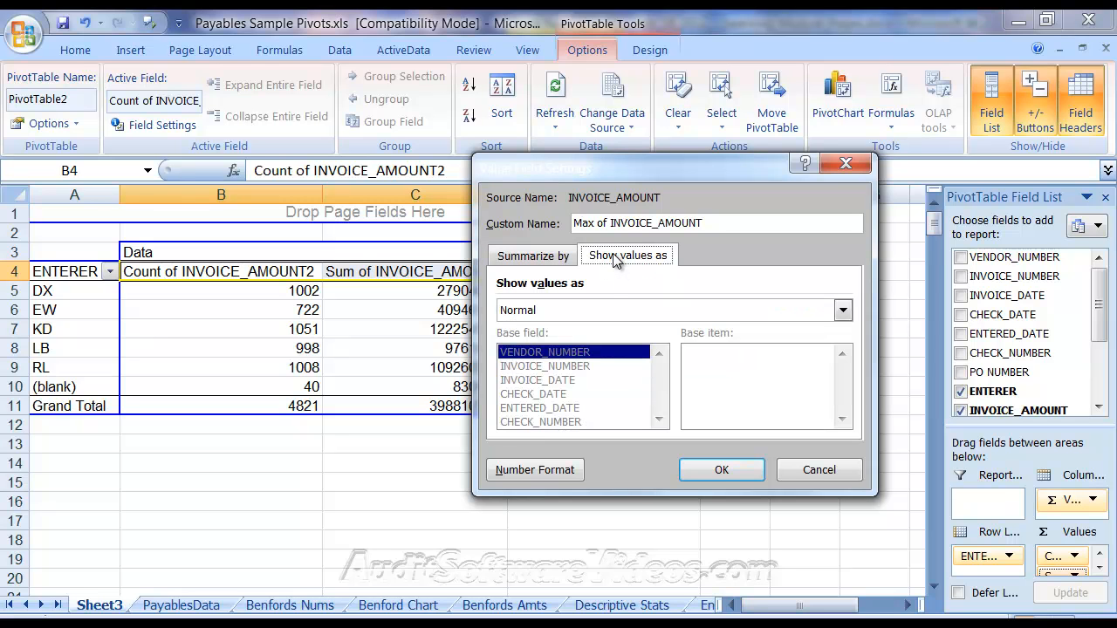
left_click(632, 312)
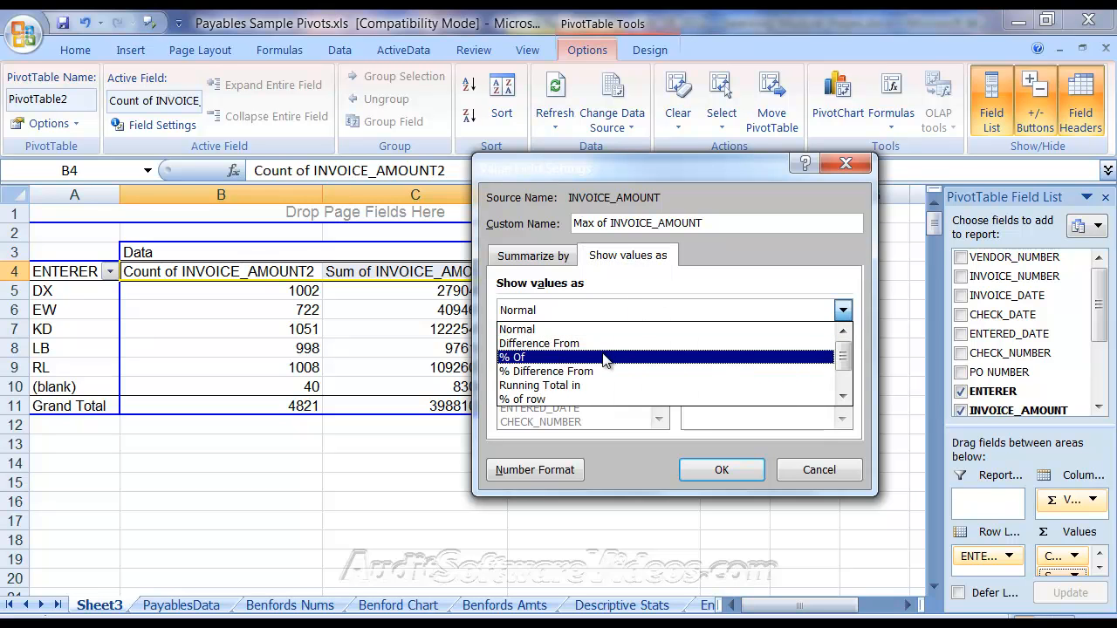
left_click(606, 358)
left_click(620, 312)
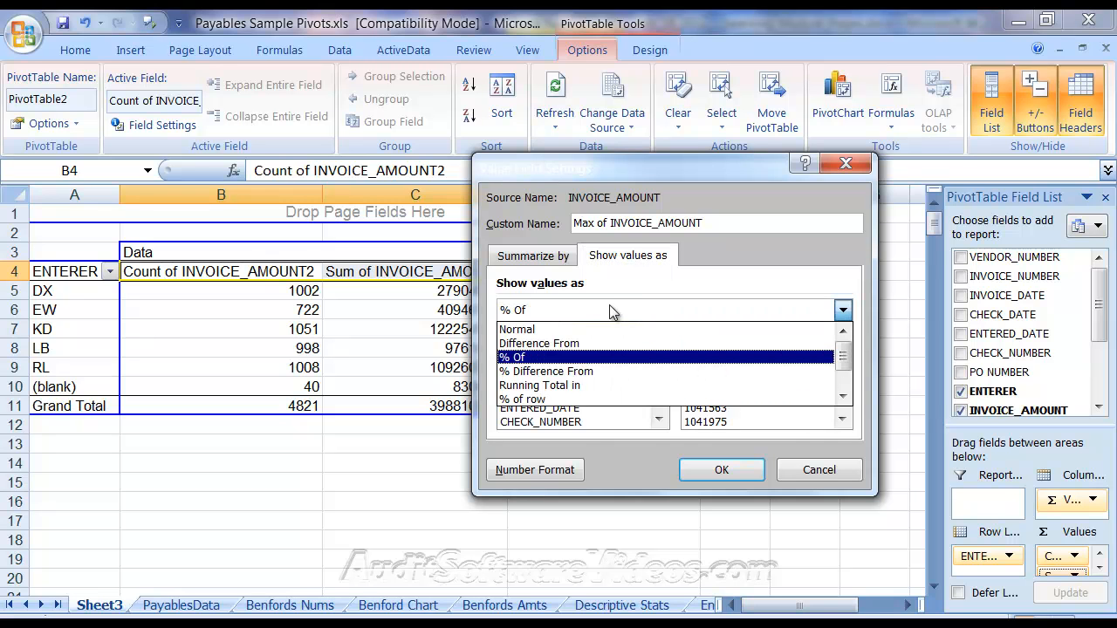
scroll(556, 401, "down", 1)
left_click(557, 400)
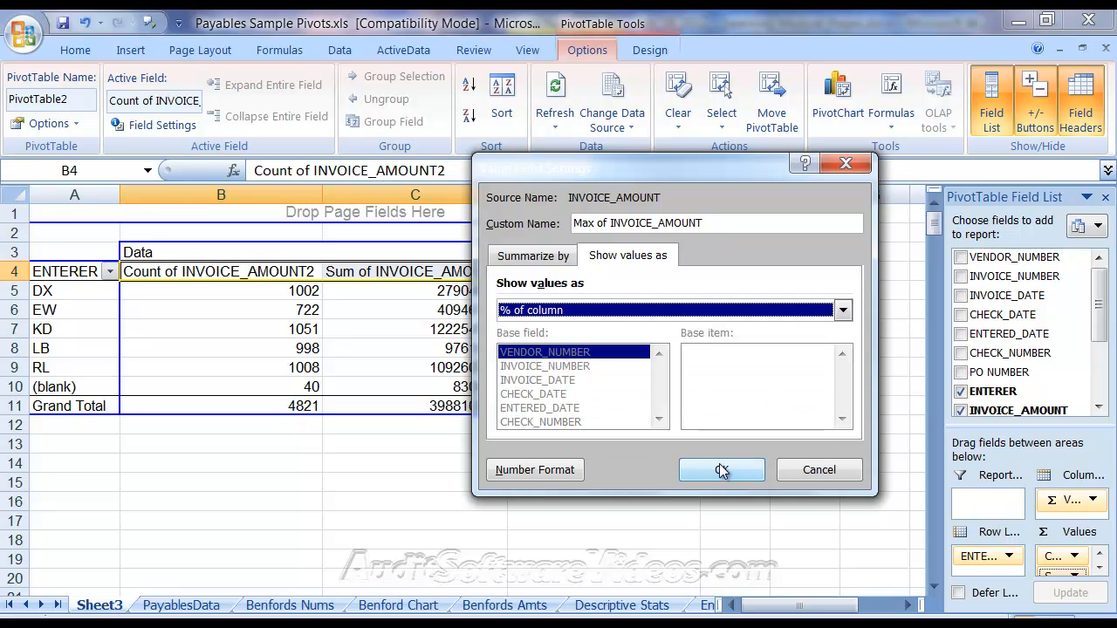
left_click(543, 256)
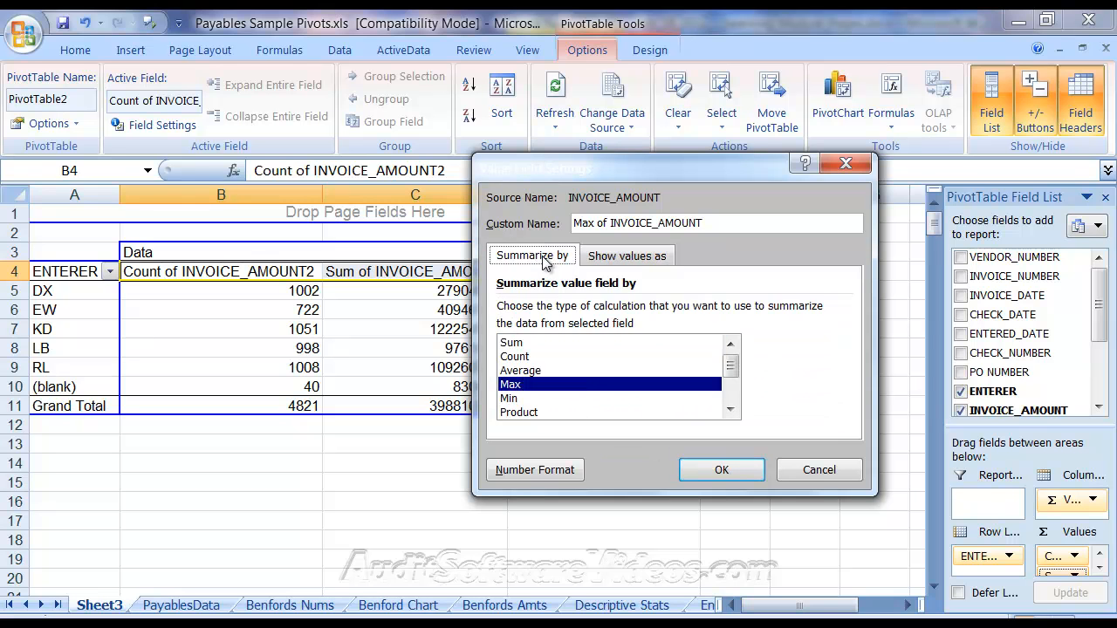
left_click(523, 343)
left_click(691, 470)
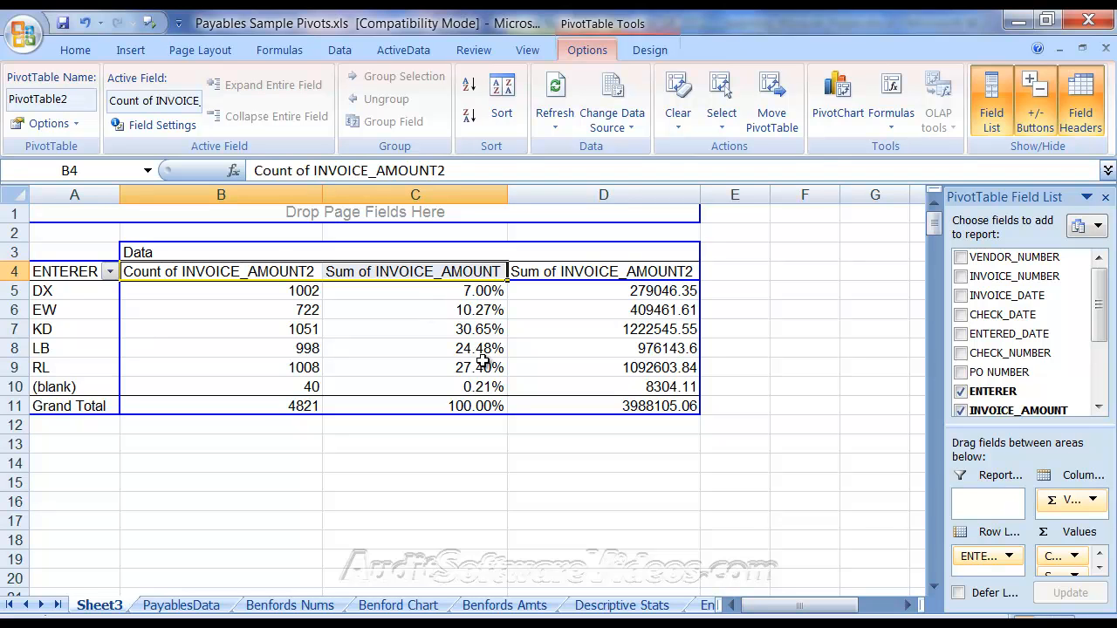
Step: Apply the Accounting number format to the enterers' invoice totals in D5:D10 and review the percentages for KD, LB and RL
left_click_drag(662, 291, 658, 389)
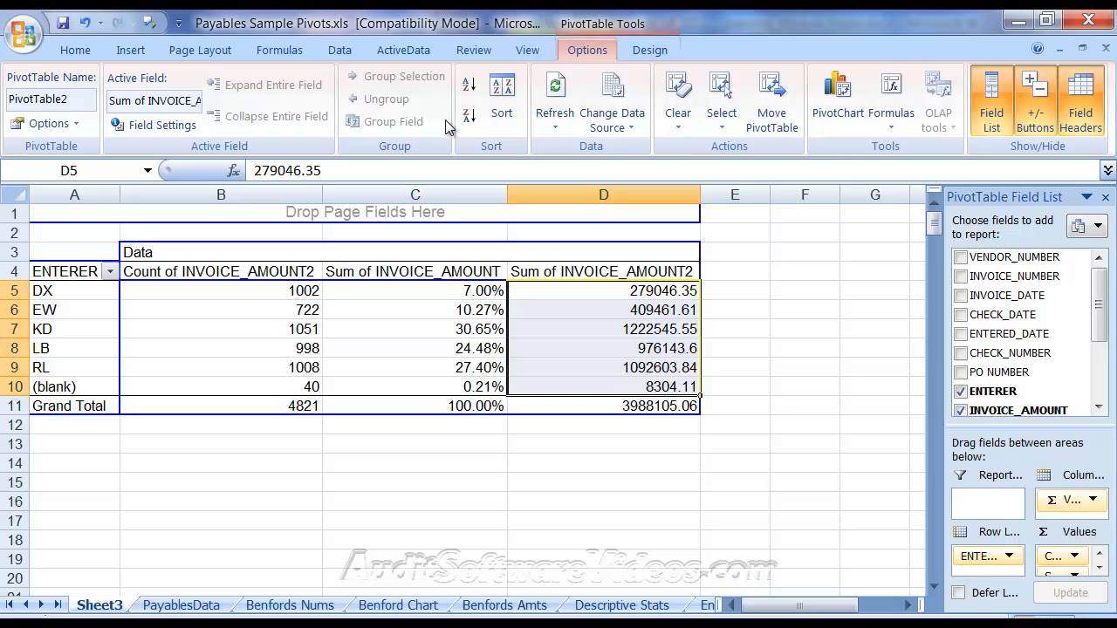
left_click(75, 50)
left_click(545, 117)
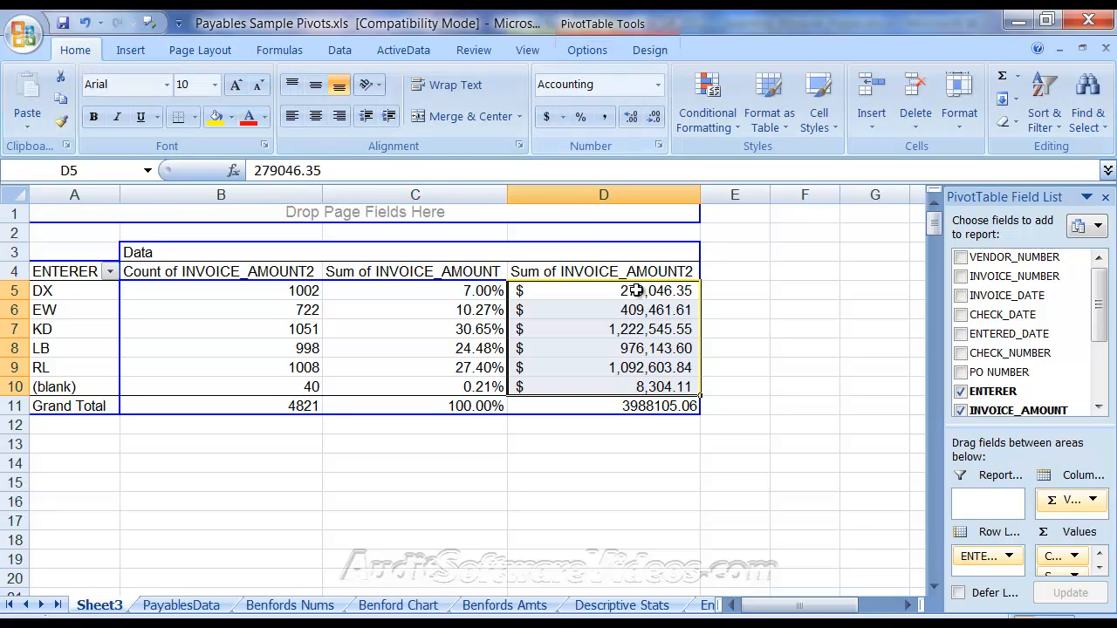
left_click(500, 331)
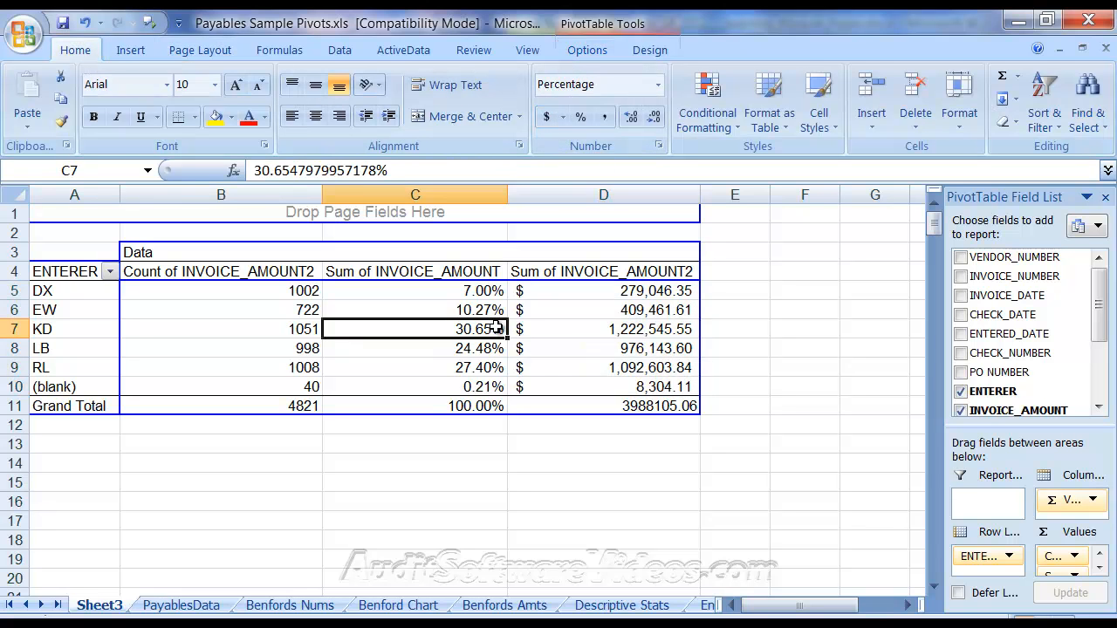
left_click(494, 350)
left_click(501, 369)
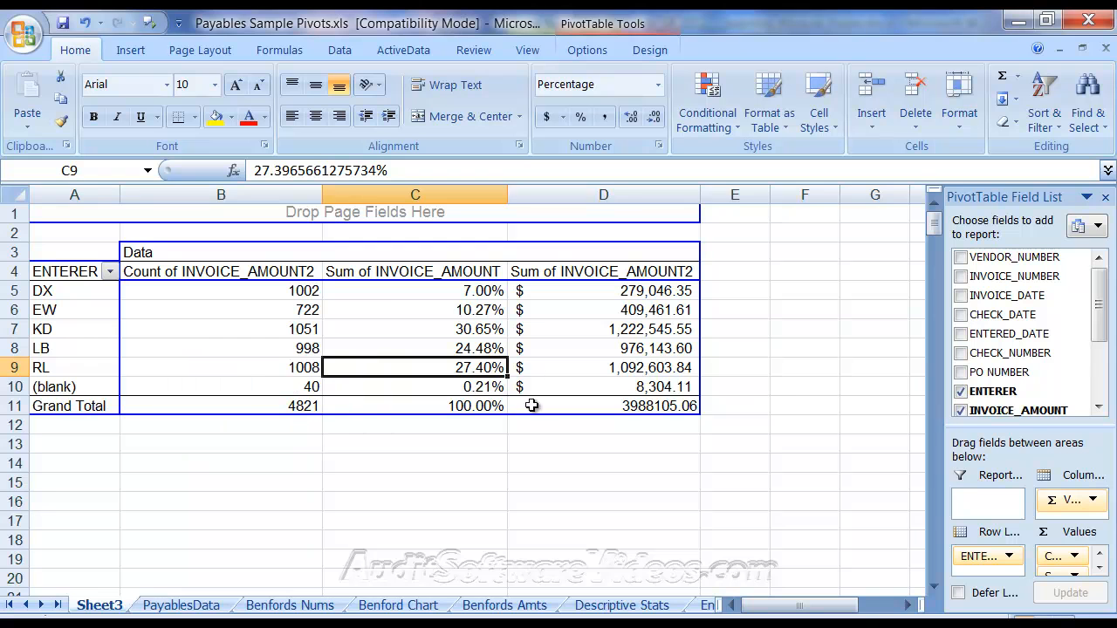
Step: Permanently delete the Sheet3 worksheet containing the new PivotTable
right_click(90, 606)
left_click(130, 352)
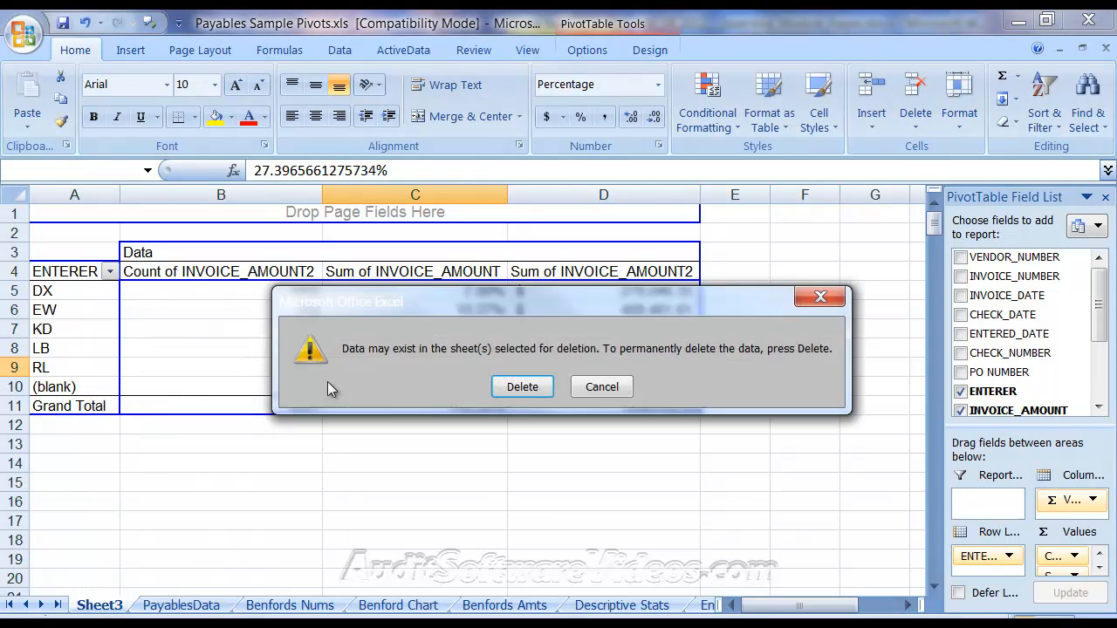
left_click(523, 387)
Step: Open the Enterer_Pivot sheet to view the prepared summary of invoice amounts by enterer
left_click(41, 605)
left_click(41, 605)
left_click(453, 602)
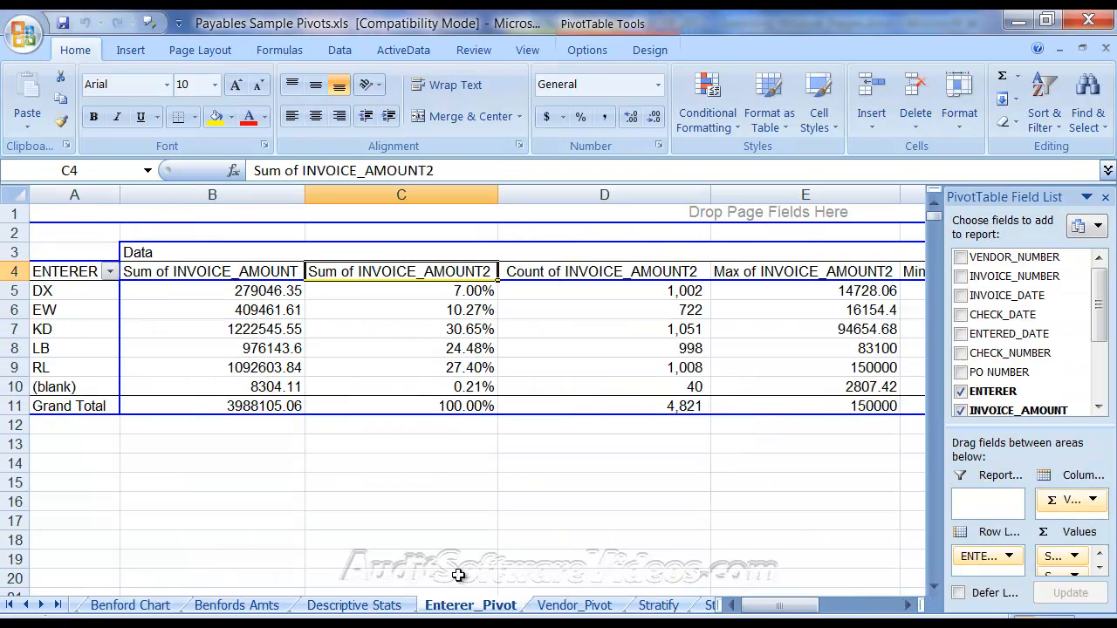
Step: Examine the Enterer_Pivot summary across its sum, percentage, count, maximum, minimum, average and standard deviation columns for each enterer
left_click(909, 605)
left_click(909, 605)
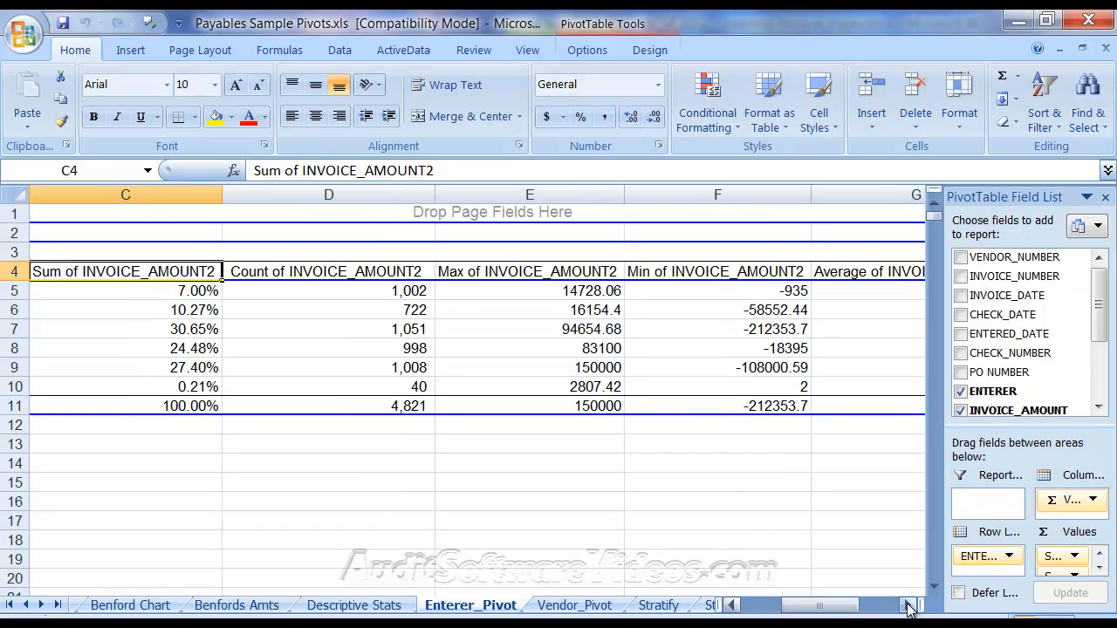
left_click(731, 605)
left_click(732, 605)
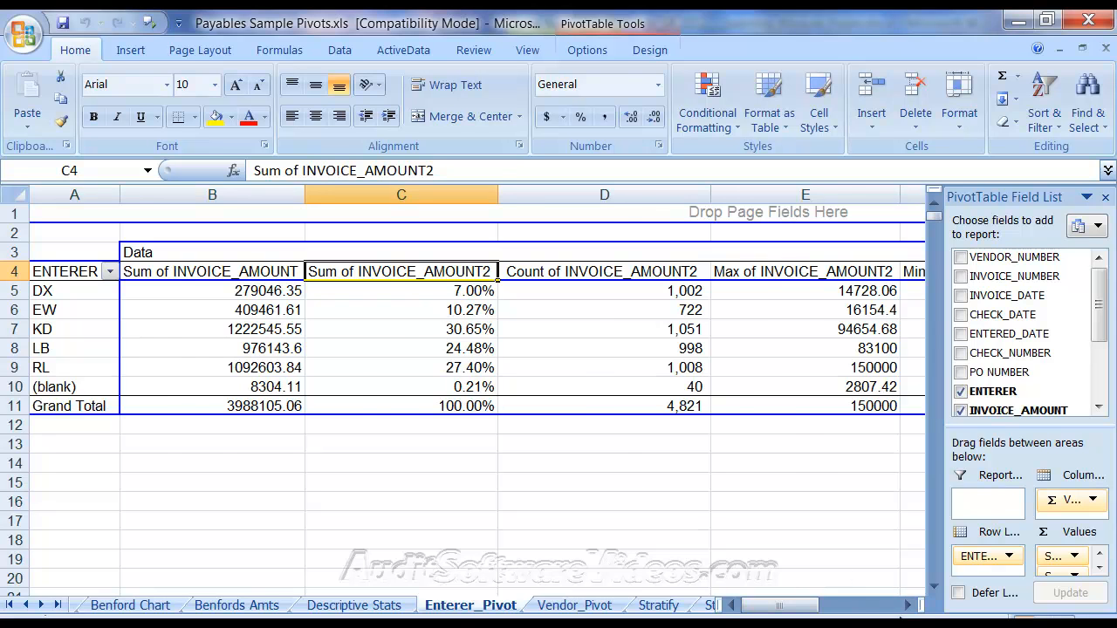
left_click(908, 608)
left_click(908, 608)
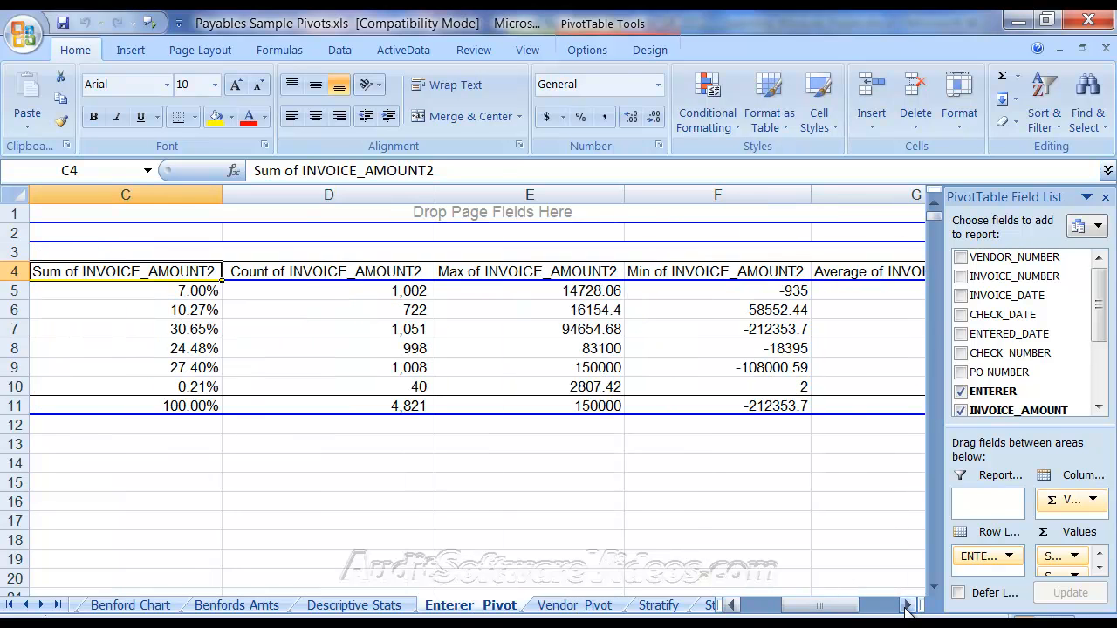
left_click(908, 608)
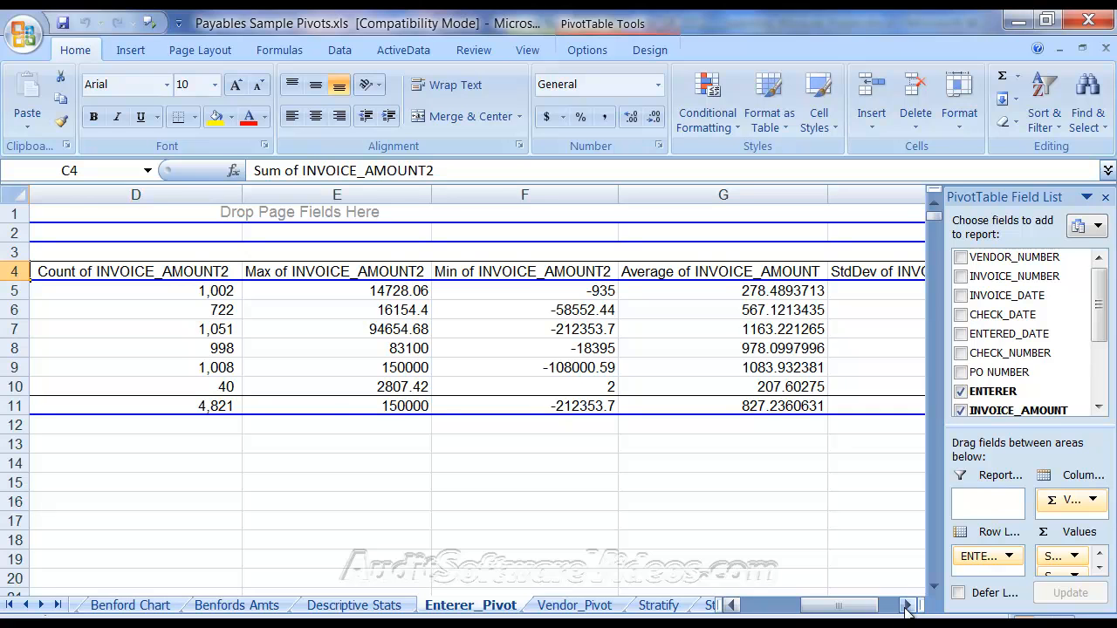
left_click(908, 608)
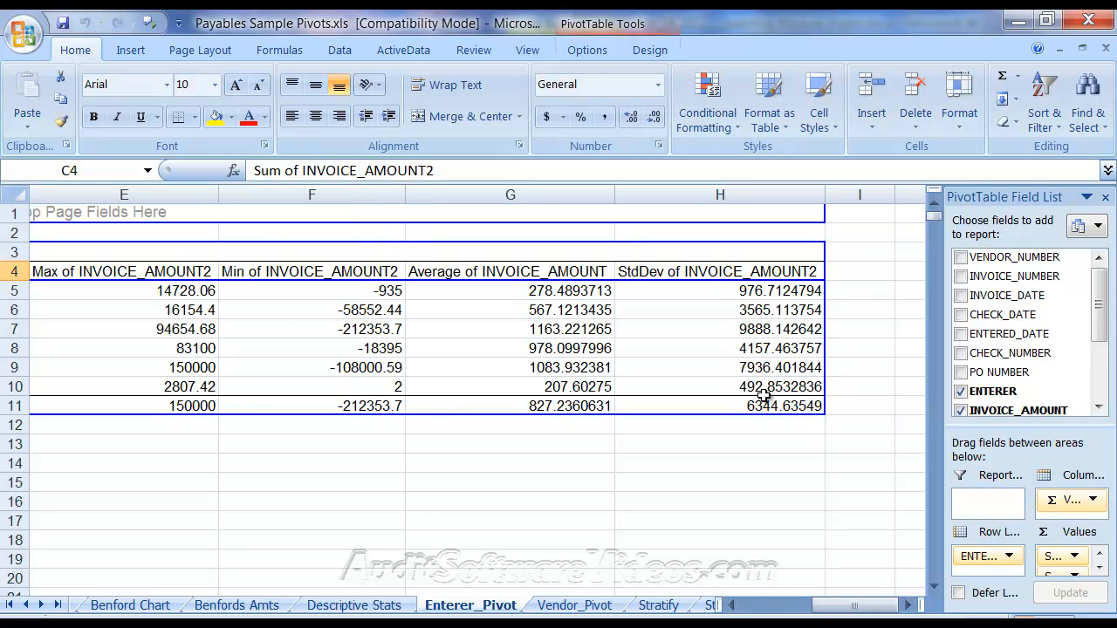
left_click_drag(816, 605, 733, 602)
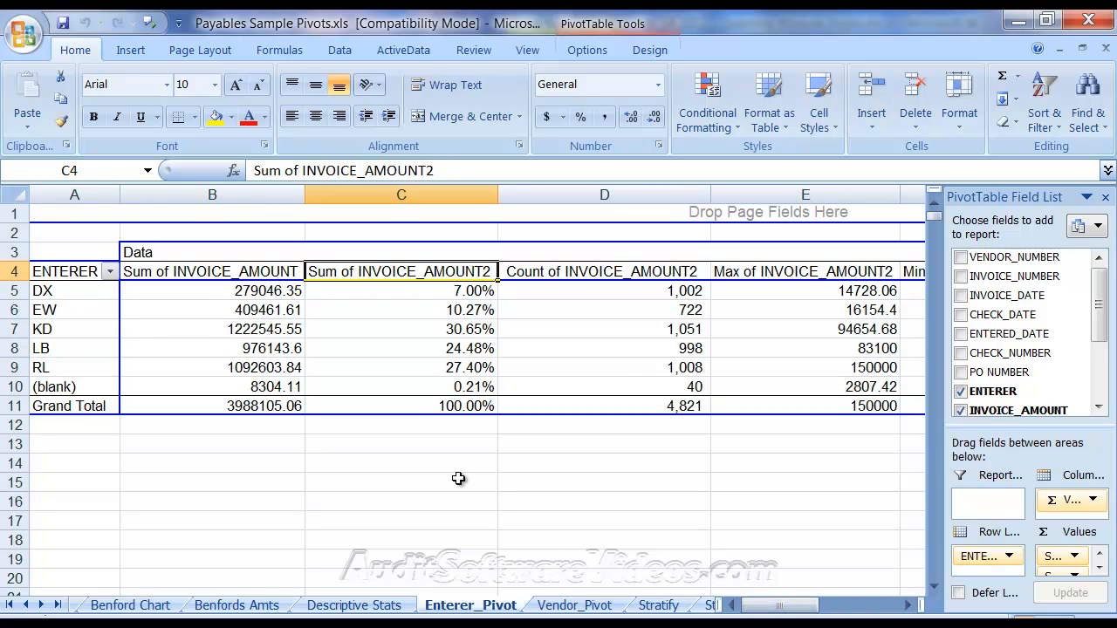
left_click_drag(796, 608, 873, 612)
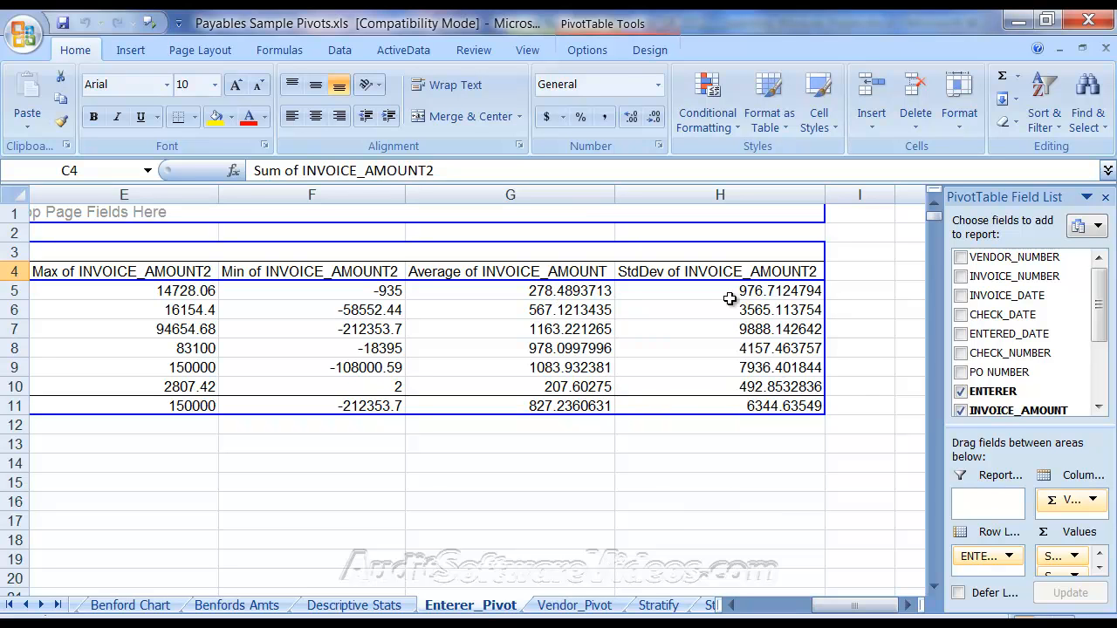
Step: Apply the Accounting number format to DX's maximum invoice amount in E5 and review the enterers' standard deviations
mouse_move(752, 295)
mouse_move(579, 295)
left_click(187, 292)
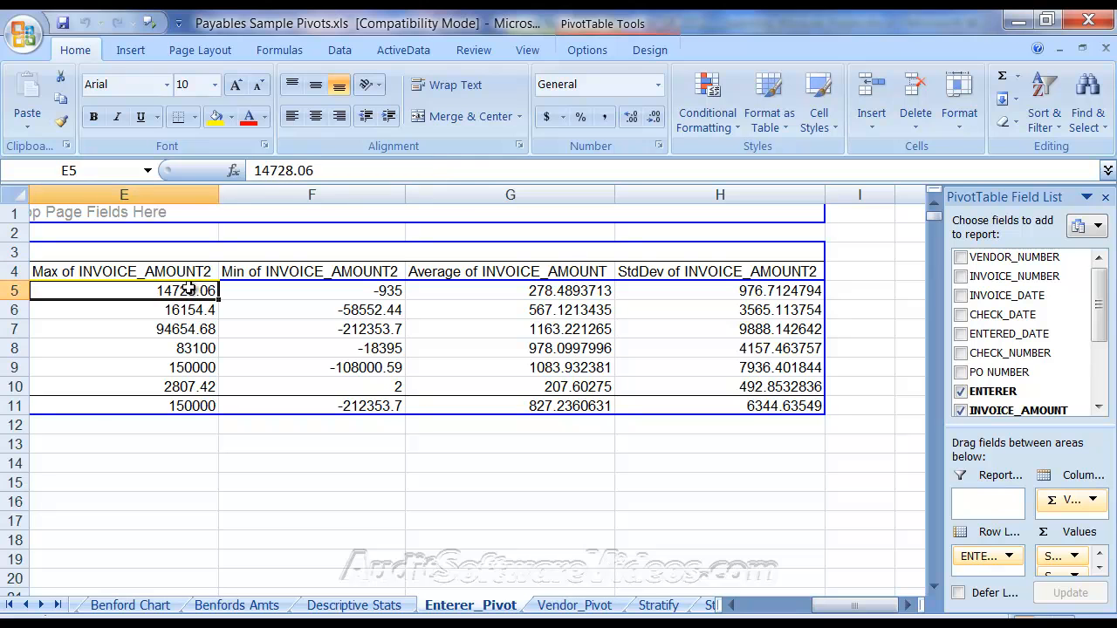
left_click(545, 117)
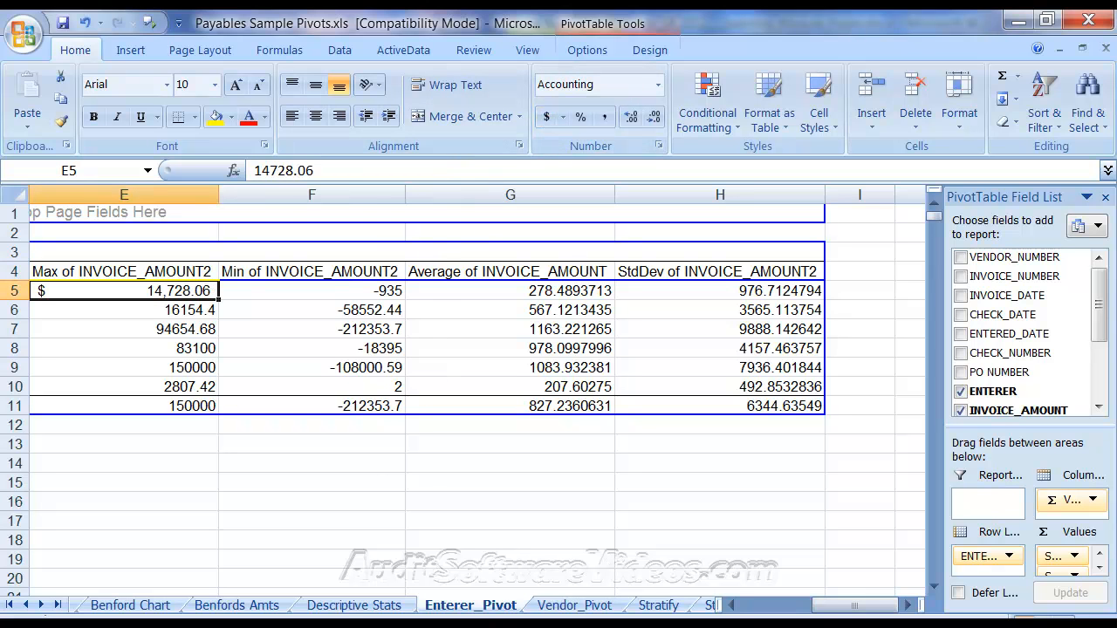
left_click_drag(855, 608, 888, 611)
mouse_move(798, 323)
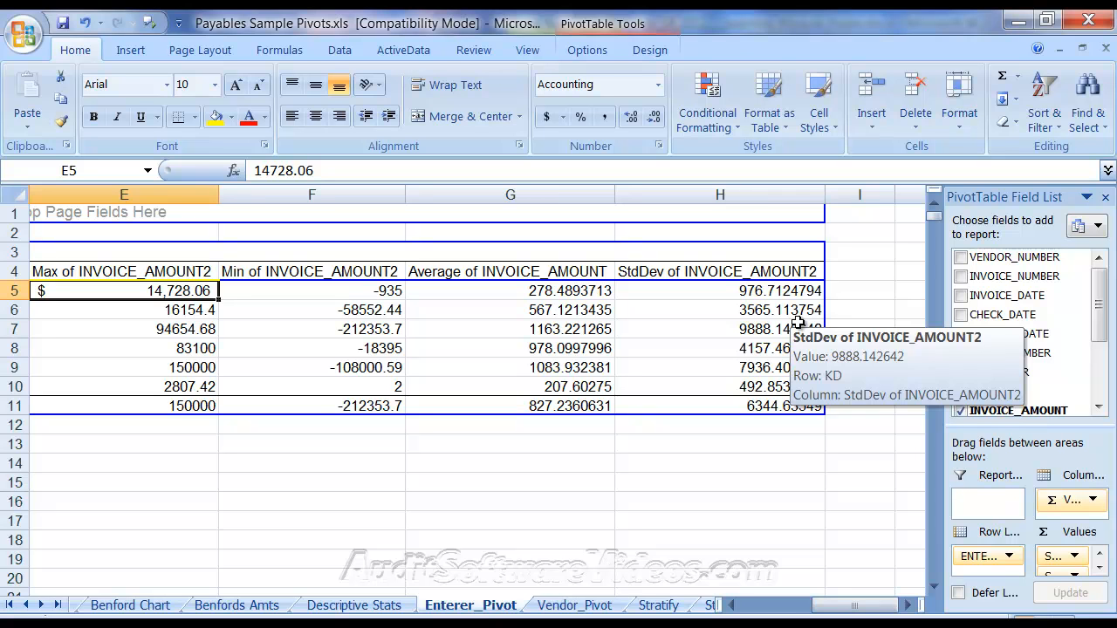
mouse_move(143, 291)
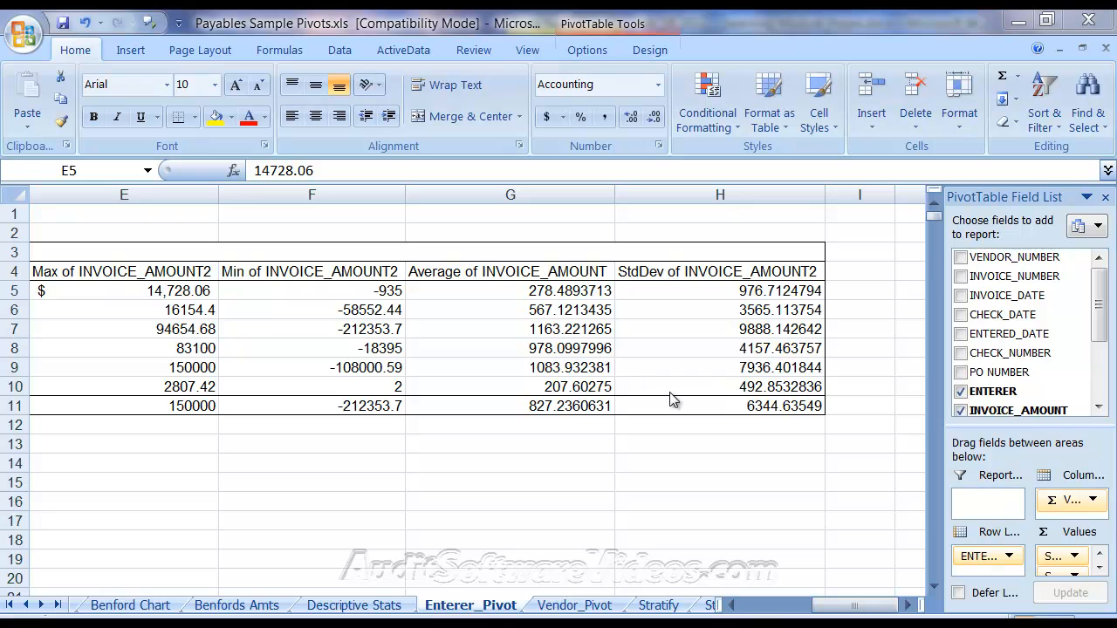
left_click(474, 325)
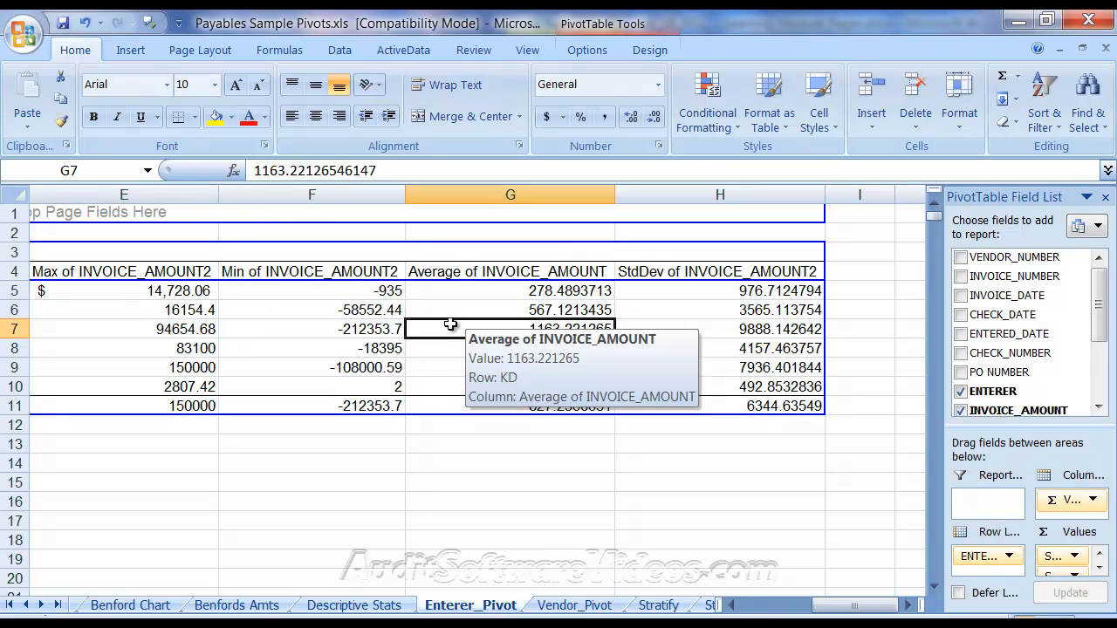
left_click(469, 312)
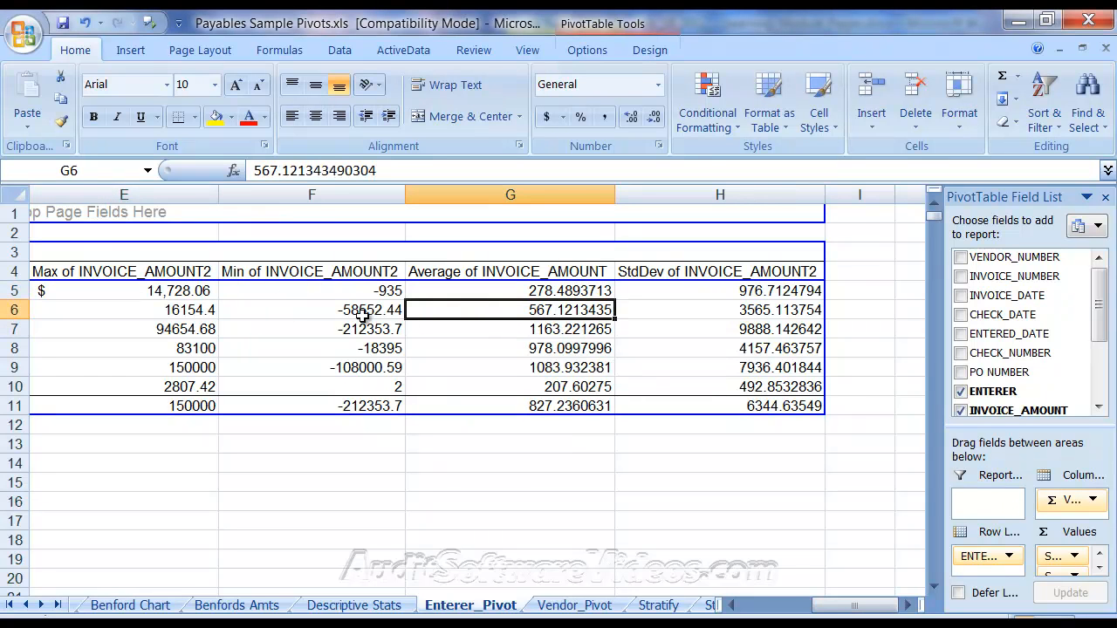
right_click(334, 313)
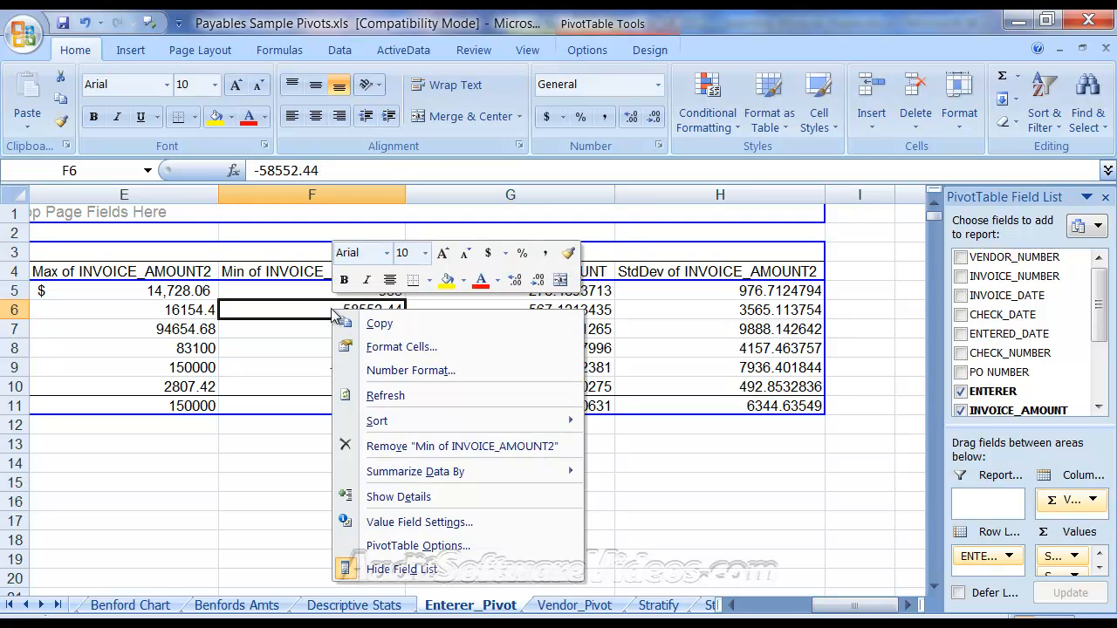
left_click(262, 311)
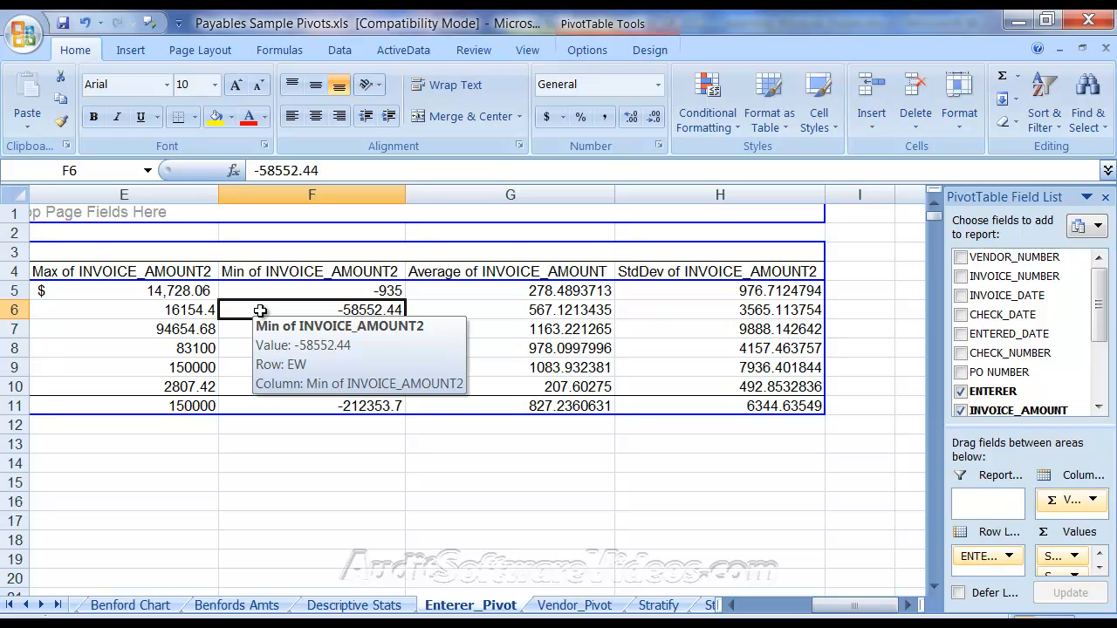
Step: Select the entire enterer PivotTable from A3 through H11 and copy it
key("ctrl+a")
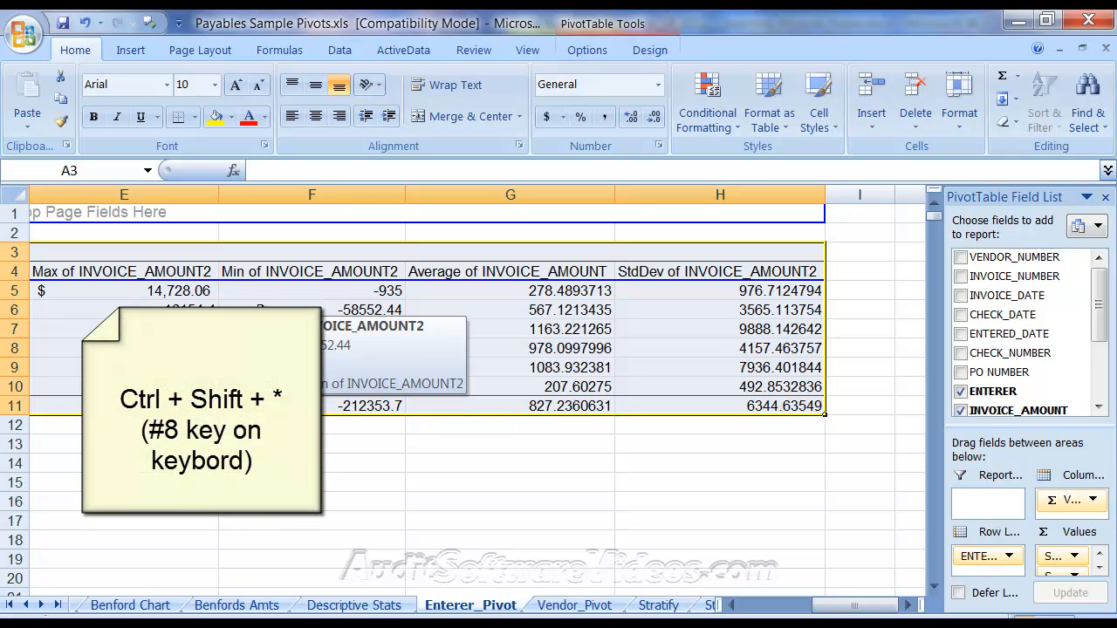
mouse_move(816, 606)
left_mouse_down()
mouse_move(746, 611)
mouse_move(817, 611)
left_mouse_up()
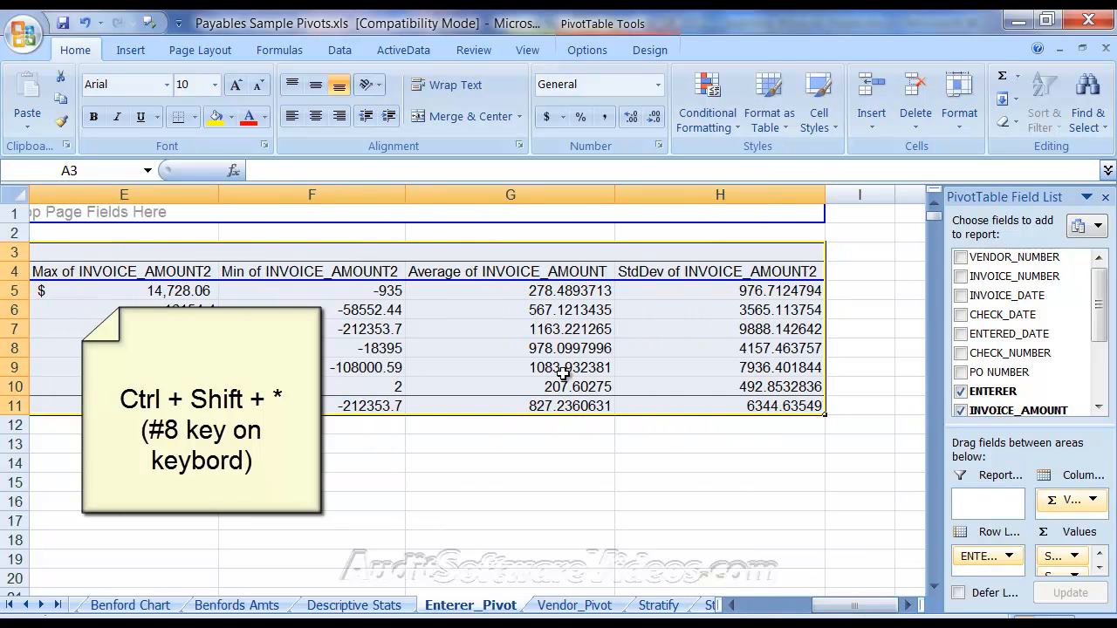
left_click(575, 370)
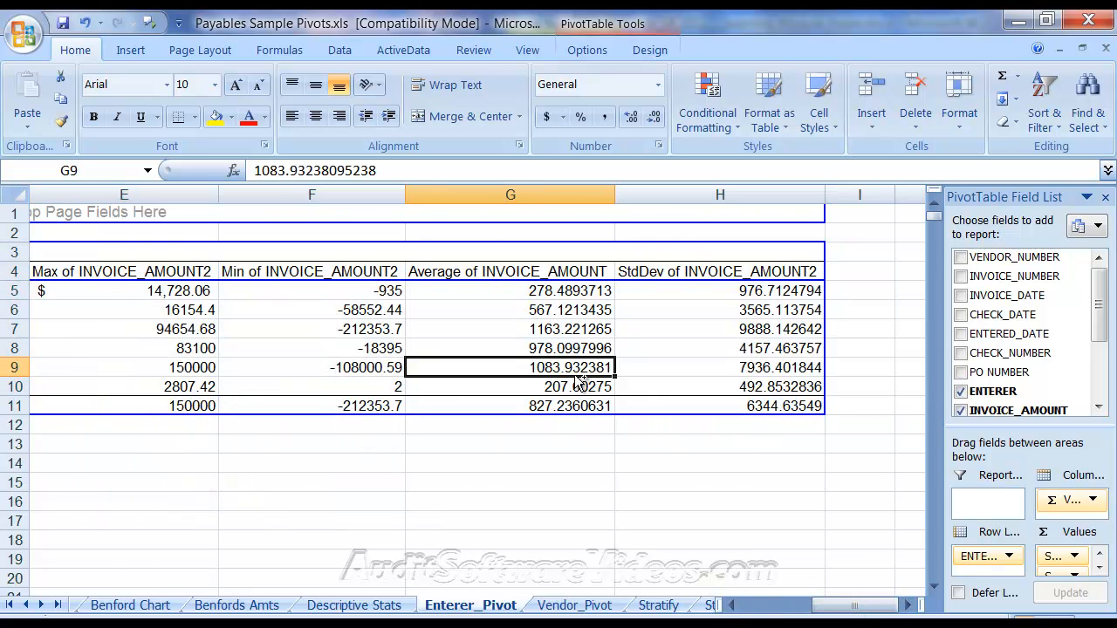
key("ctrl+shift+asterisk")
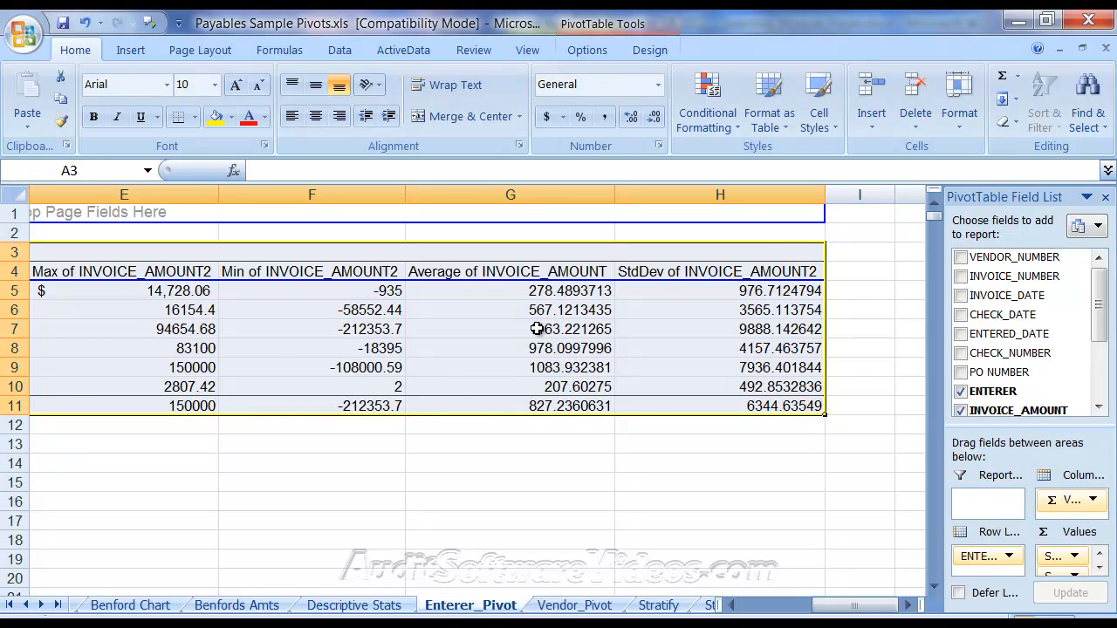
right_click(524, 313)
left_click(563, 325)
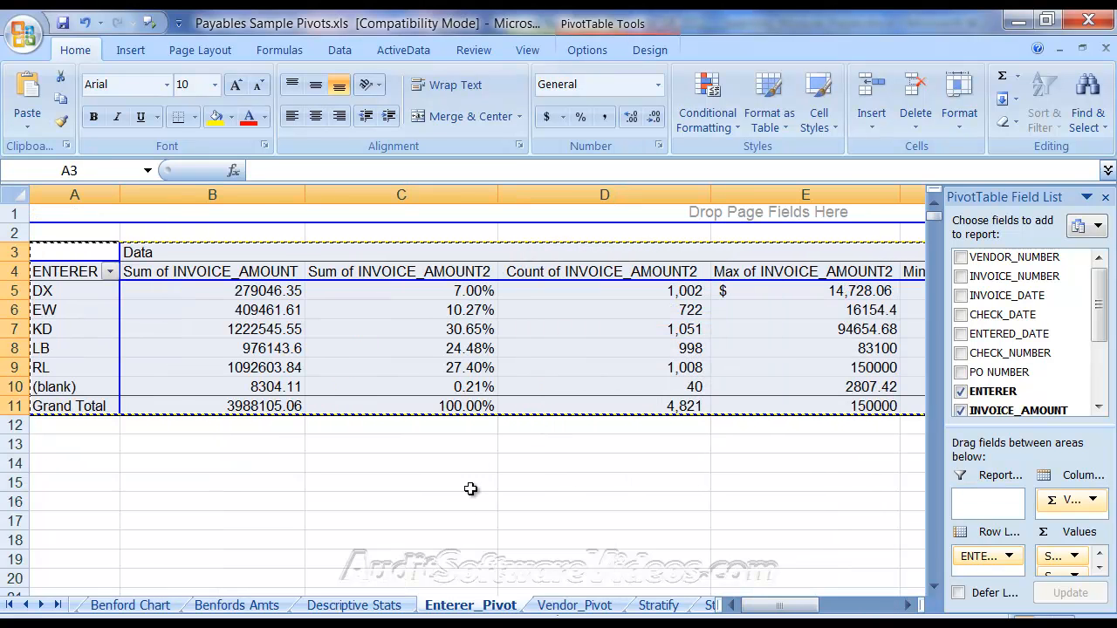
Step: Insert a new blank worksheet in front of the Enterer_Pivot sheet
right_click(444, 594)
left_click(505, 332)
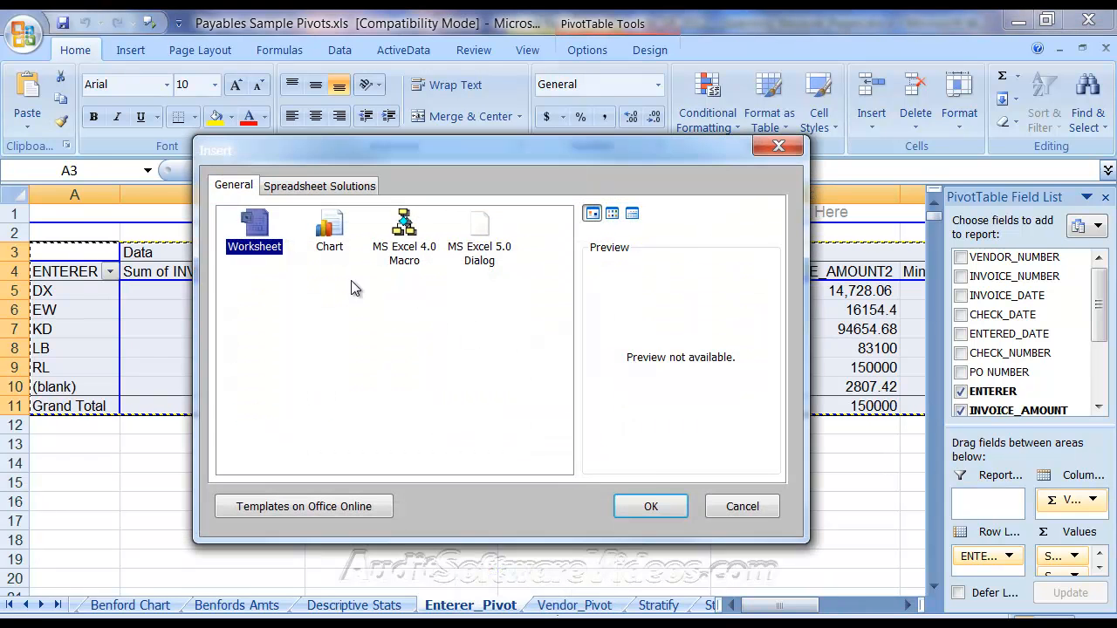
left_click(653, 506)
Step: Paste the copied PivotTable into the new sheet at A3 as values only, undoing the full PivotTable paste tried first
left_click(79, 250)
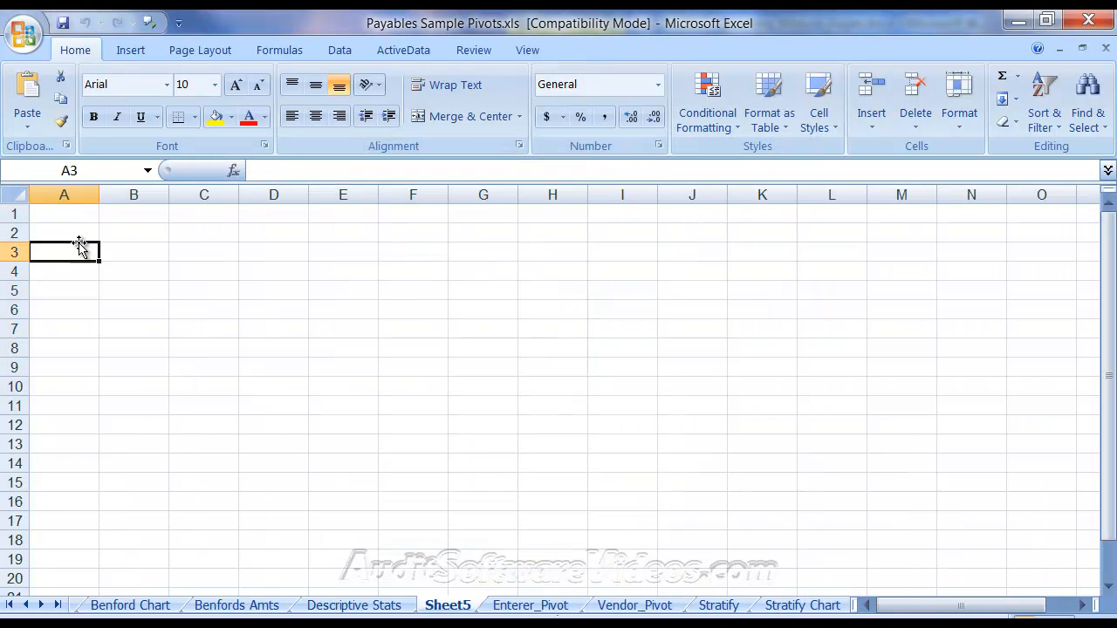
left_click(25, 131)
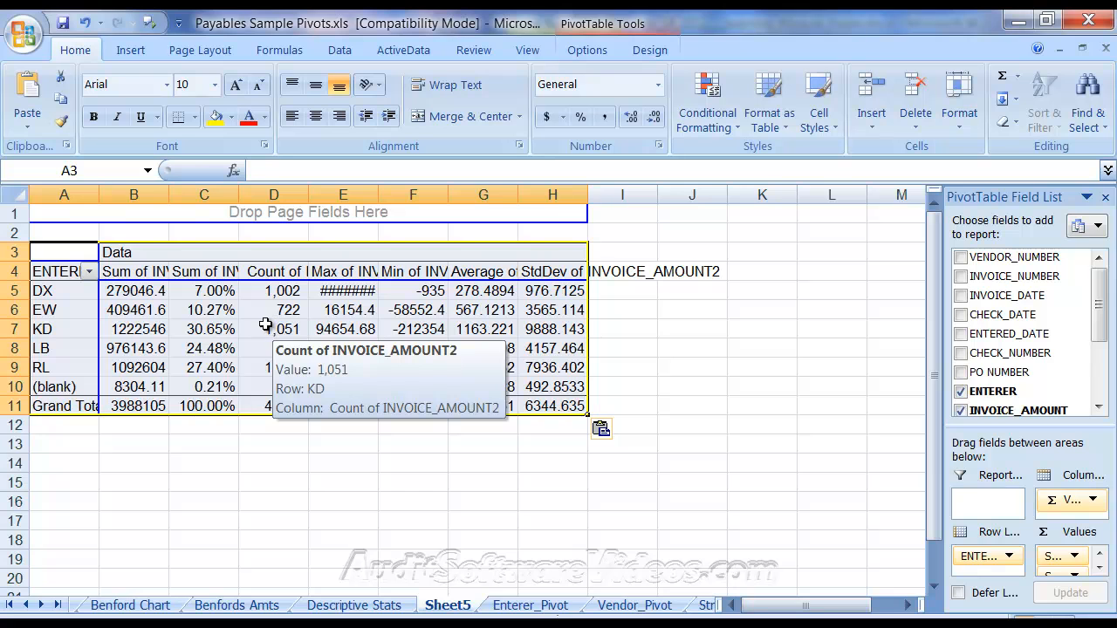
key("ctrl+z")
left_click(32, 127)
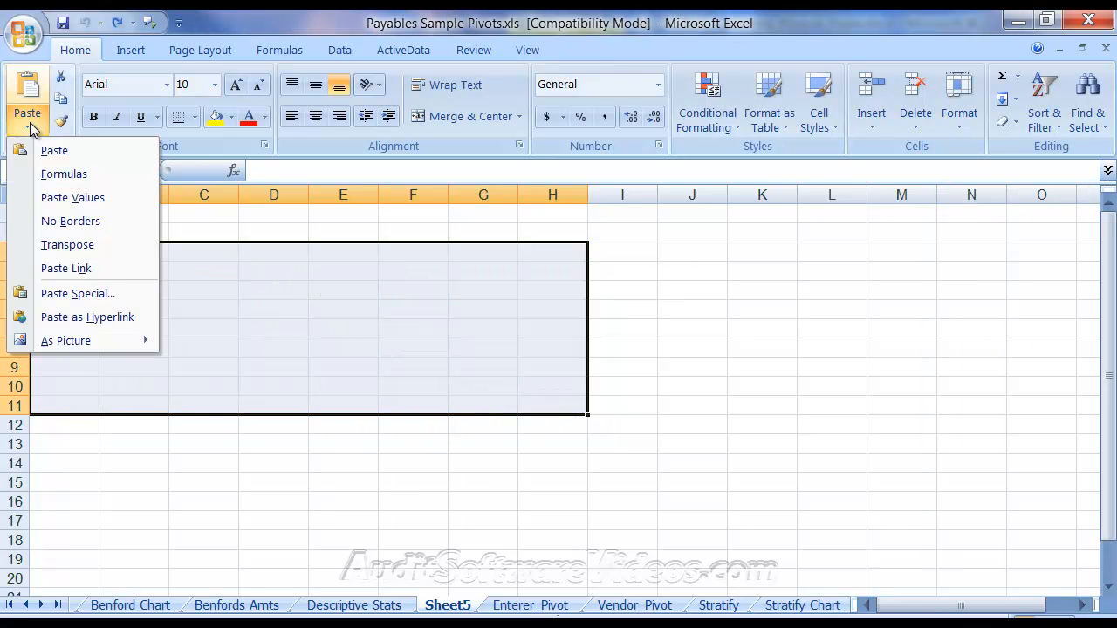
left_click(61, 198)
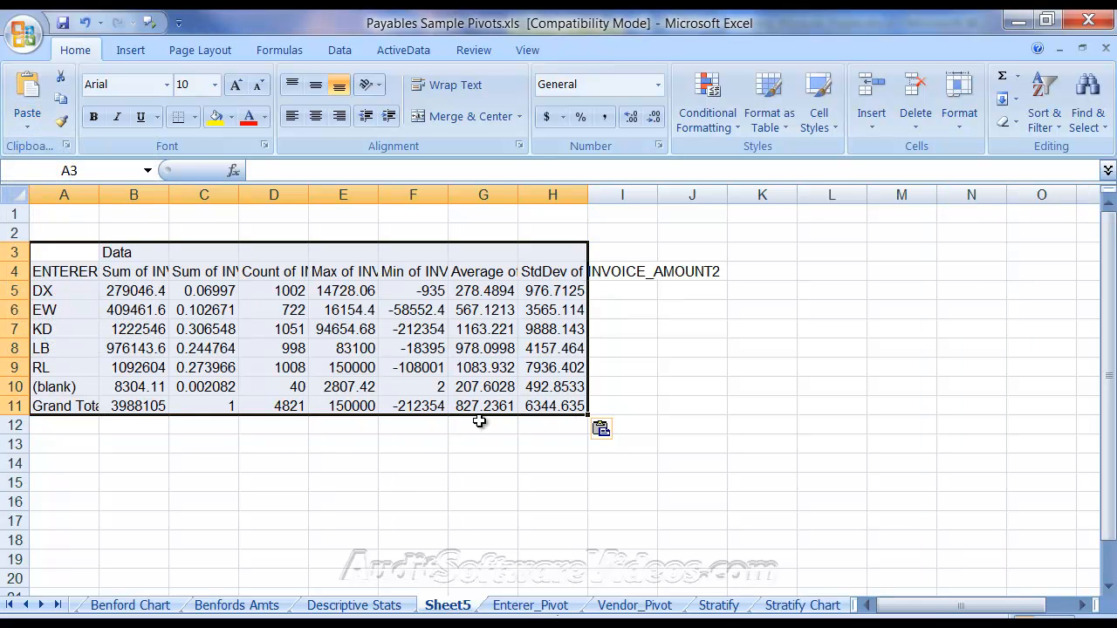
Step: Select the whole sheet and autofit all column widths to the pasted data
left_click_drag(98, 195, 171, 195)
left_click(18, 193)
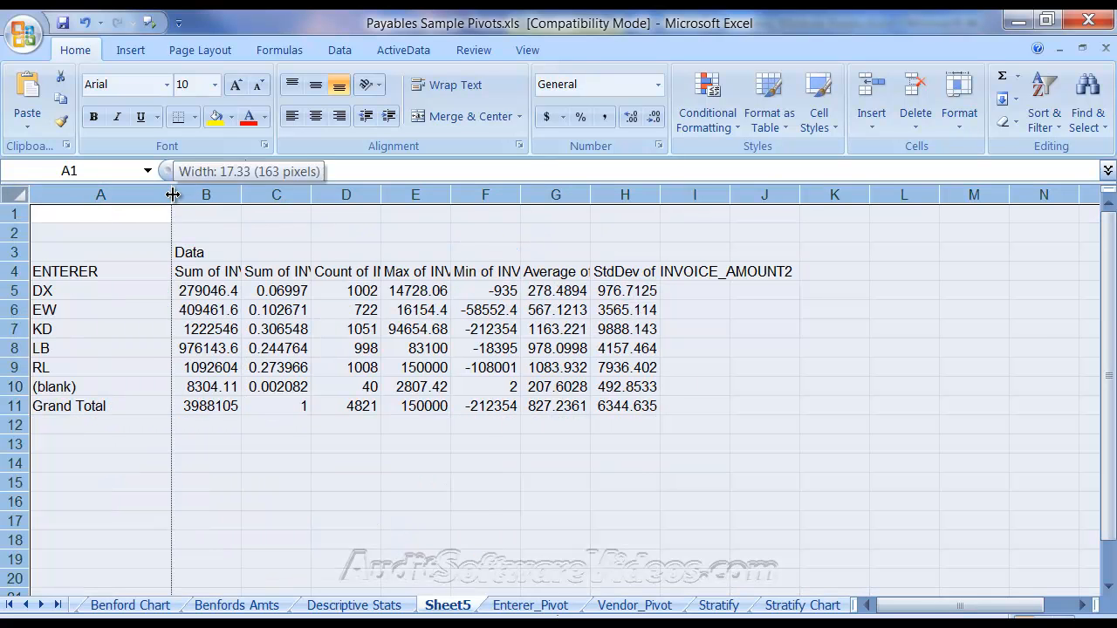
double_click(171, 195)
Step: Enter a formula in I5 that adds DX's average invoice amount in G5 to the standard deviation in H5
left_click(467, 330)
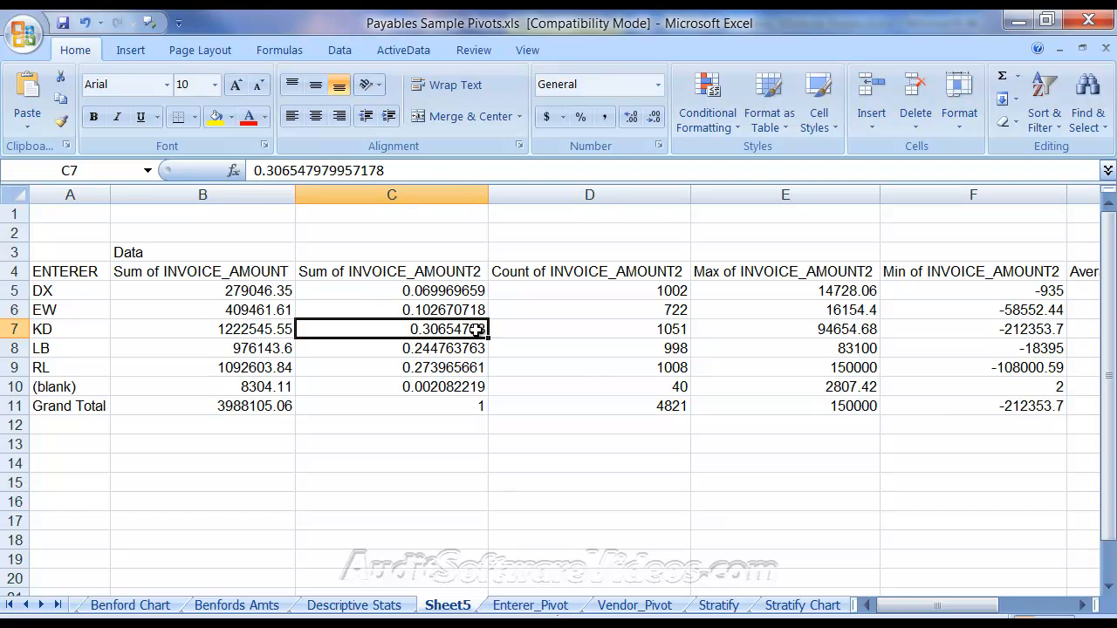
key("Right")
key("Right")
key("Right")
key("Right")
key("Right")
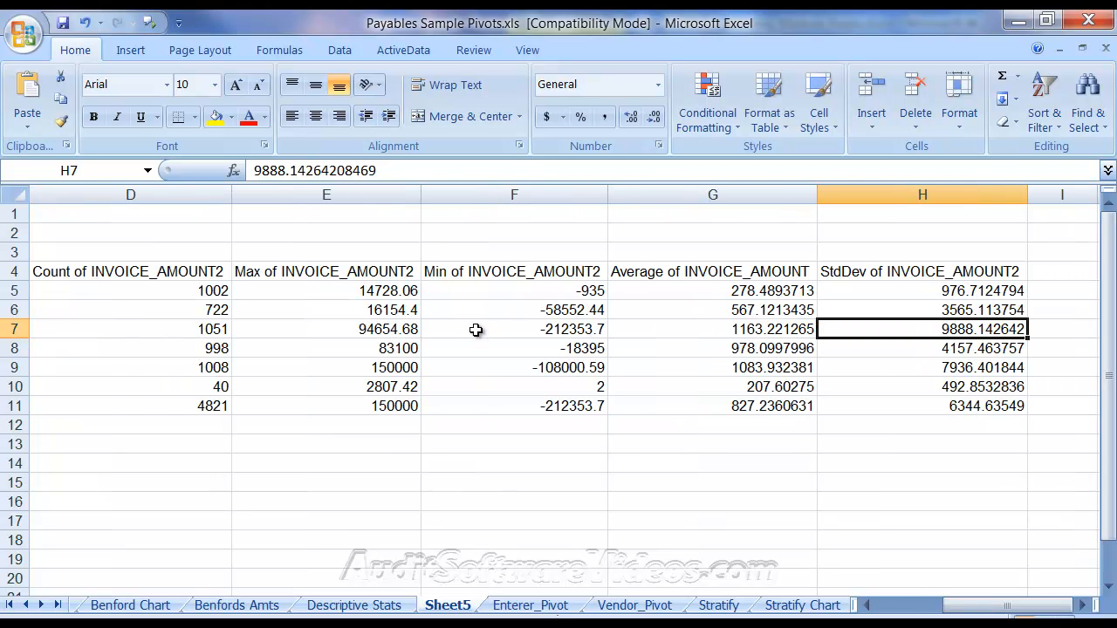
key("Up")
key("Up")
key("Right")
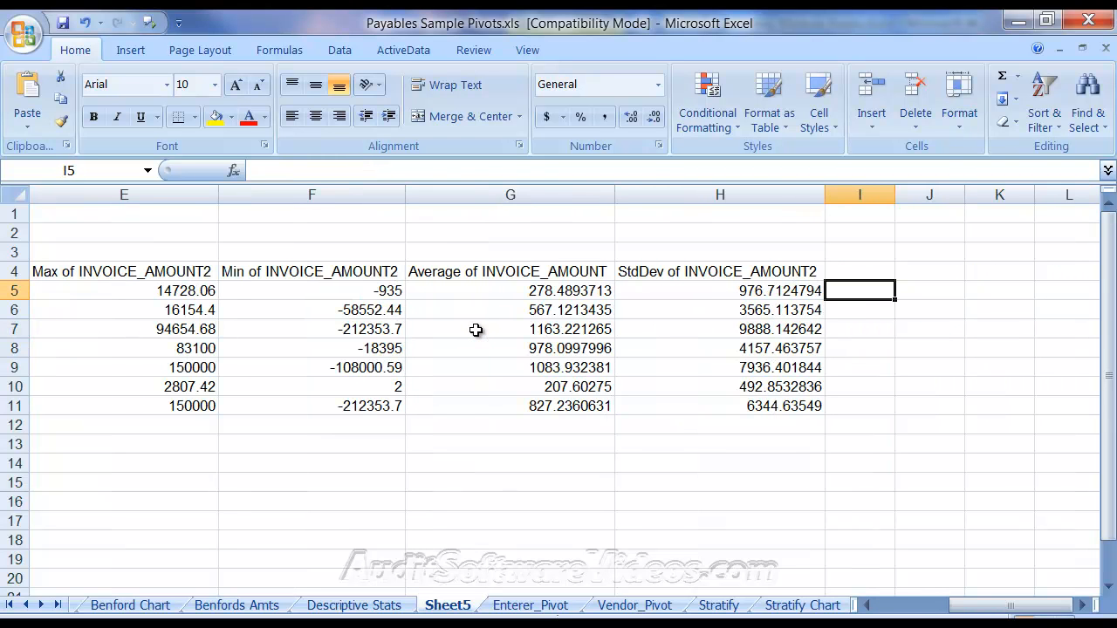
type("=")
key("Left")
key("Left")
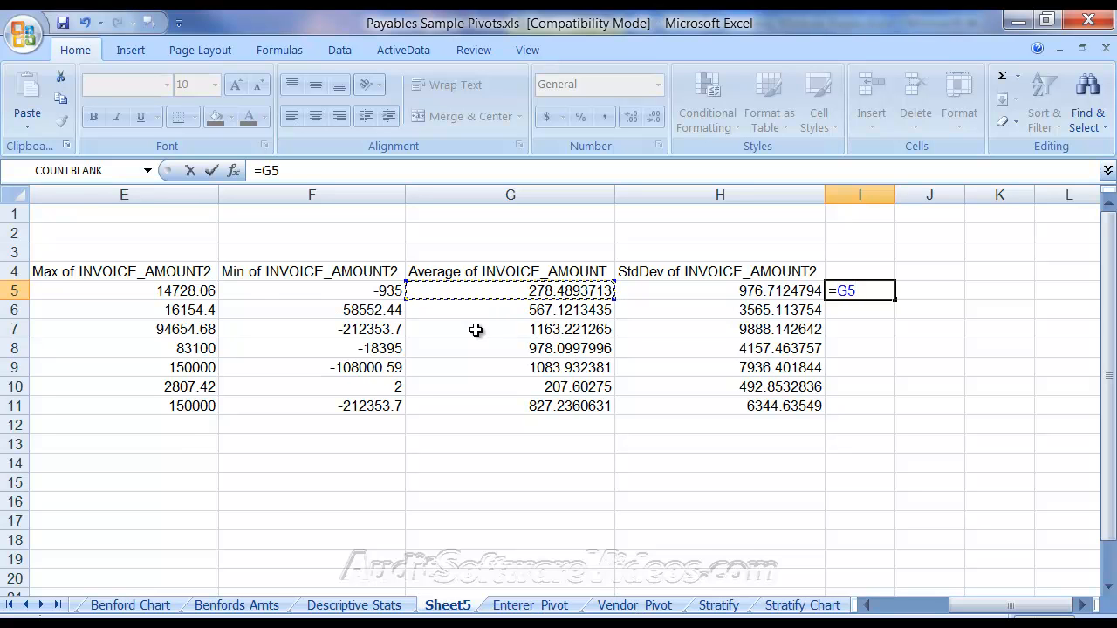
type("+")
key("Left")
key("Return")
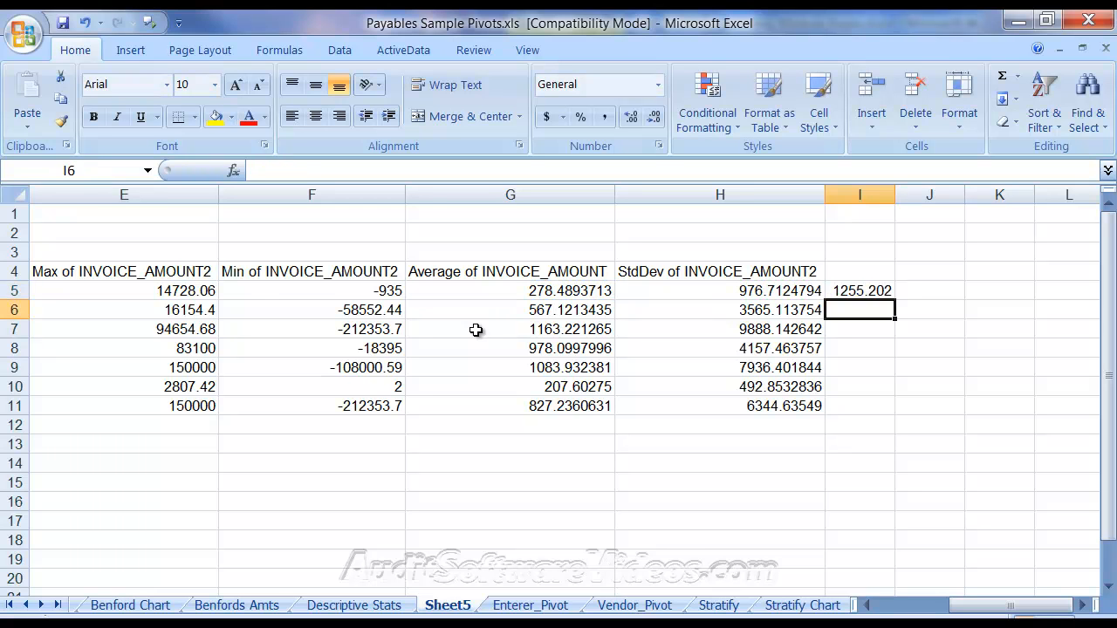
key("Up")
key("Right")
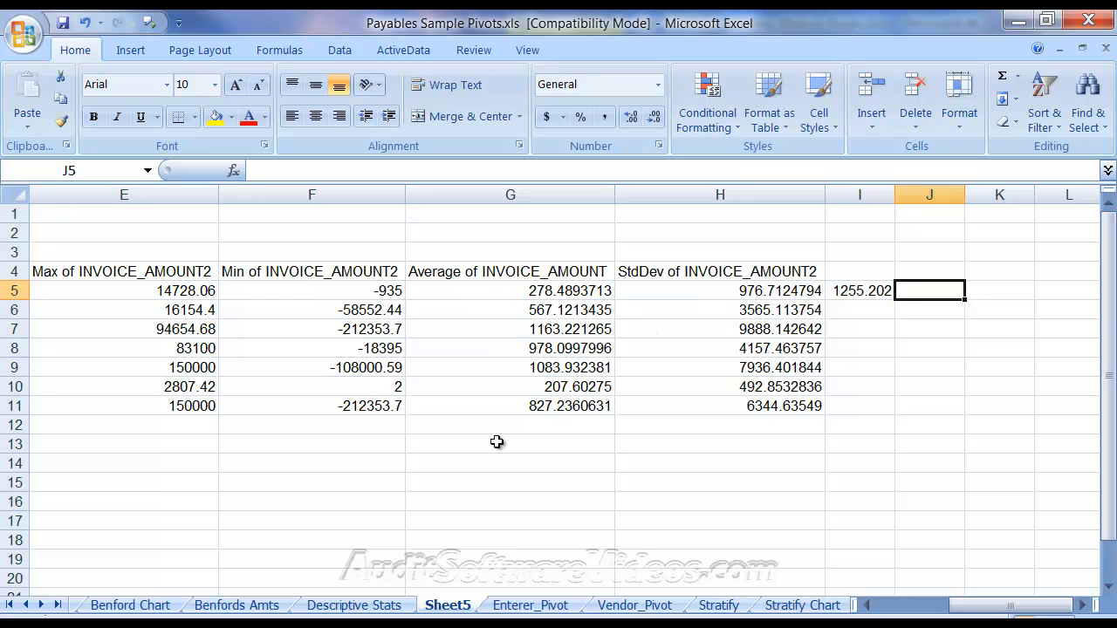
Step: Delete Sheet5, which holds the values-only copy of the PivotTable
left_click_drag(974, 613, 902, 614)
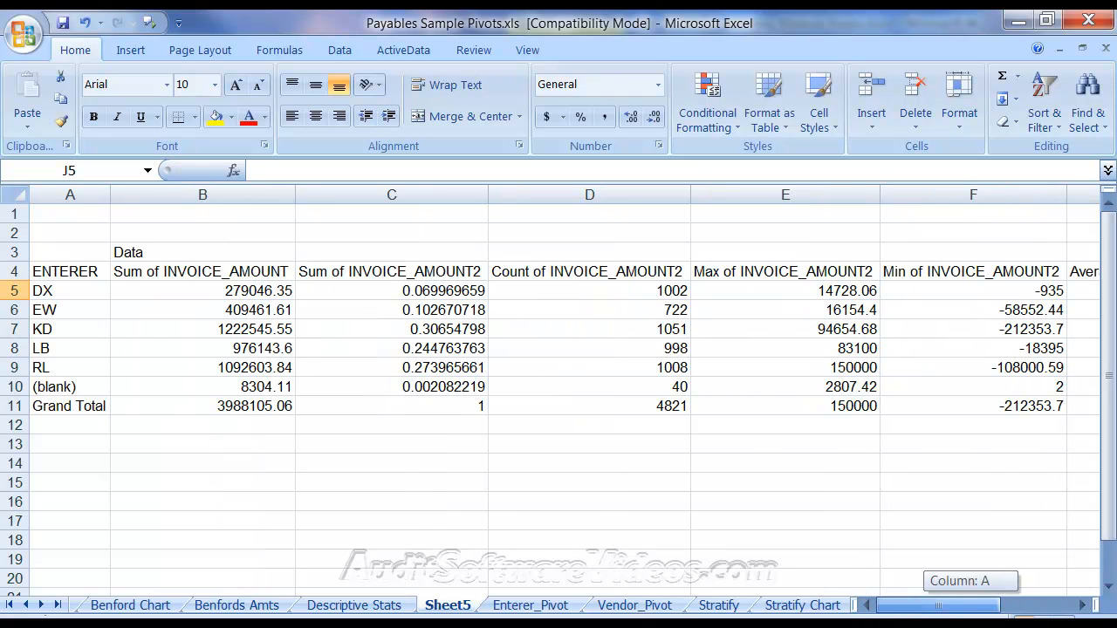
right_click(445, 604)
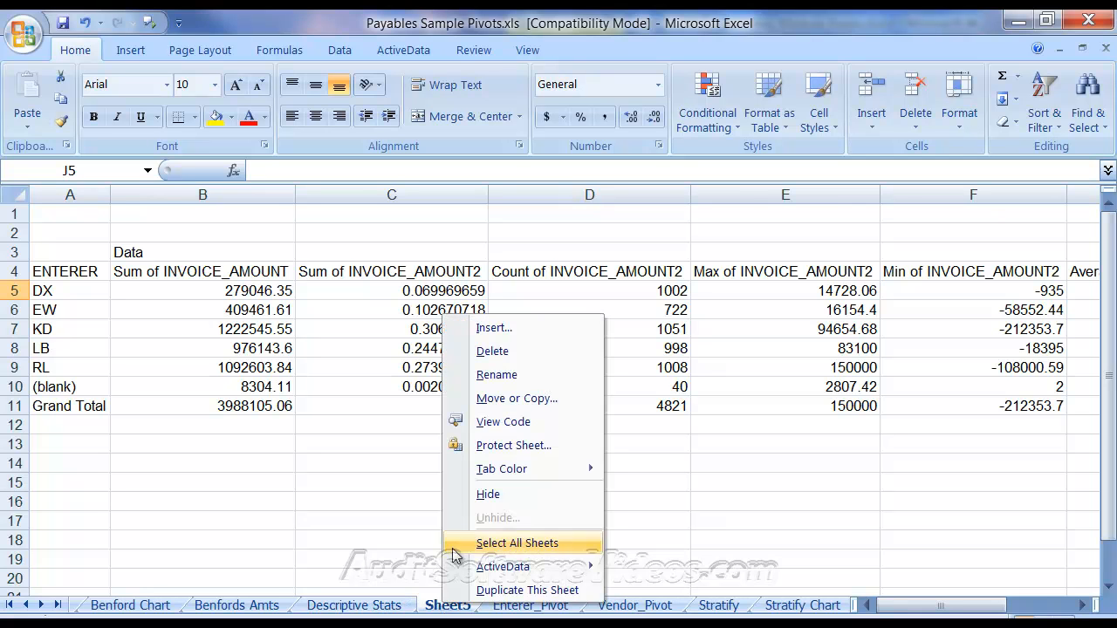
left_click(494, 352)
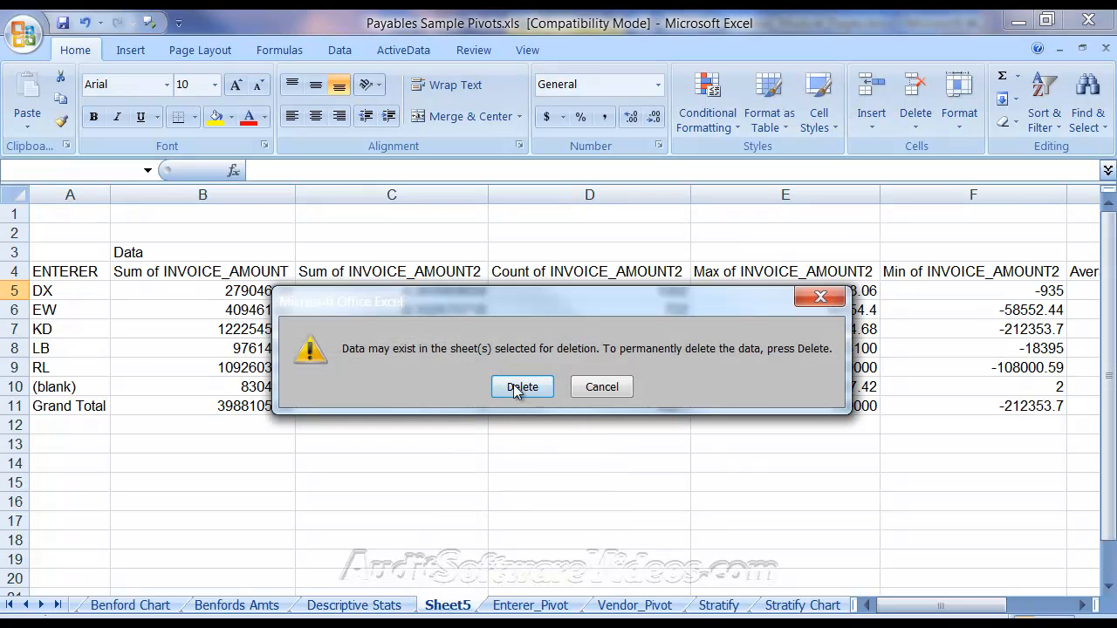
left_click(521, 387)
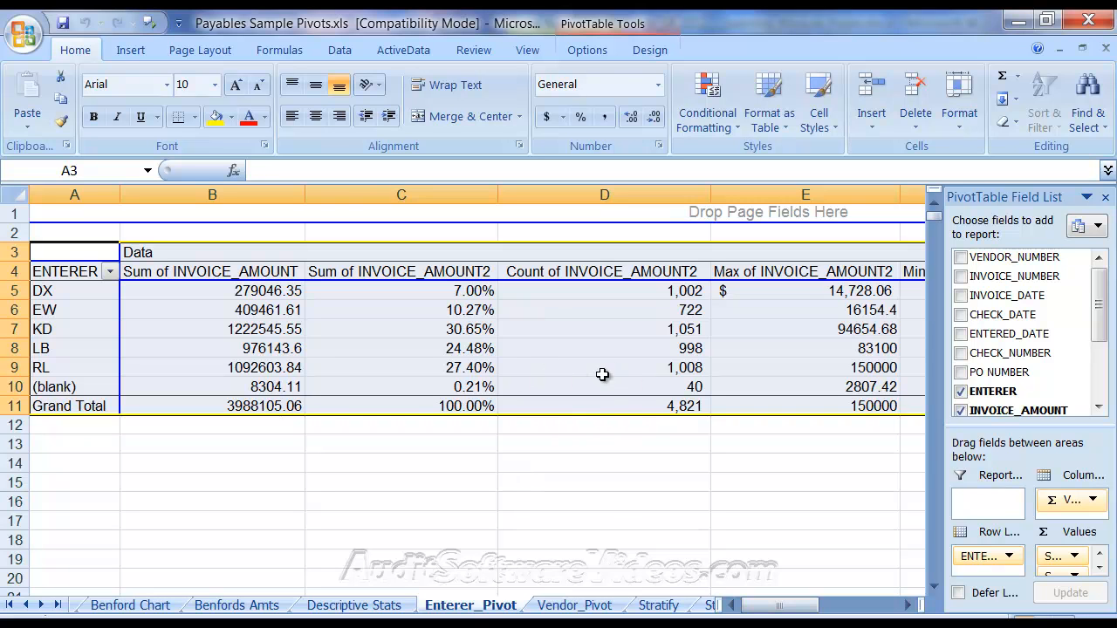
Step: Try a formula in E14 that references the maximum invoice amount of the (blank) enterer in the PivotTable
left_click(752, 463)
type("=")
key("Up")
key("Up")
key("Up")
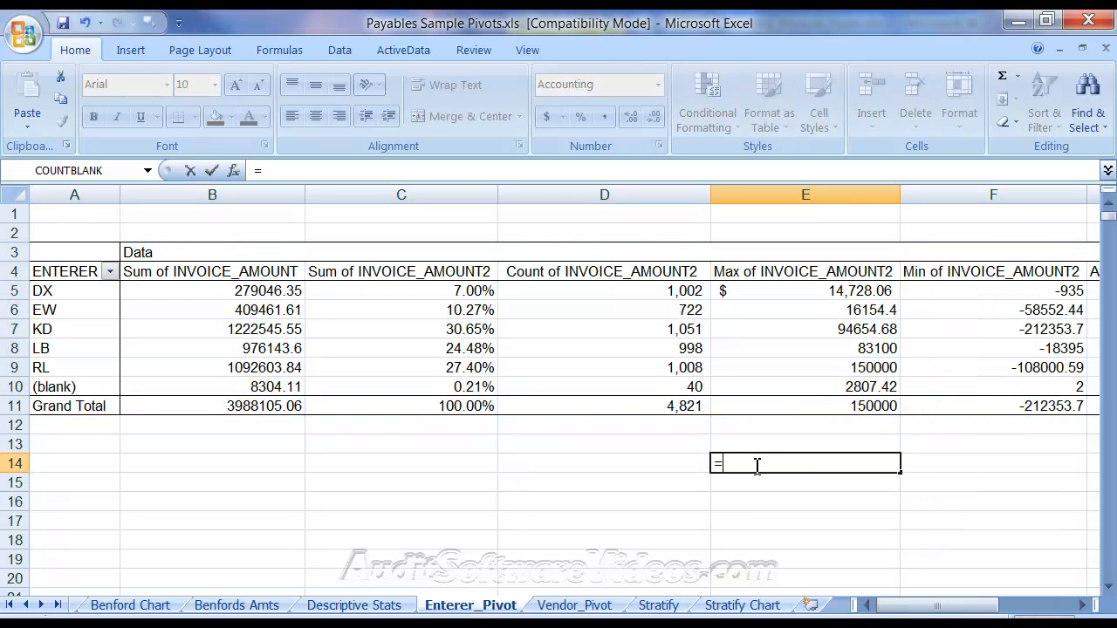
key("Up")
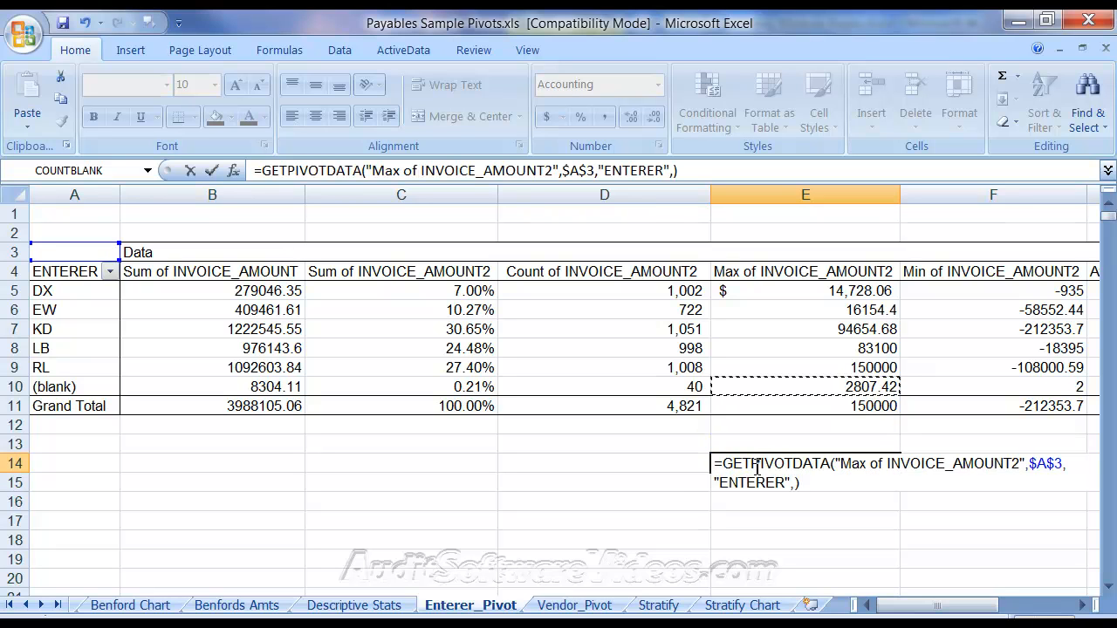
key("Escape")
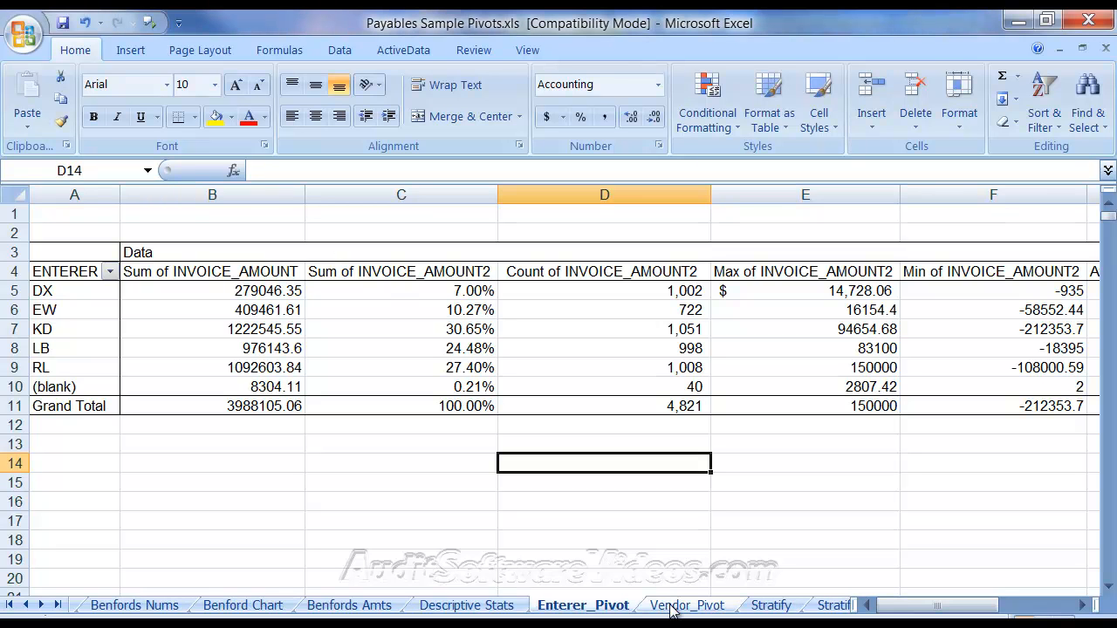
Step: Review the PivotTable by vendor number on the Vendor_Pivot sheet and return to the Enterer_Pivot sheet
left_click(672, 611)
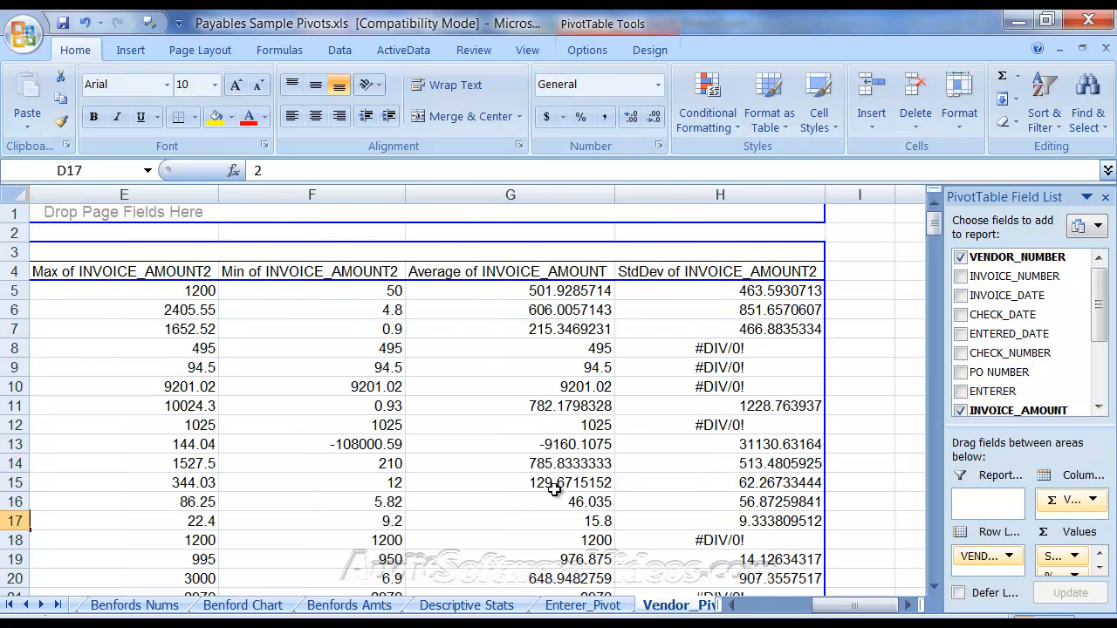
left_click_drag(825, 606, 786, 609)
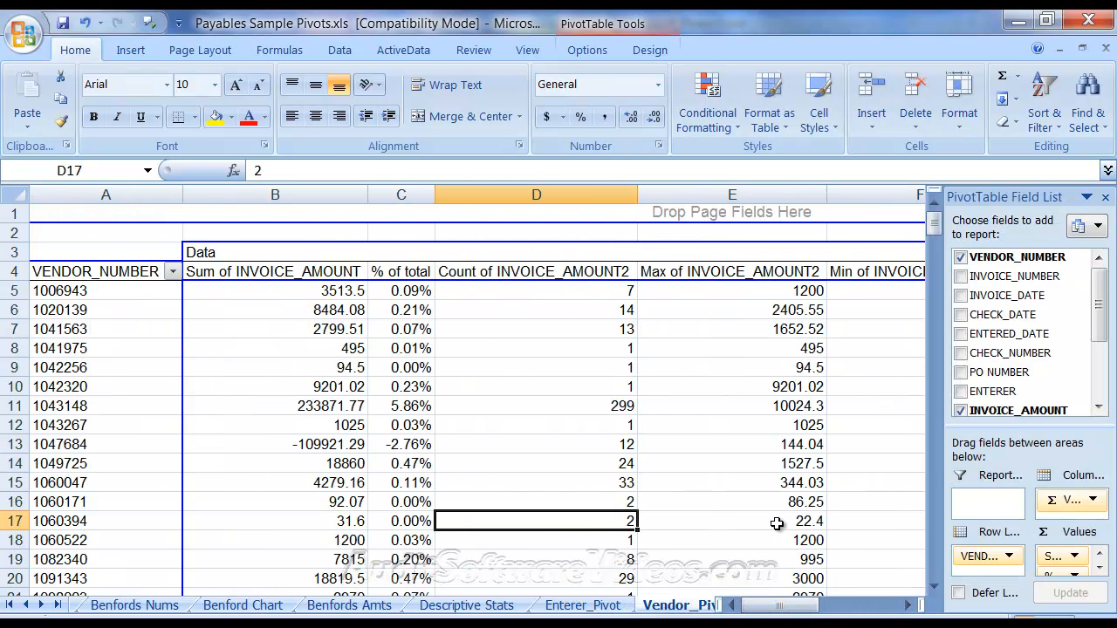
left_click(583, 606)
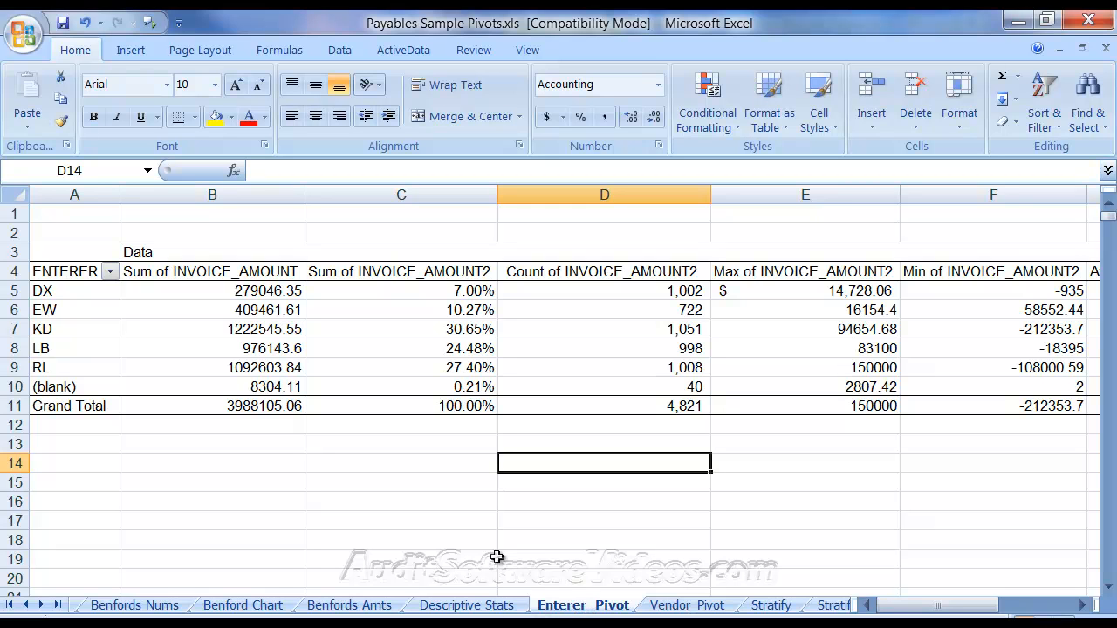
Step: Create a copy of the Enterer_Pivot sheet within the workbook and place it between Enterer_Pivot and Vendor_Pivot
right_click(591, 609)
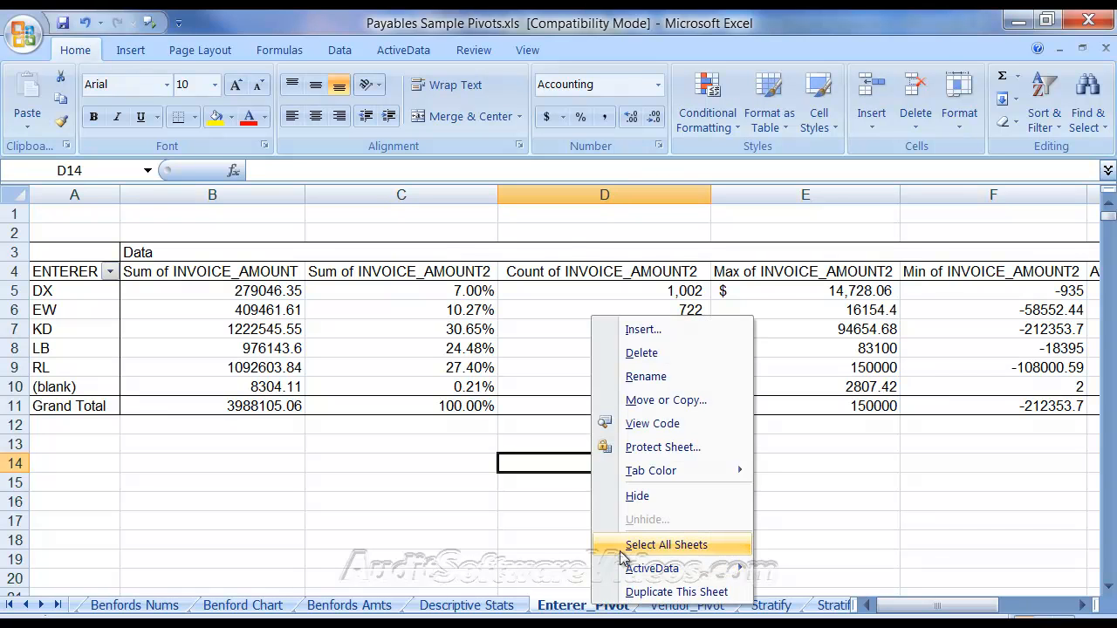
left_click(646, 399)
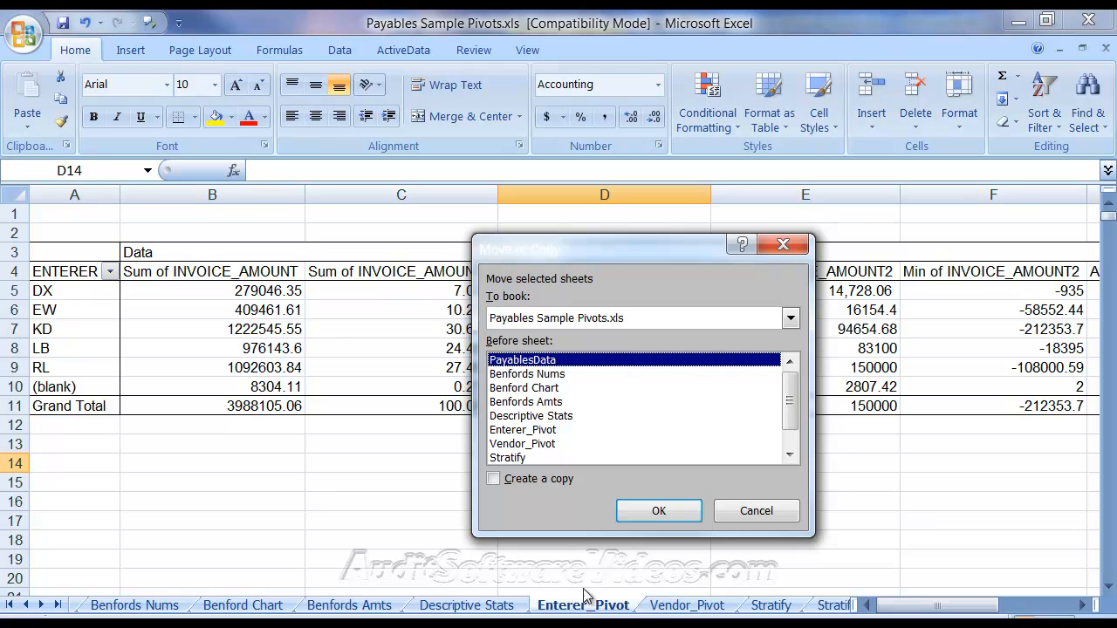
left_click(494, 479)
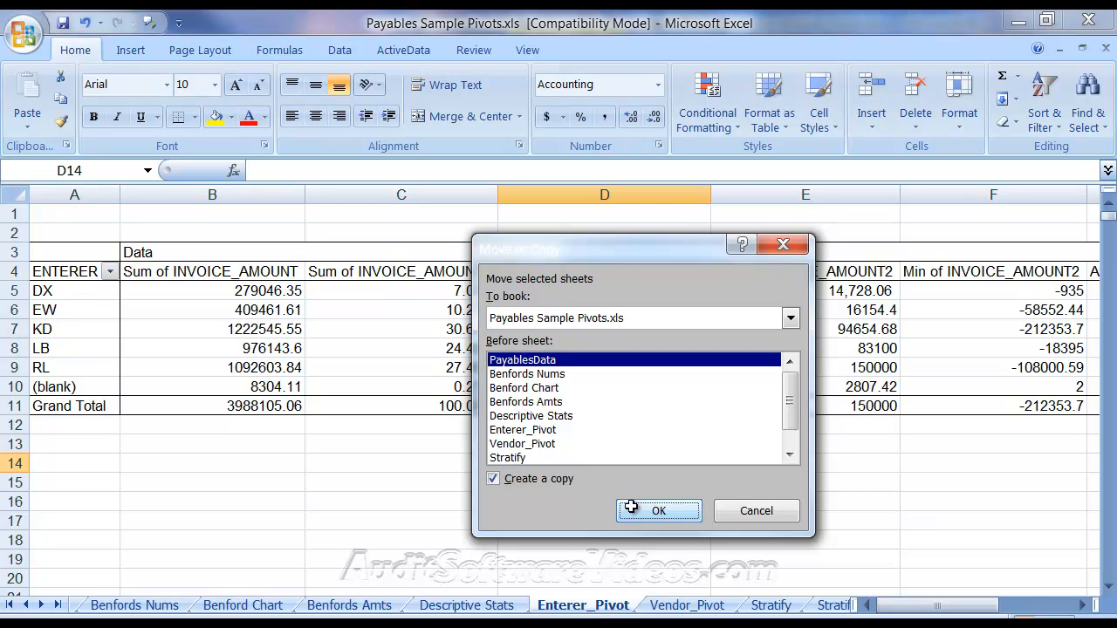
left_click(656, 512)
mouse_move(159, 611)
left_mouse_down()
mouse_move(856, 614)
mouse_move(548, 607)
left_mouse_up()
Step: Rename the copied Enterer_Pivot sheet to Vendor Pivot Test
right_click(502, 607)
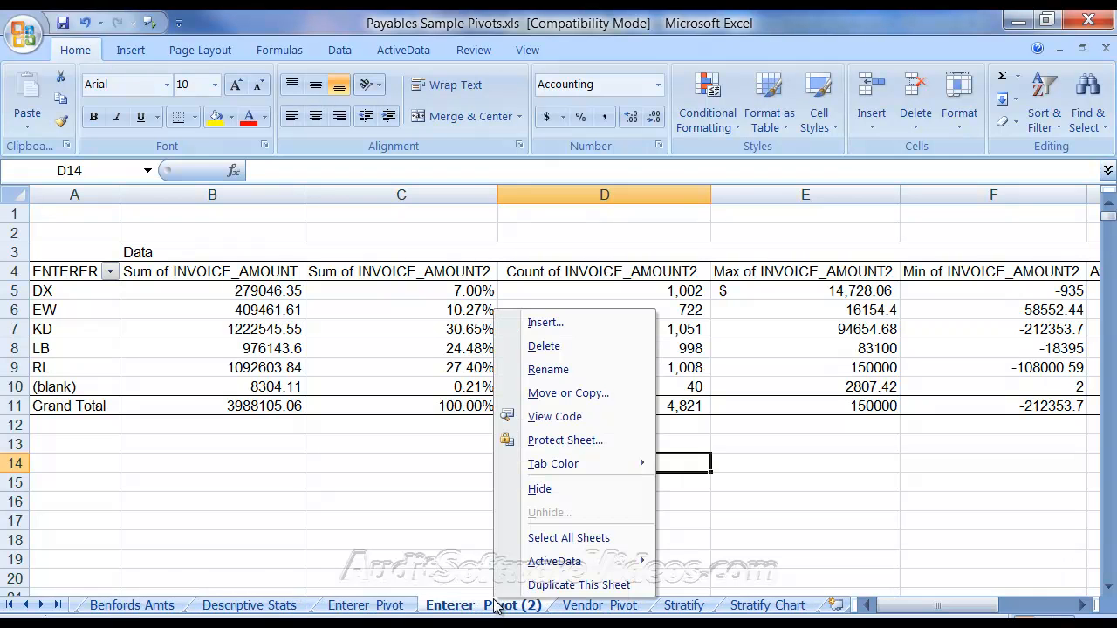
left_click(548, 369)
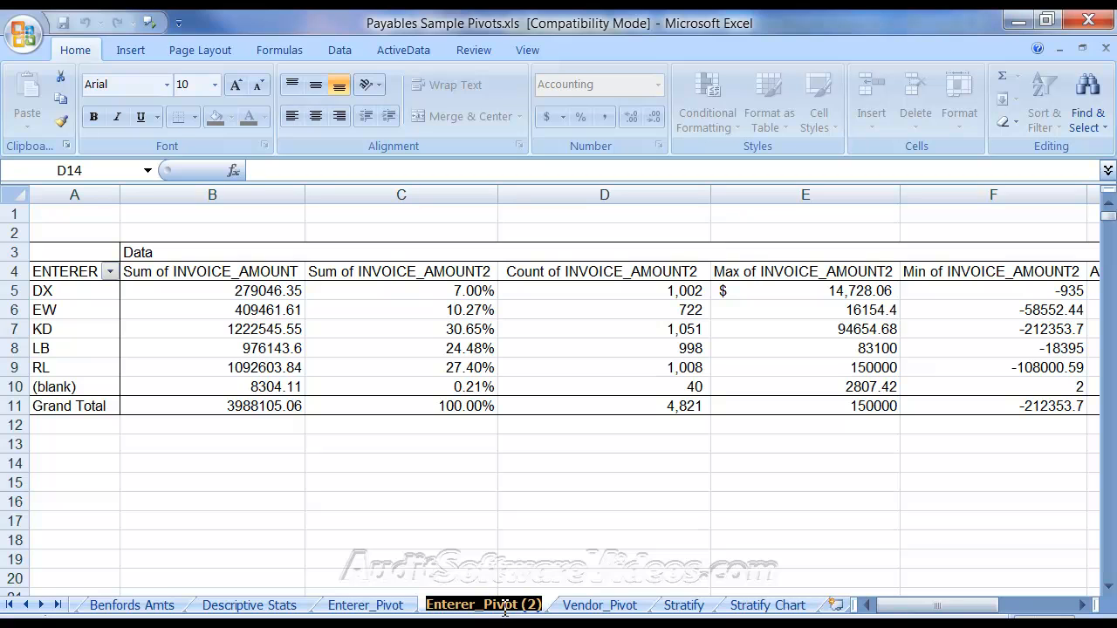
type("Vendor Pivot")
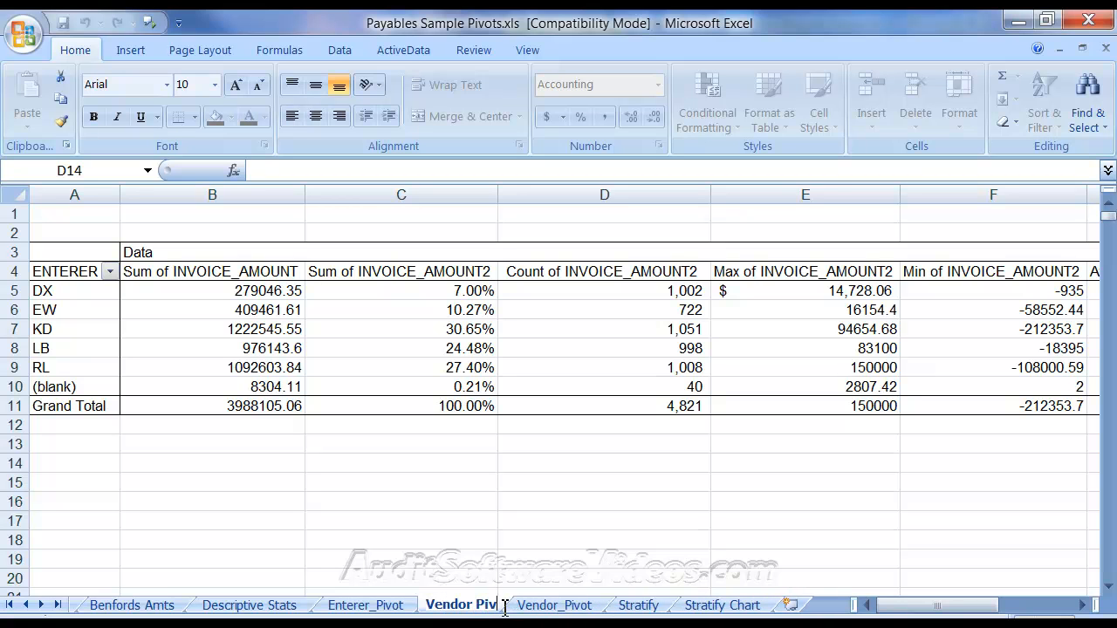
type(" Test")
key("Return")
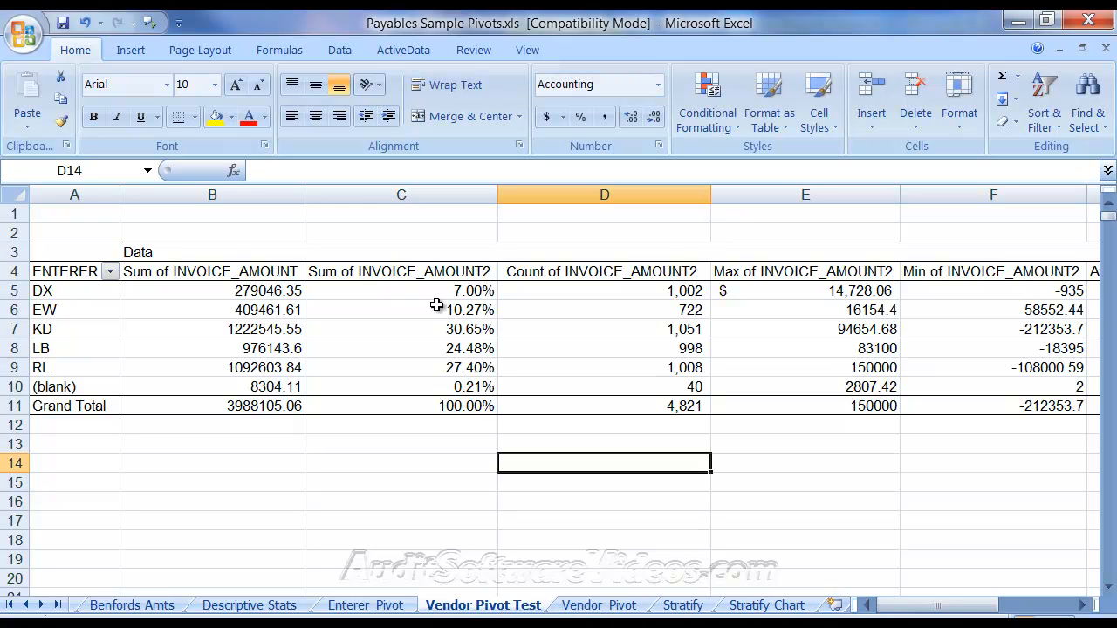
Step: Replace ENTERER with VENDOR_NUMBER as the row field of the PivotTable on the Vendor Pivot Test sheet
left_click(367, 305)
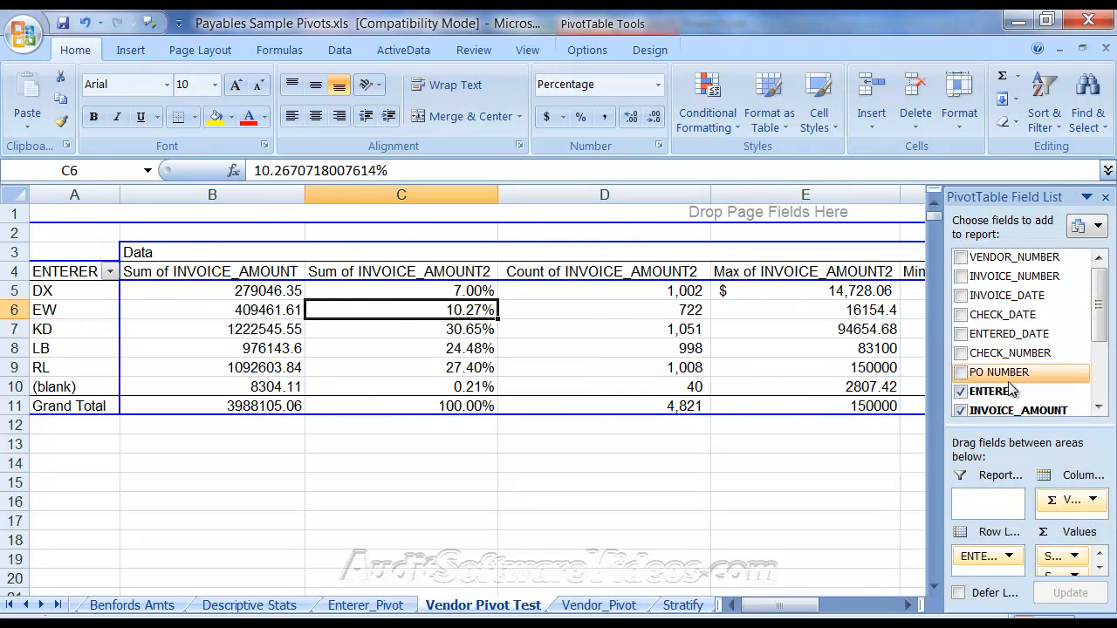
mouse_move(1099, 332)
left_mouse_down()
mouse_move(1100, 375)
mouse_move(1100, 323)
left_mouse_up()
left_click(961, 257)
left_click_drag(992, 572, 1006, 321)
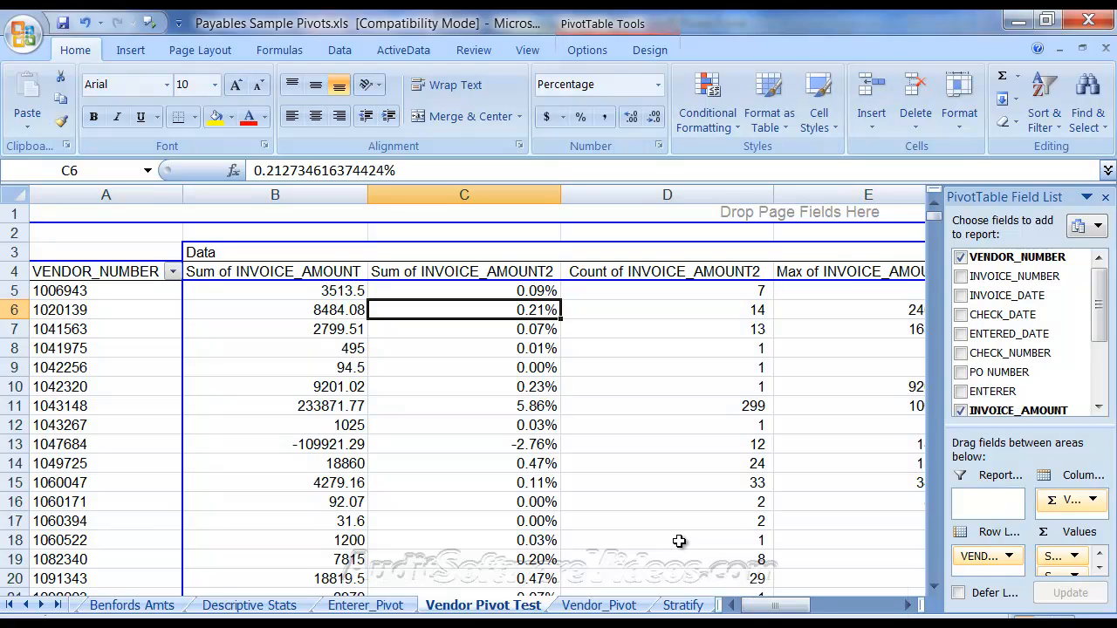
Step: Replace VENDOR_NUMBER with Day of Week as the row field of the test PivotTable
left_click_drag(1102, 324, 1103, 390)
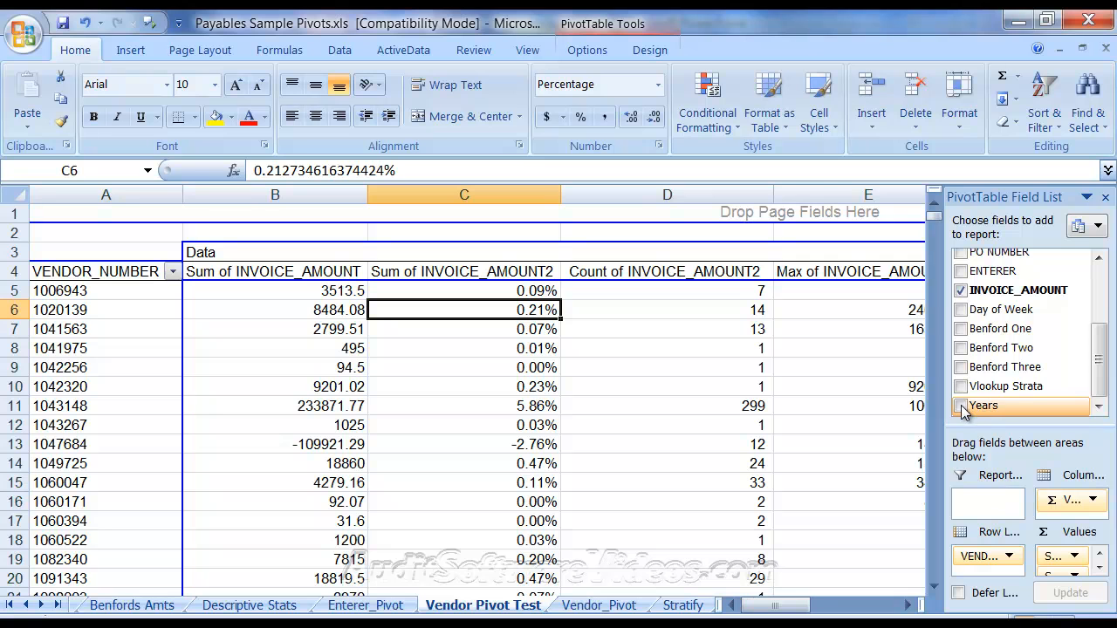
left_click(960, 310)
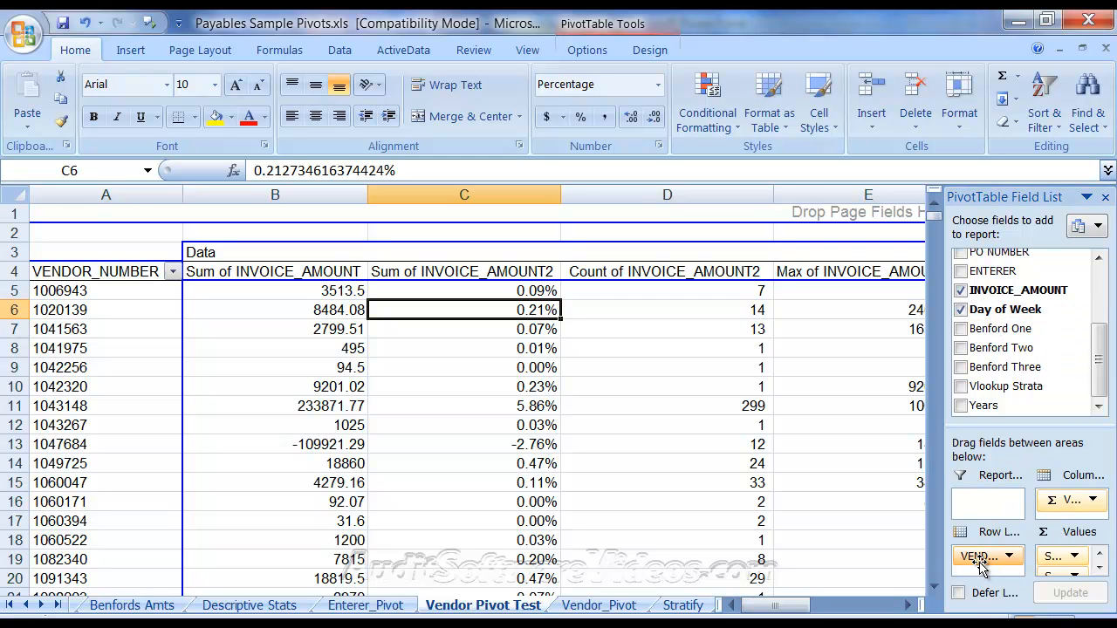
mouse_move(993, 309)
left_mouse_down()
mouse_move(979, 583)
mouse_move(965, 570)
mouse_move(988, 320)
left_mouse_up()
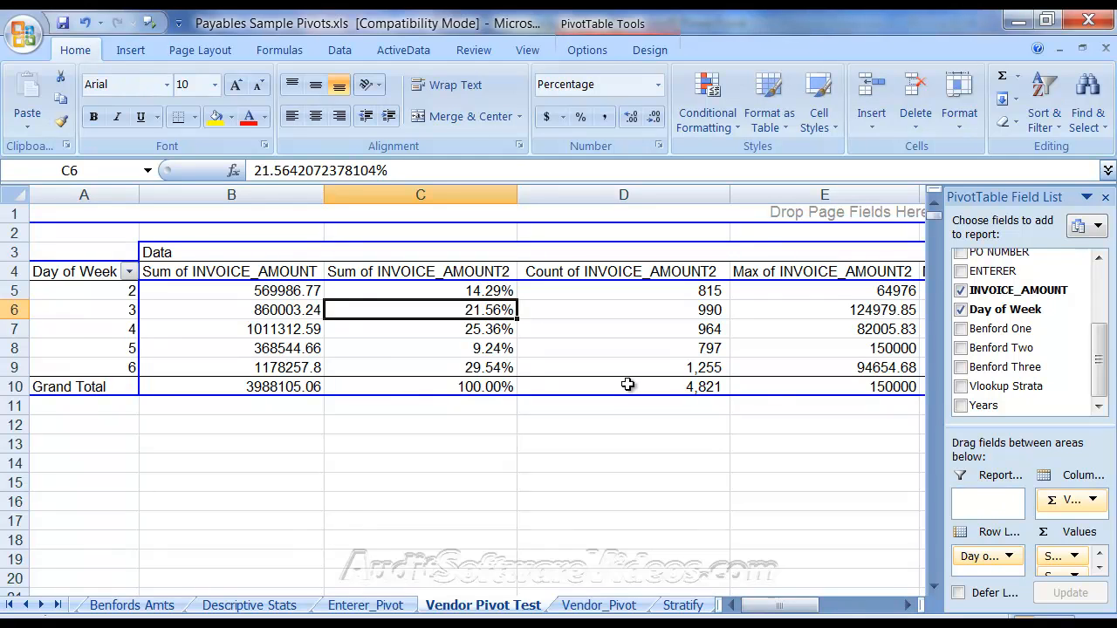
left_click_drag(1098, 382, 1111, 311)
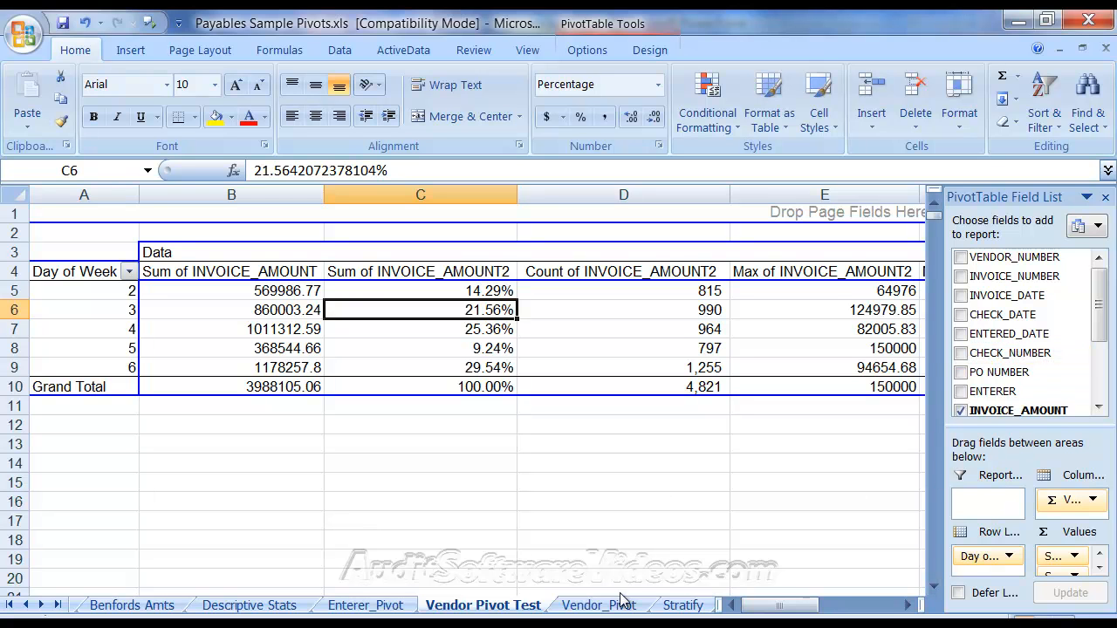
Step: Delete the Vendor Pivot Test sheet from the workbook
right_click(456, 607)
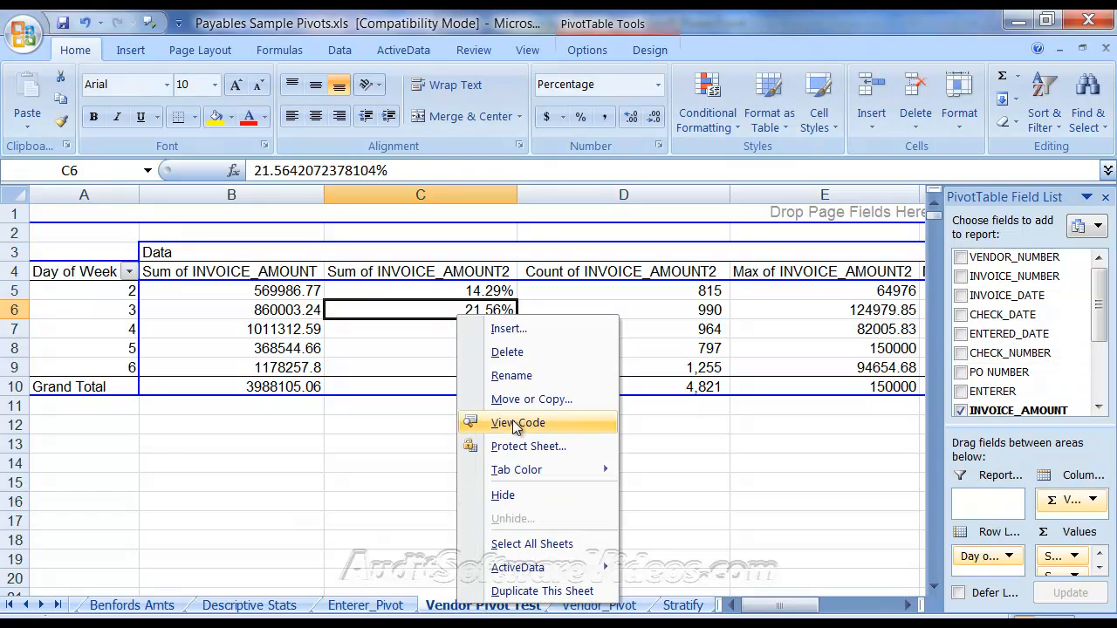
left_click(507, 352)
left_click(526, 388)
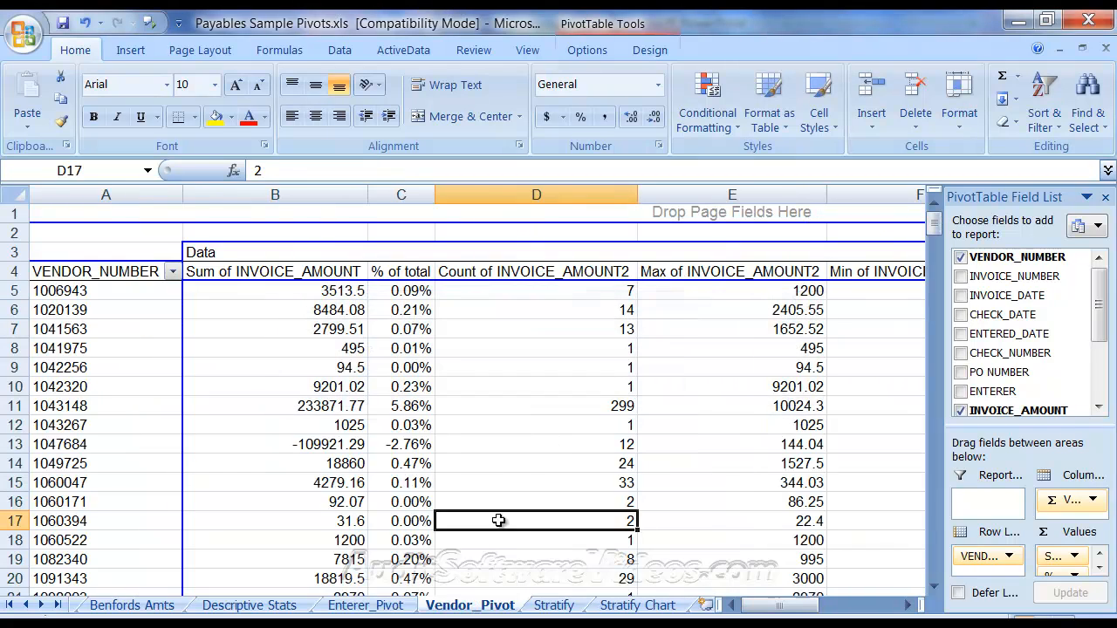
Step: Revisit the Enterer_Pivot and Vendor_Pivot sheets and examine the Strata Vlookup table on the PayablesData sheet
left_click(365, 605)
left_click(495, 610)
left_click(11, 605)
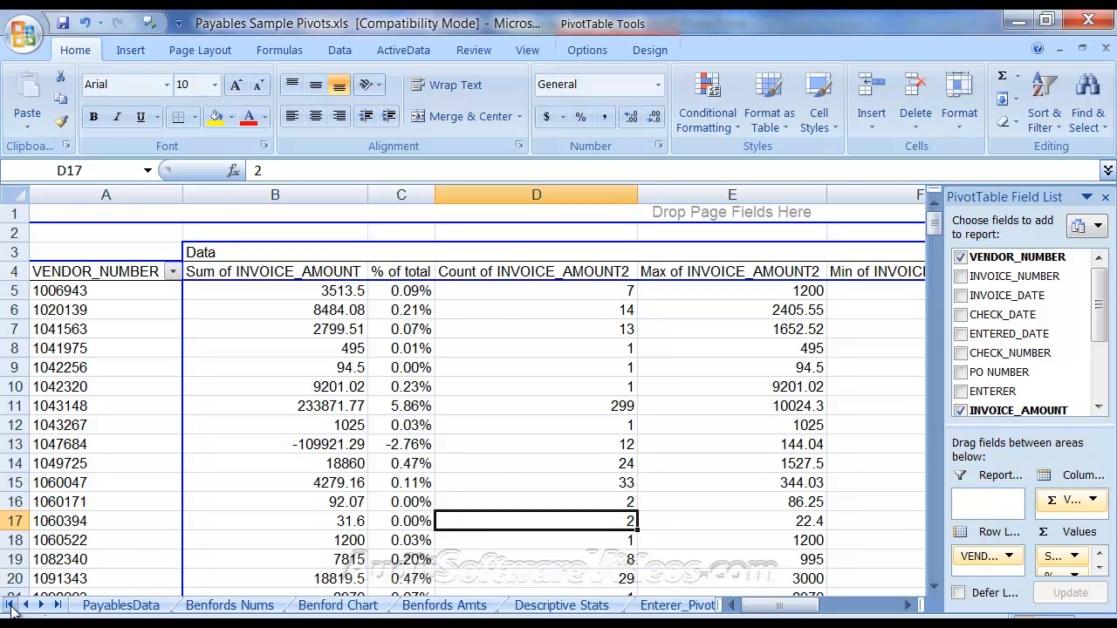
left_click(131, 607)
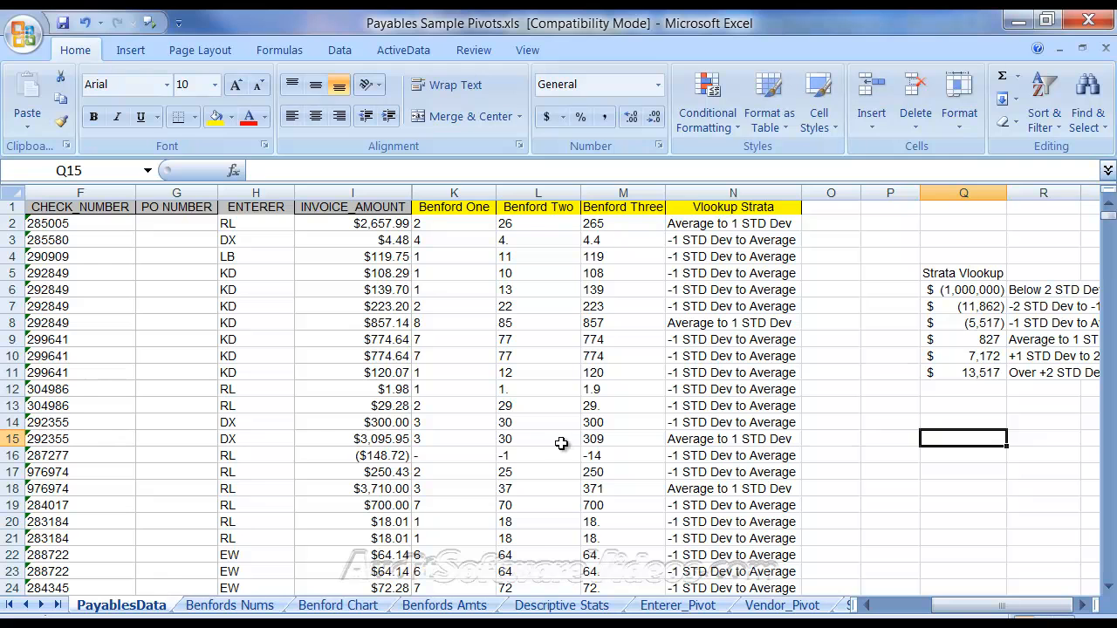
left_click(838, 450)
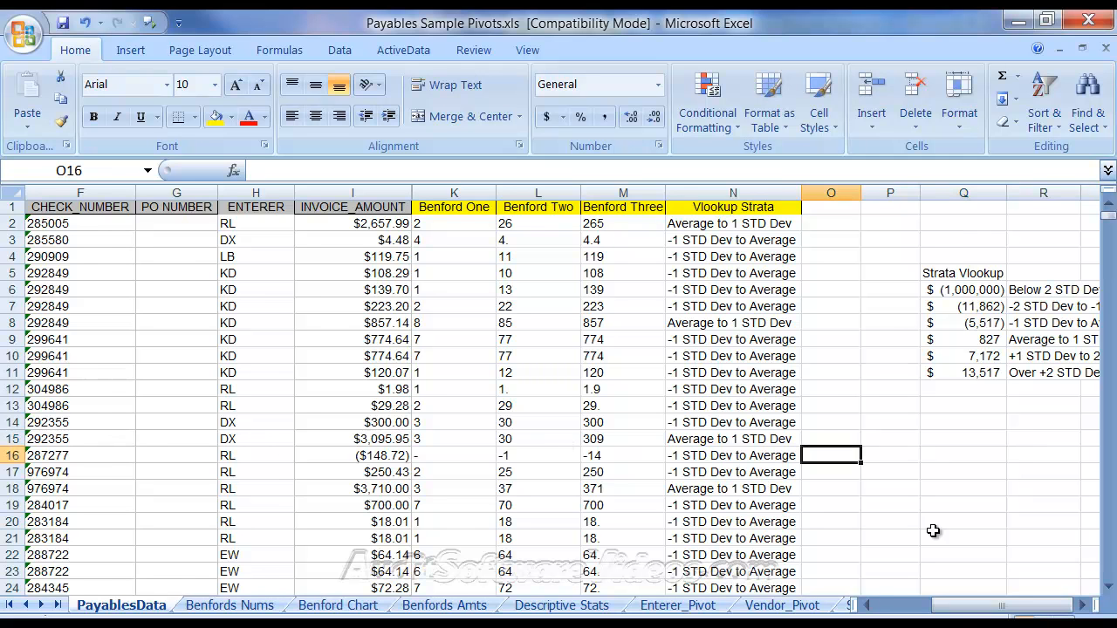
left_click(1081, 605)
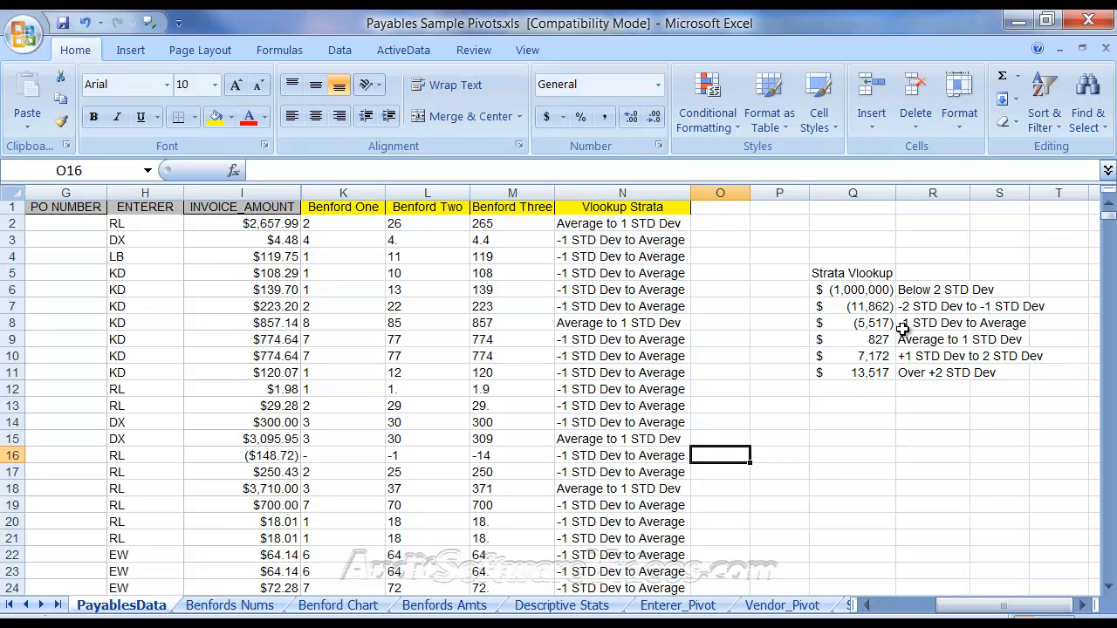
Step: Examine the function arguments of the VLOOKUP formula in N2, trying Q6 as the lookup value without keeping it
left_click(611, 225)
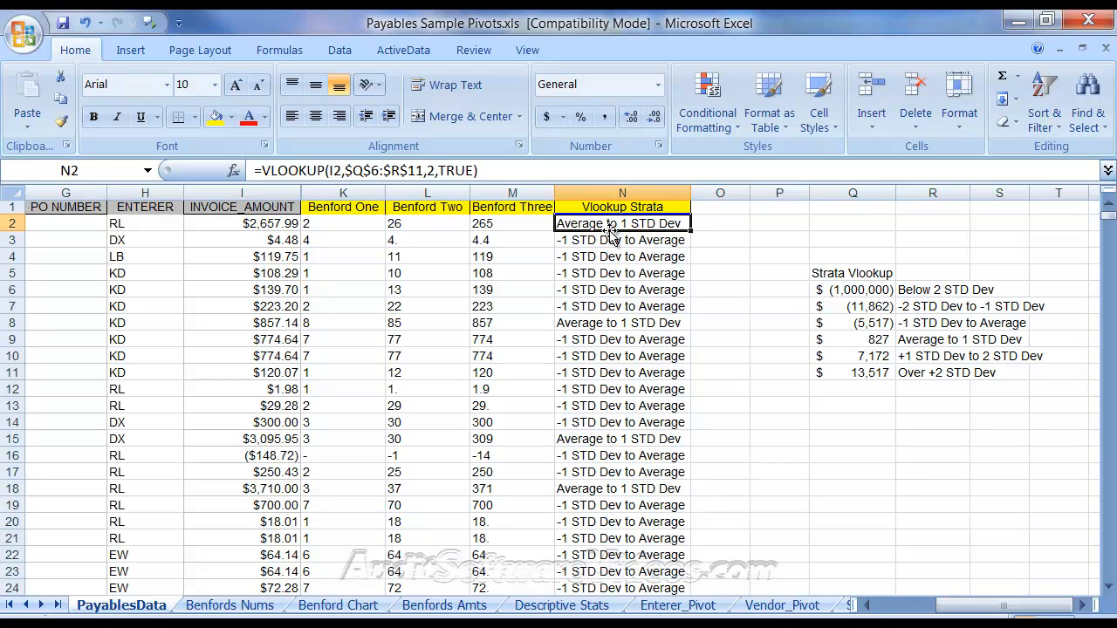
left_click_drag(521, 174, 266, 172)
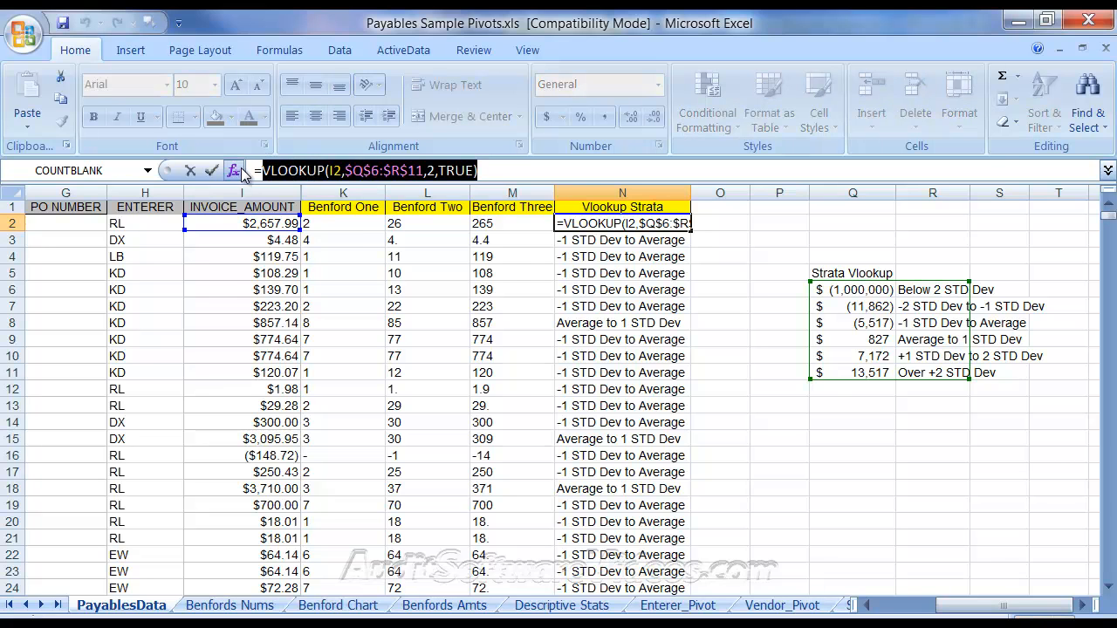
left_click(233, 170)
left_click_drag(533, 164, 168, 295)
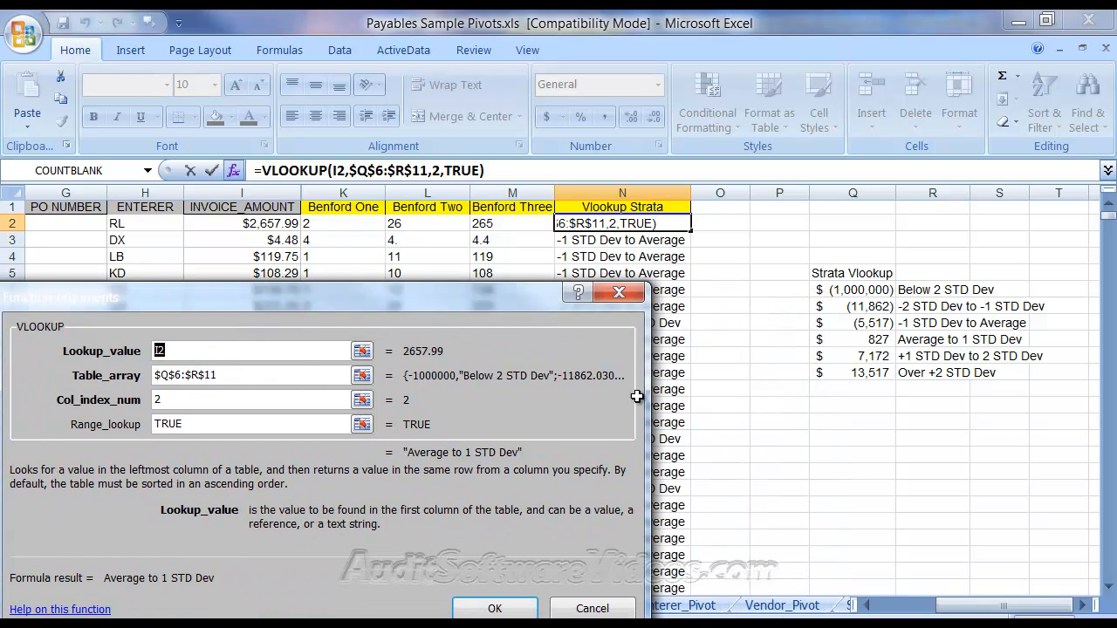
left_click_drag(470, 303, 545, 292)
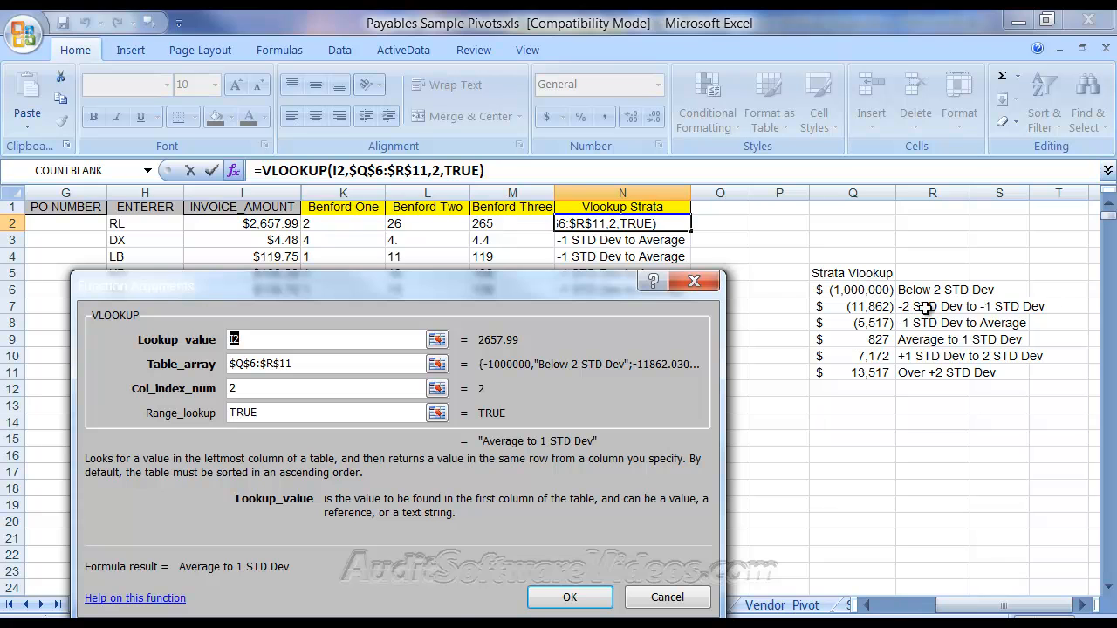
left_click(864, 291)
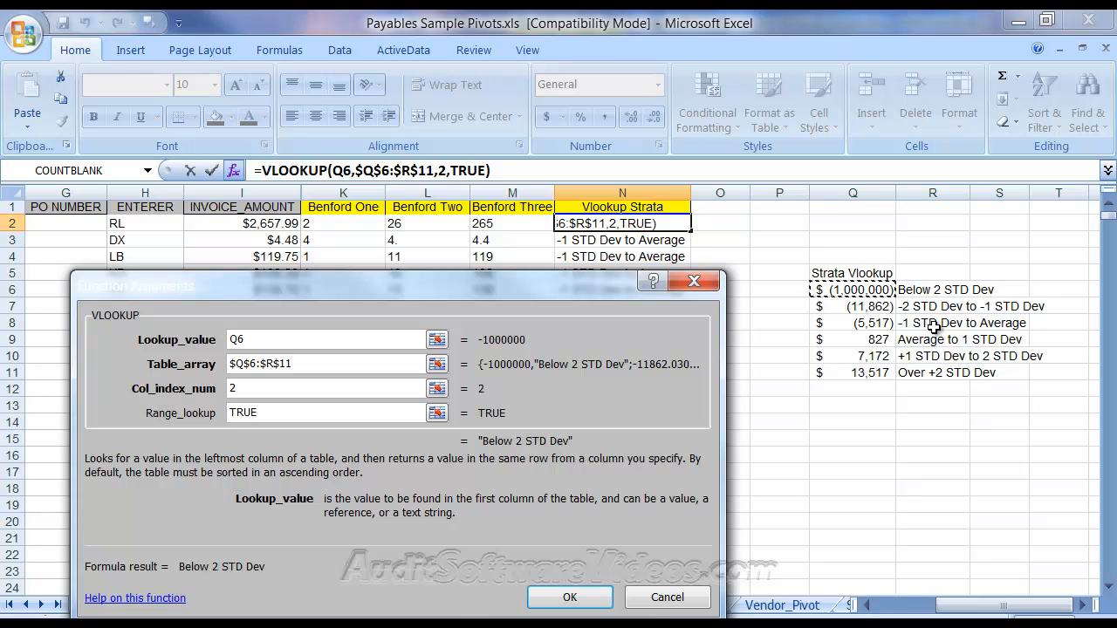
left_click(667, 598)
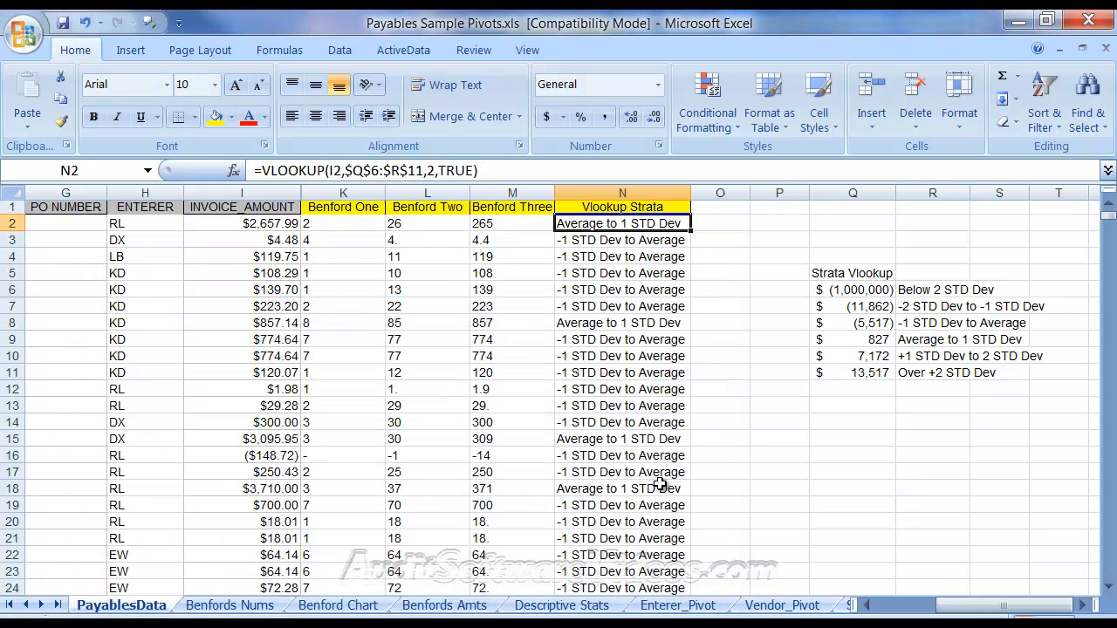
Step: Review the VLOOKUP function arguments in N2, trying Q6:R11 and then I2 as the lookup value, and close without saving changes
left_click(234, 170)
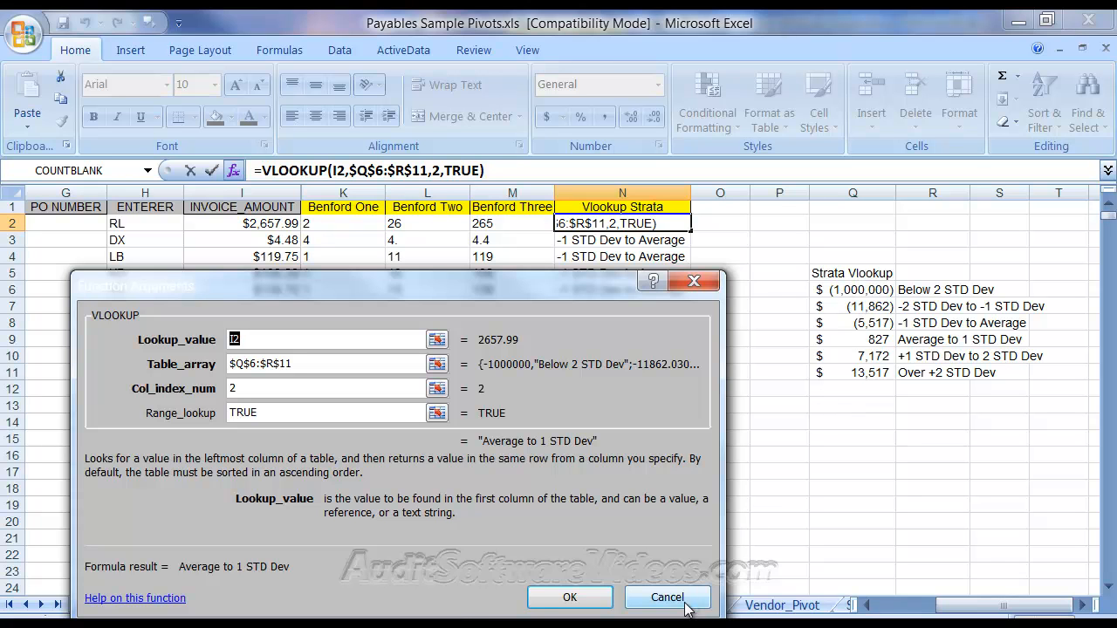
left_click_drag(494, 270, 506, 186)
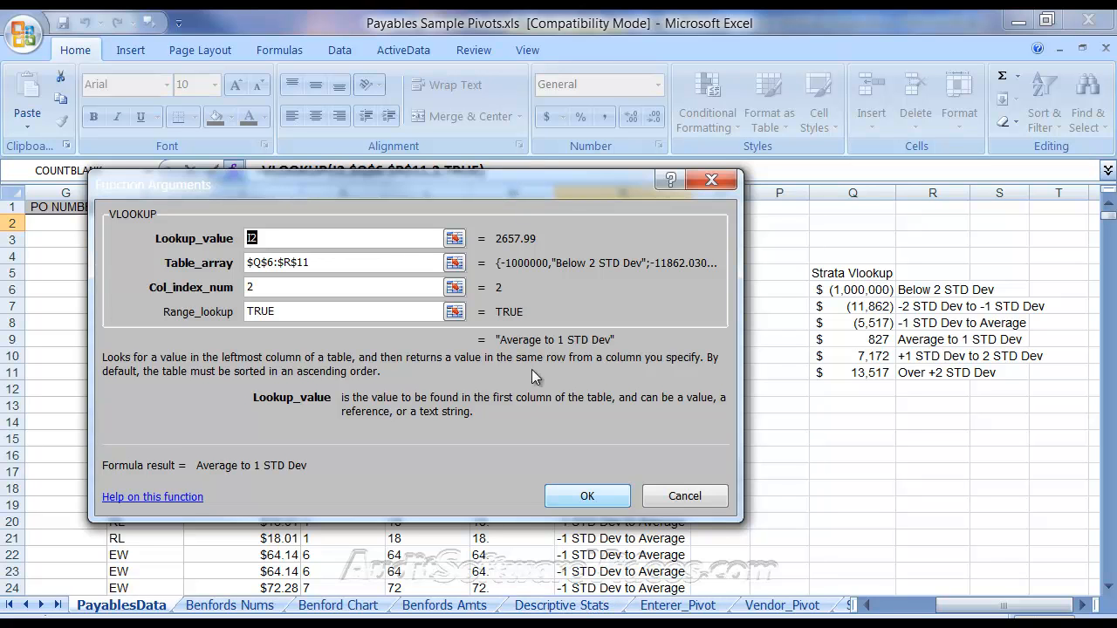
left_click_drag(530, 186, 505, 269)
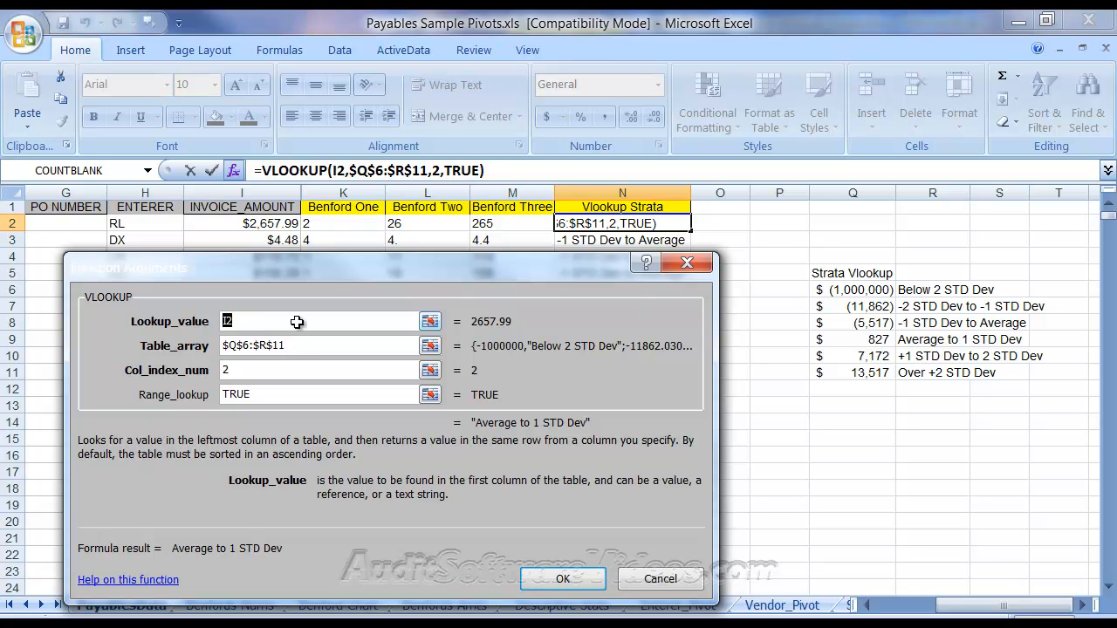
left_click_drag(825, 288, 968, 373)
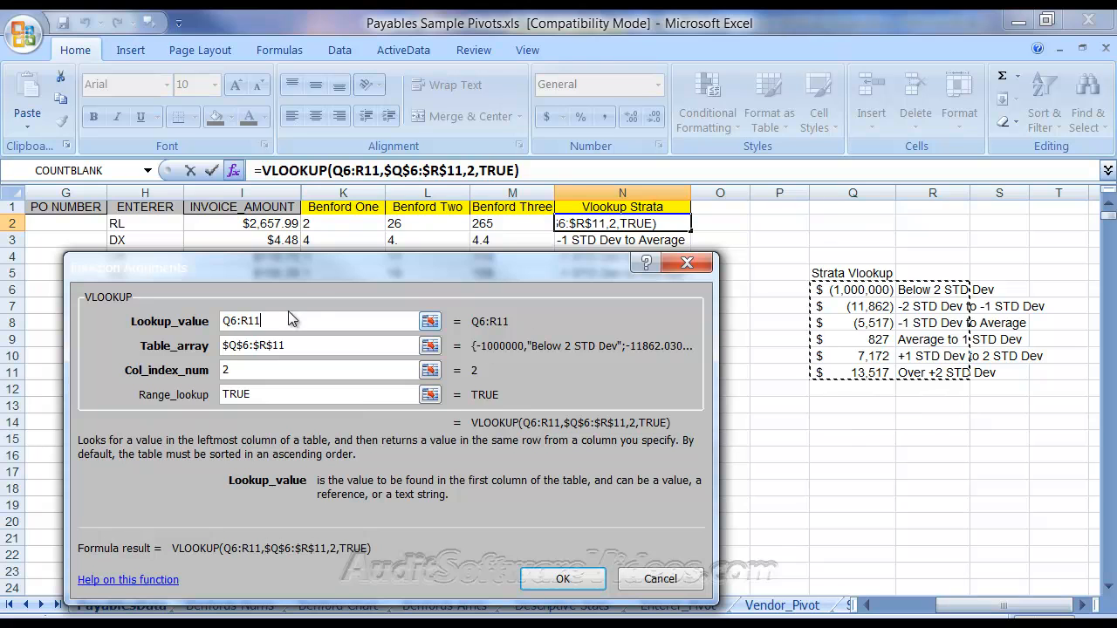
left_click(252, 223)
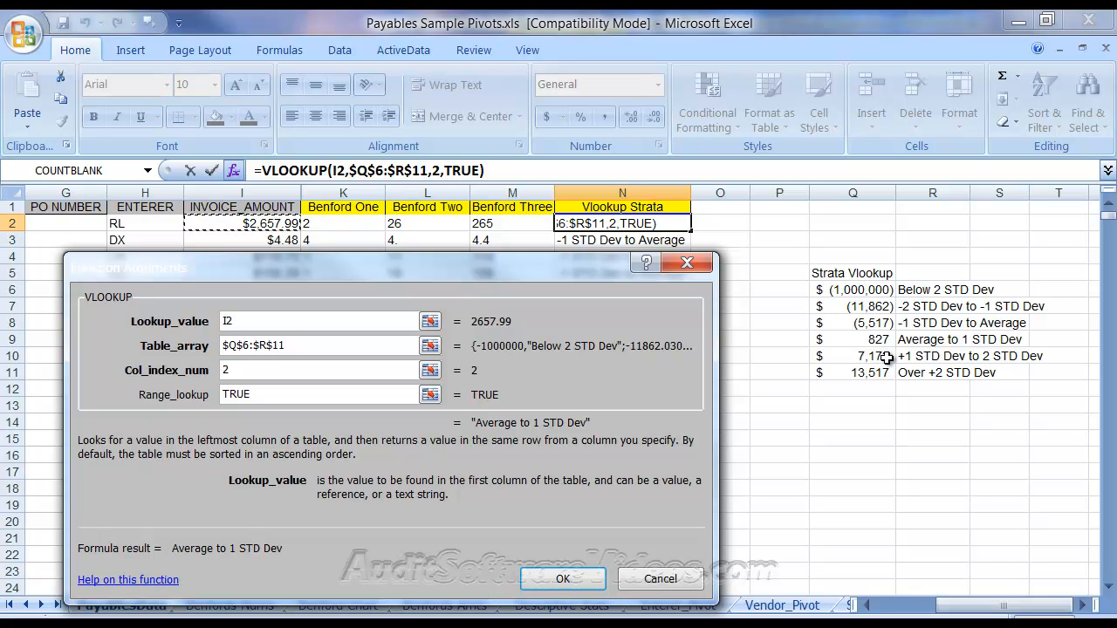
left_click(660, 580)
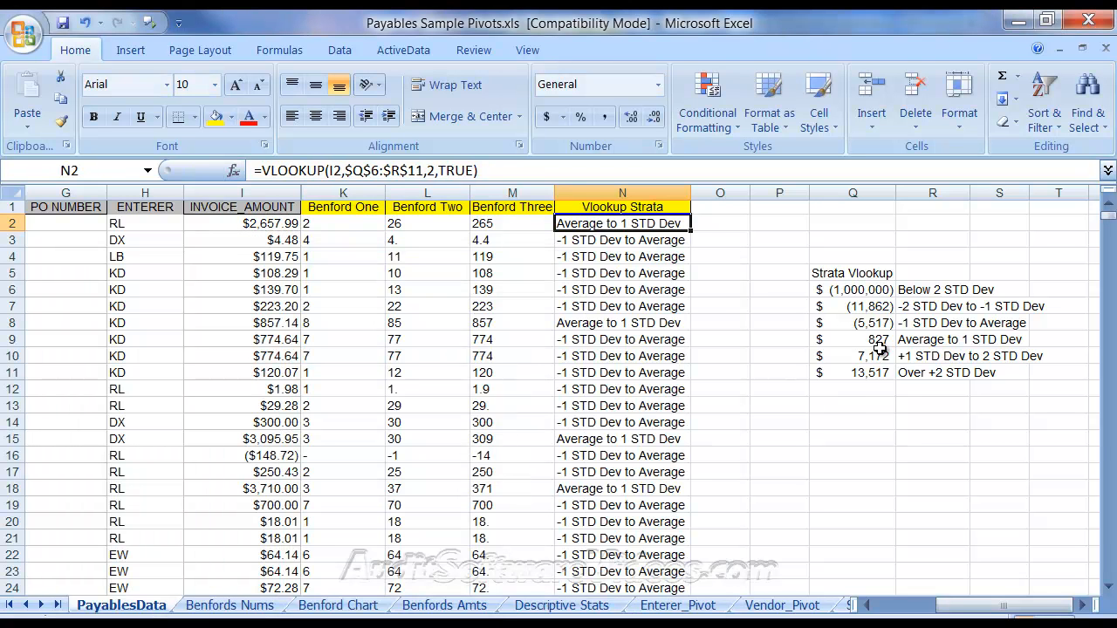
Step: Examine the thresholds and strata labels of the Strata Vlookup table in Q6:R11, especially the average and upper standard deviation rows
left_click_drag(877, 342, 877, 355)
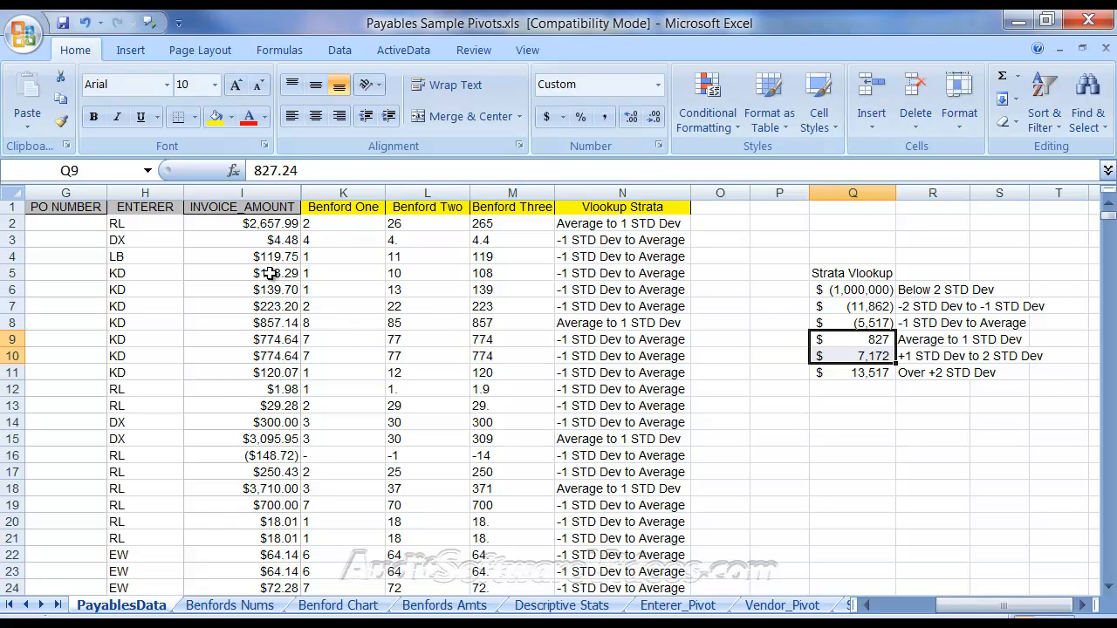
left_click(892, 404)
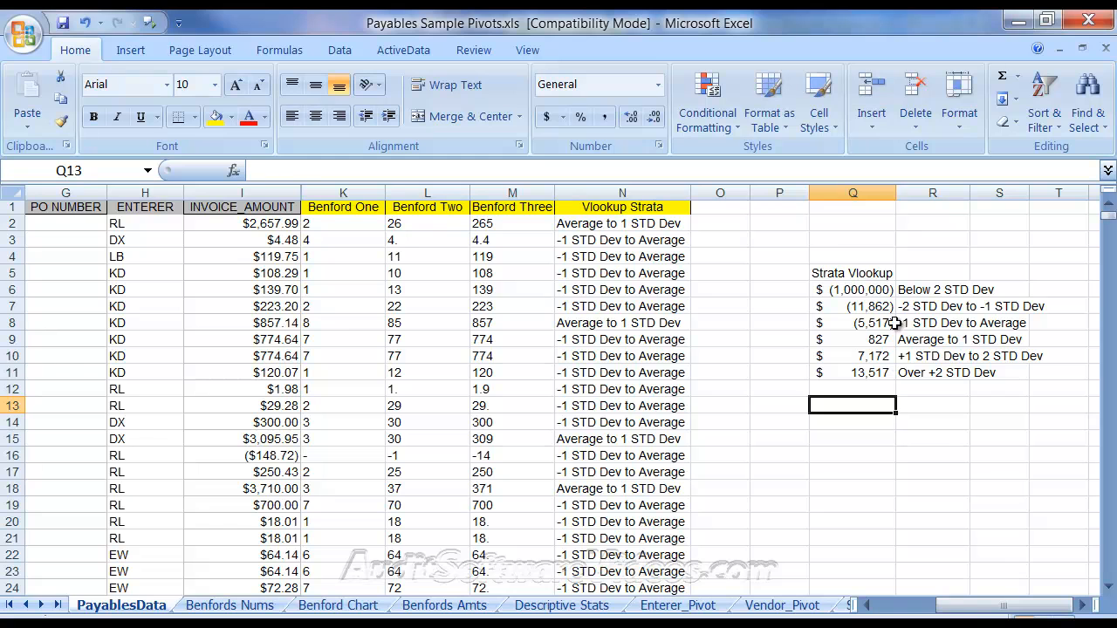
left_click_drag(867, 294, 869, 377)
left_click_drag(870, 293, 860, 373)
left_click_drag(870, 289, 921, 376)
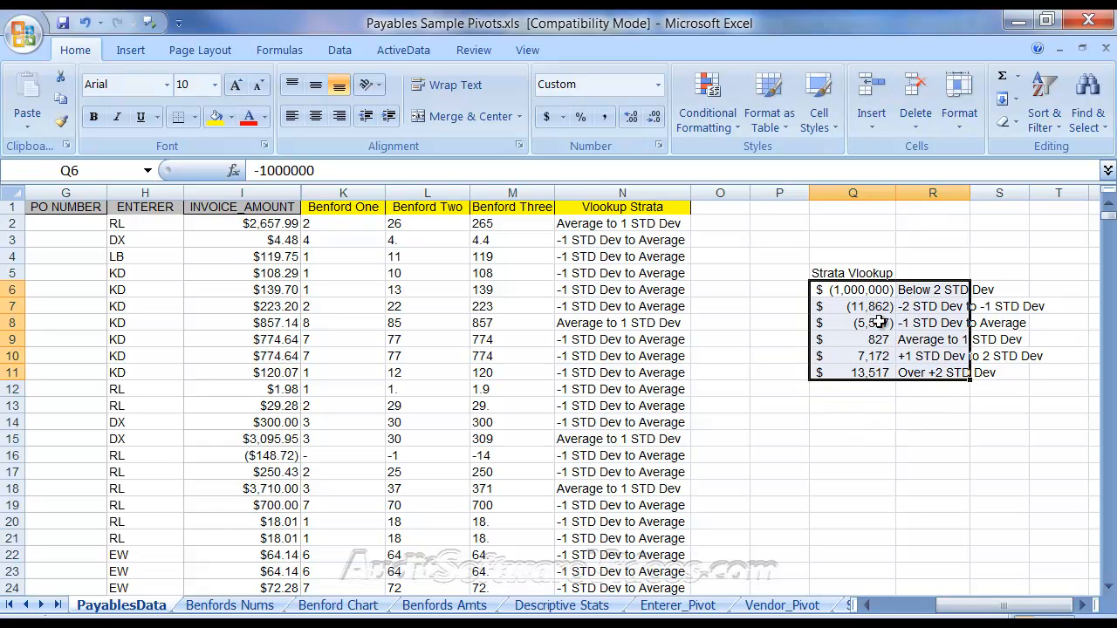
left_click(881, 337)
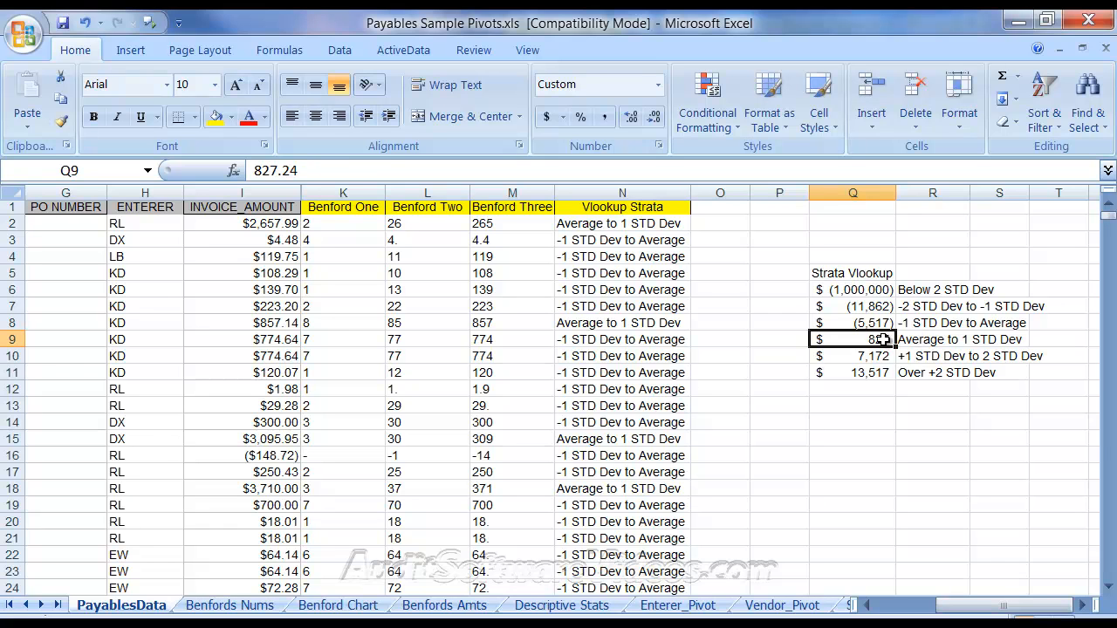
left_click(879, 358)
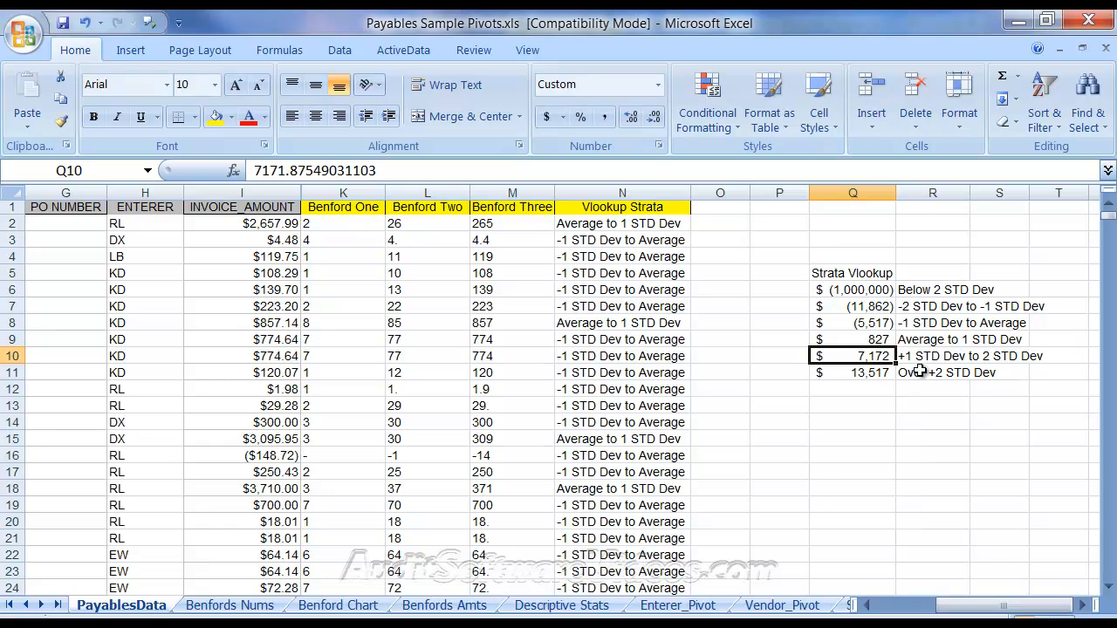
left_click(886, 375)
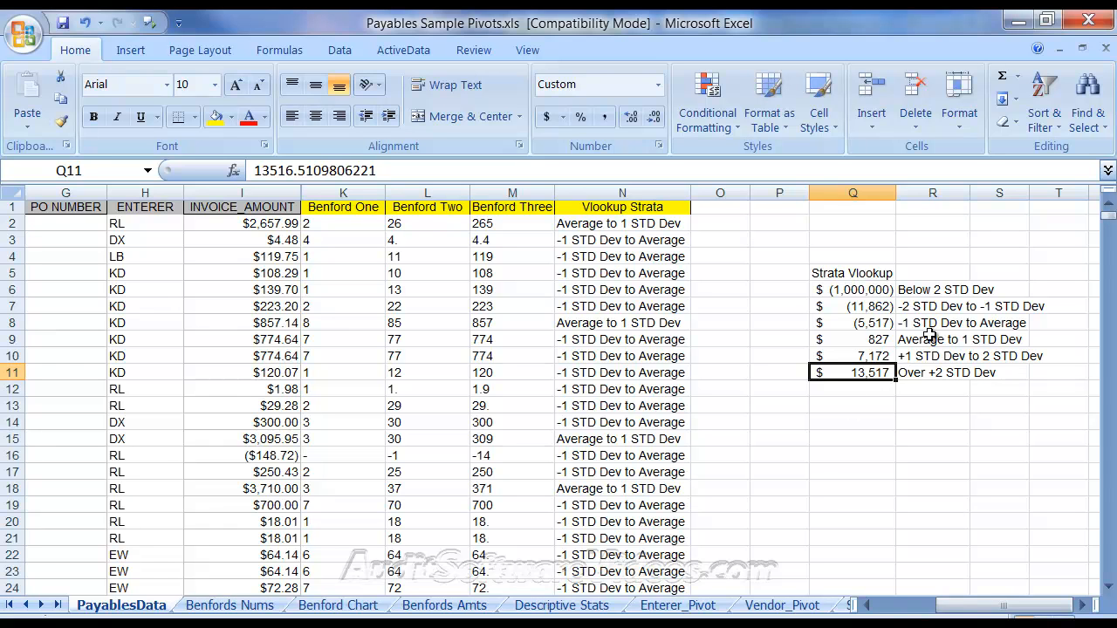
Step: Clear the threshold value of the Below 2 STD Dev row in cell Q6
left_click(886, 294)
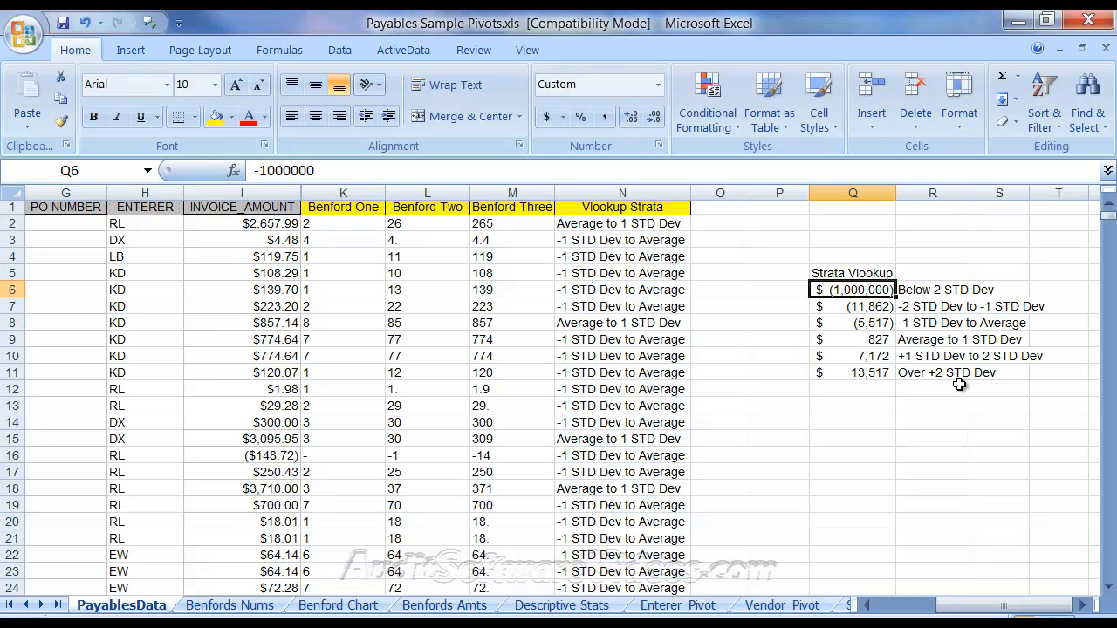
key("Delete")
left_click(851, 471)
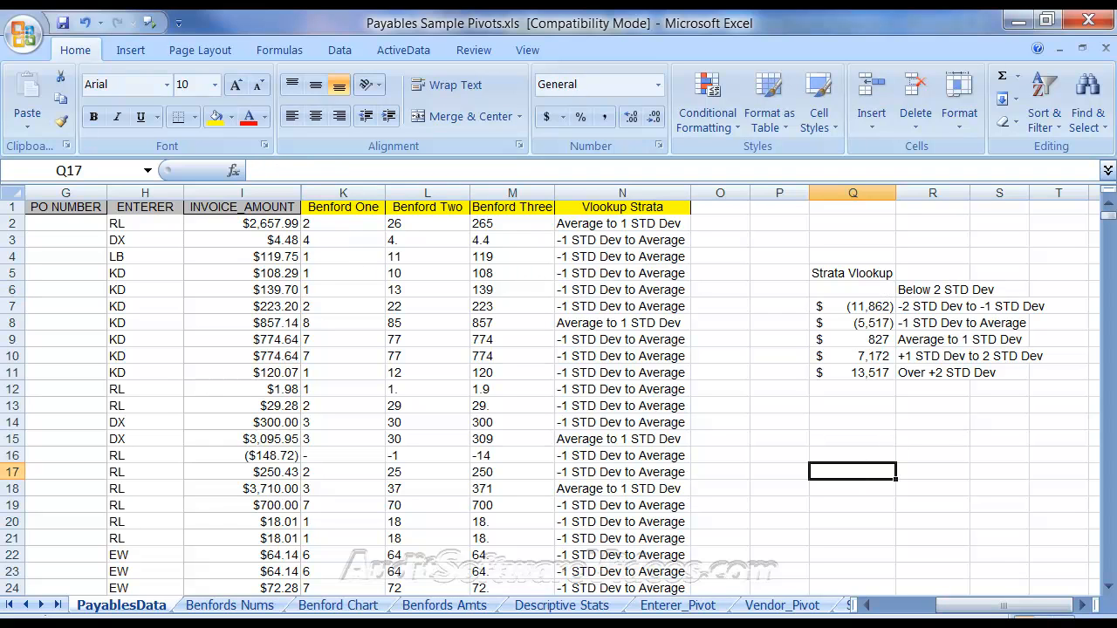
Step: Turn on filters for the header row and filter the Vlookup Strata column to show only the #N/A rows
left_click(13, 208)
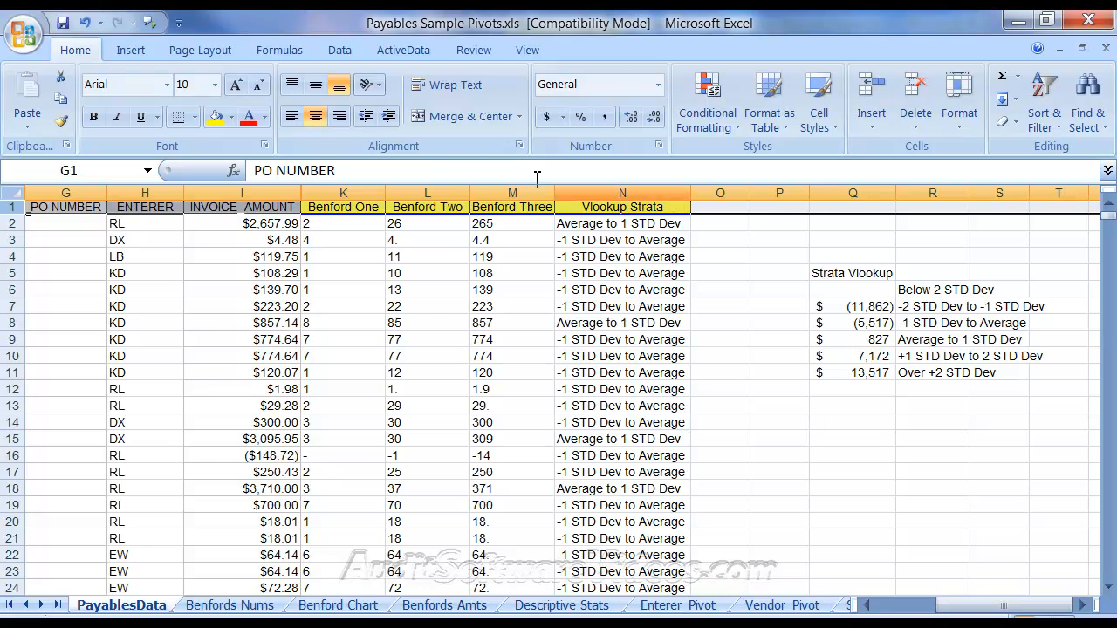
left_click(348, 52)
left_click(478, 100)
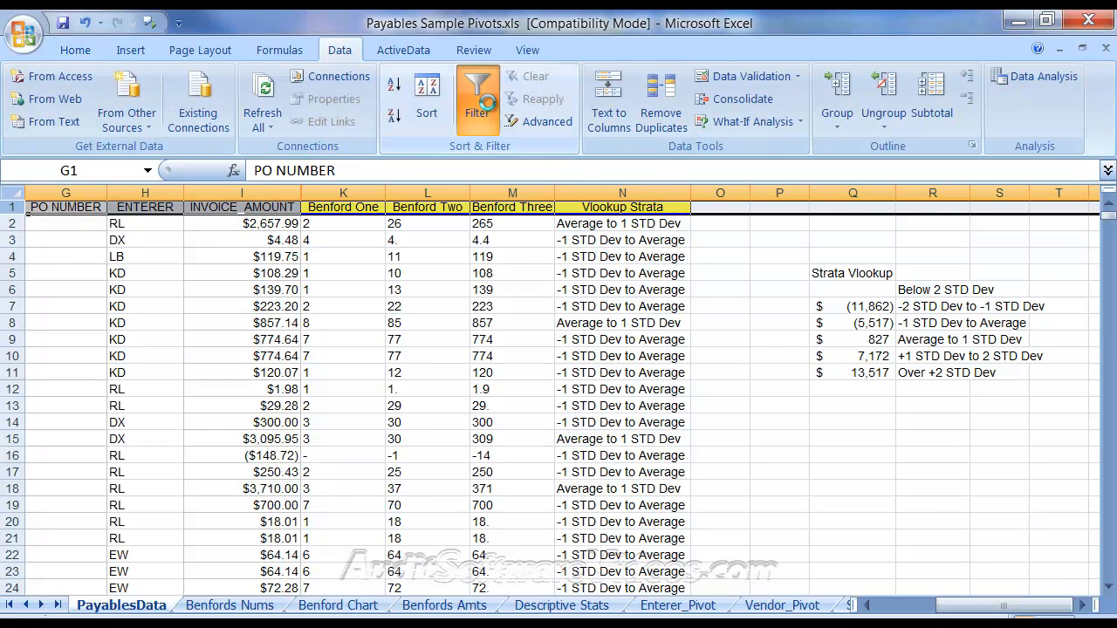
left_click(1059, 609)
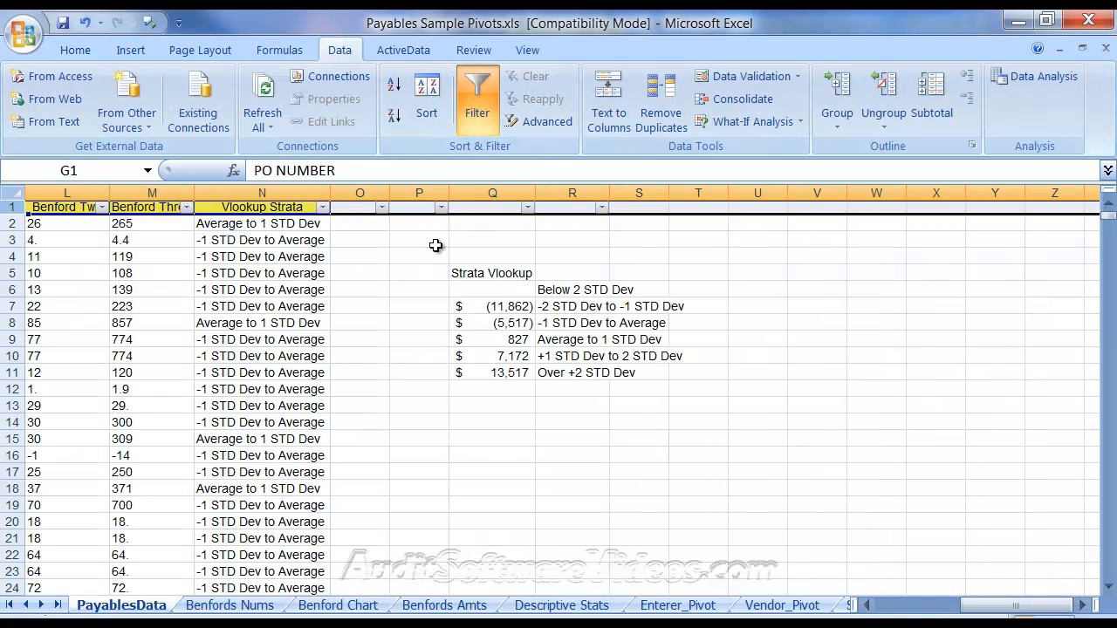
left_click(323, 207)
scroll(316, 391, "down", 1)
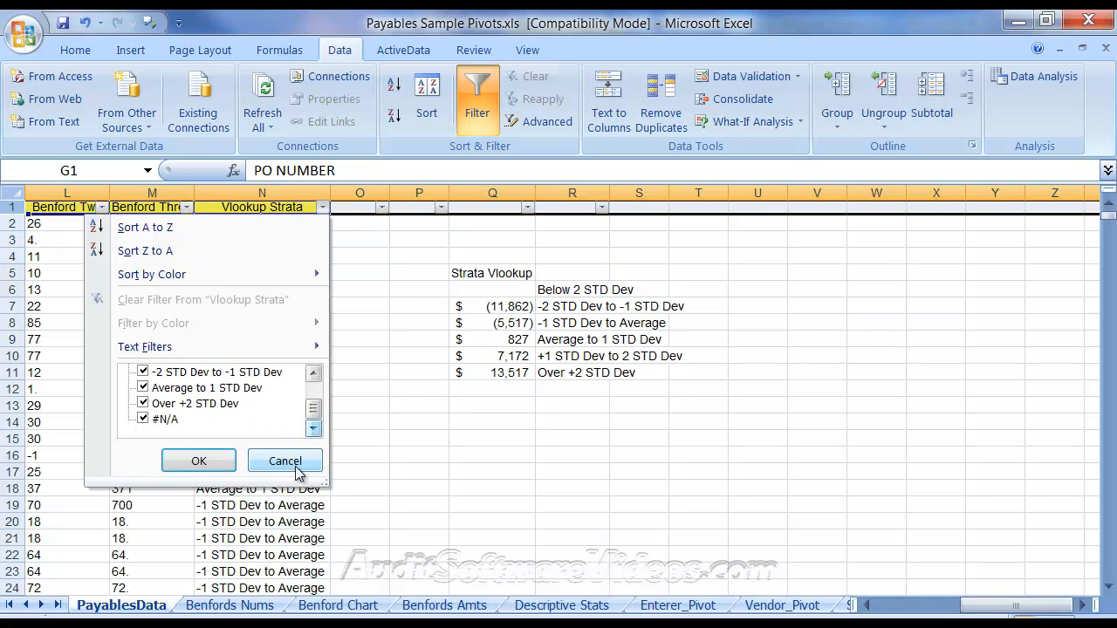
scroll(309, 410, "up", 1)
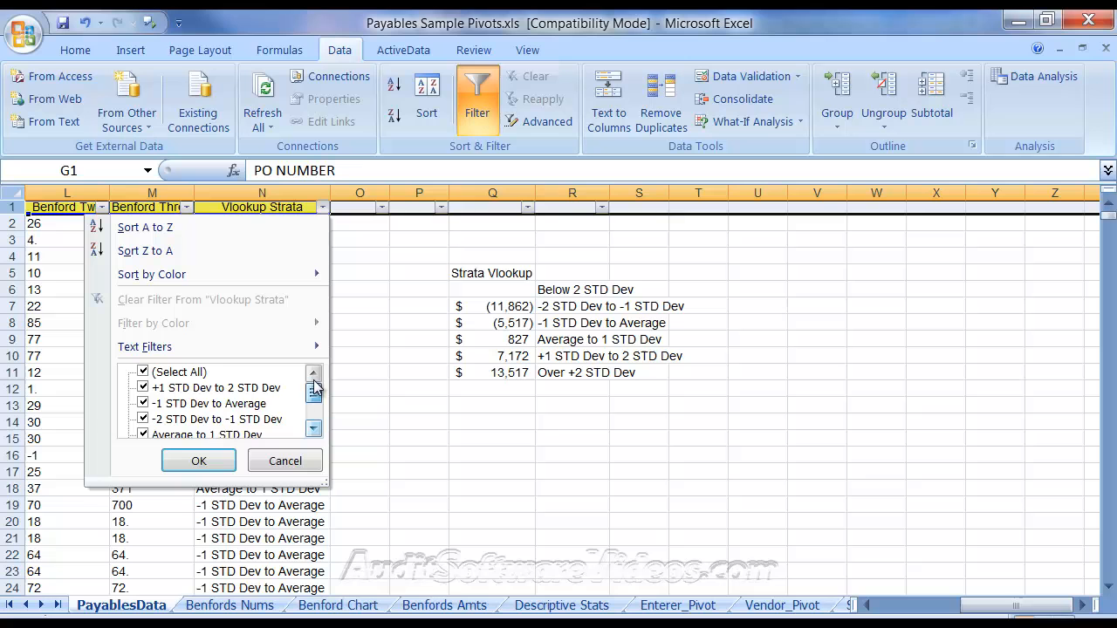
left_click(143, 371)
scroll(316, 402, "down", 1)
left_click(143, 419)
left_click(199, 461)
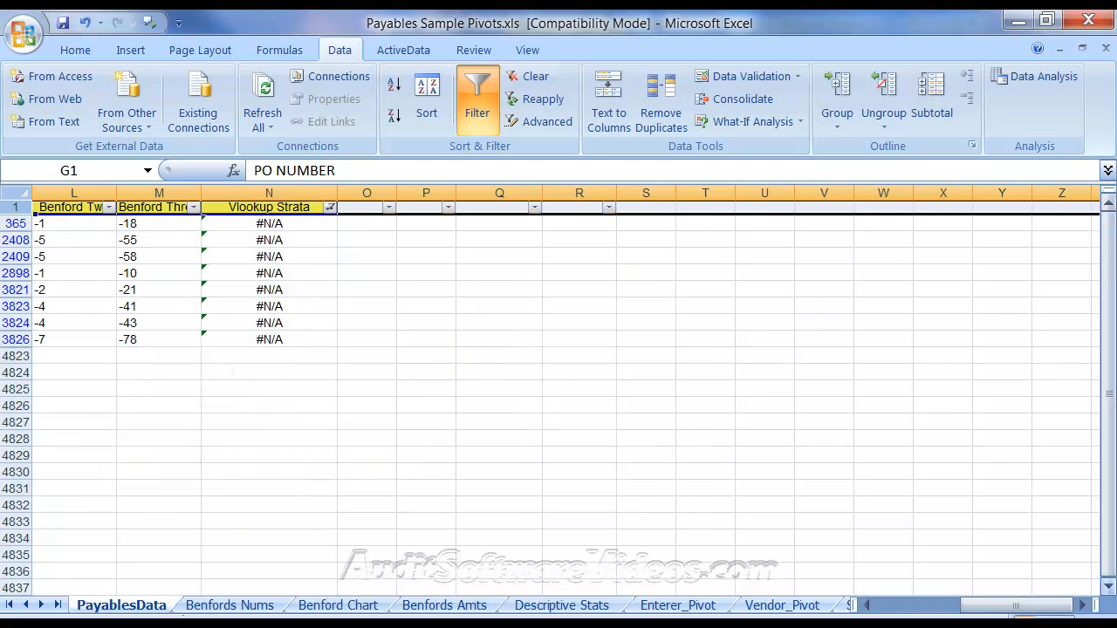
left_click_drag(995, 606, 932, 611)
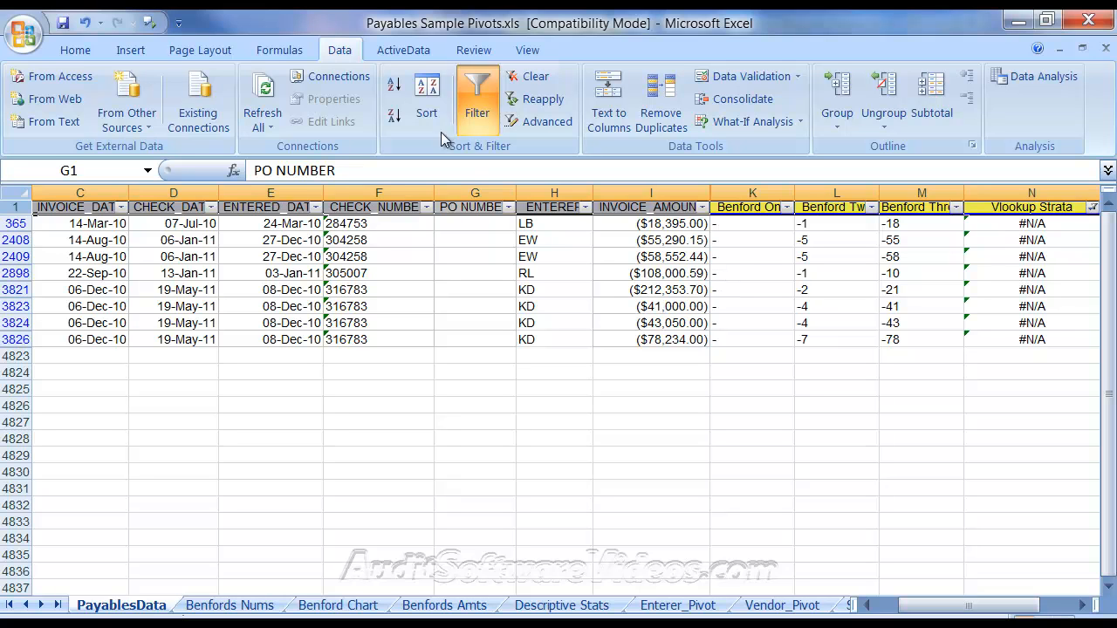
Step: Remove the filter from the payables data and enter -1000000 in Q6 as the Below 2 STD Dev threshold
left_click(480, 104)
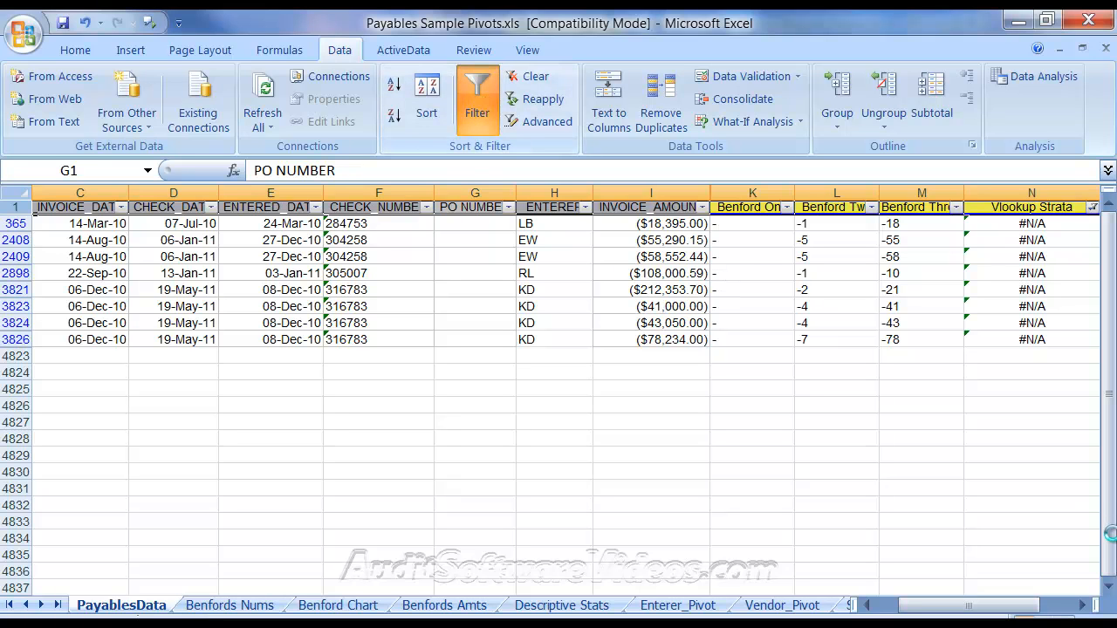
left_click_drag(1012, 613, 1044, 614)
left_click(965, 290)
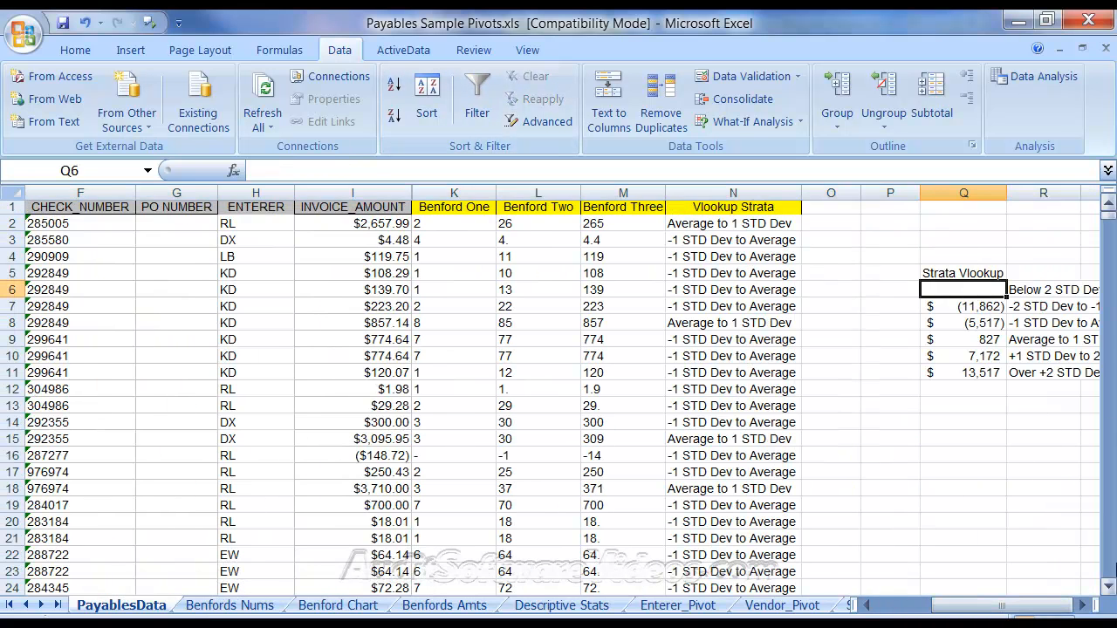
left_click(1082, 605)
left_click(1082, 605)
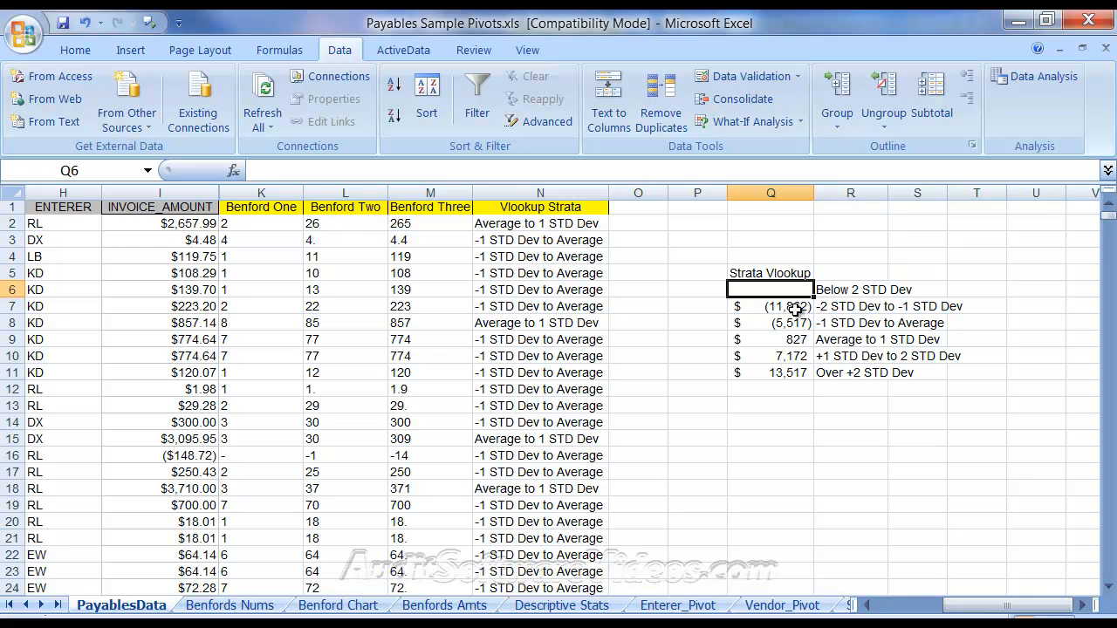
type("-100")
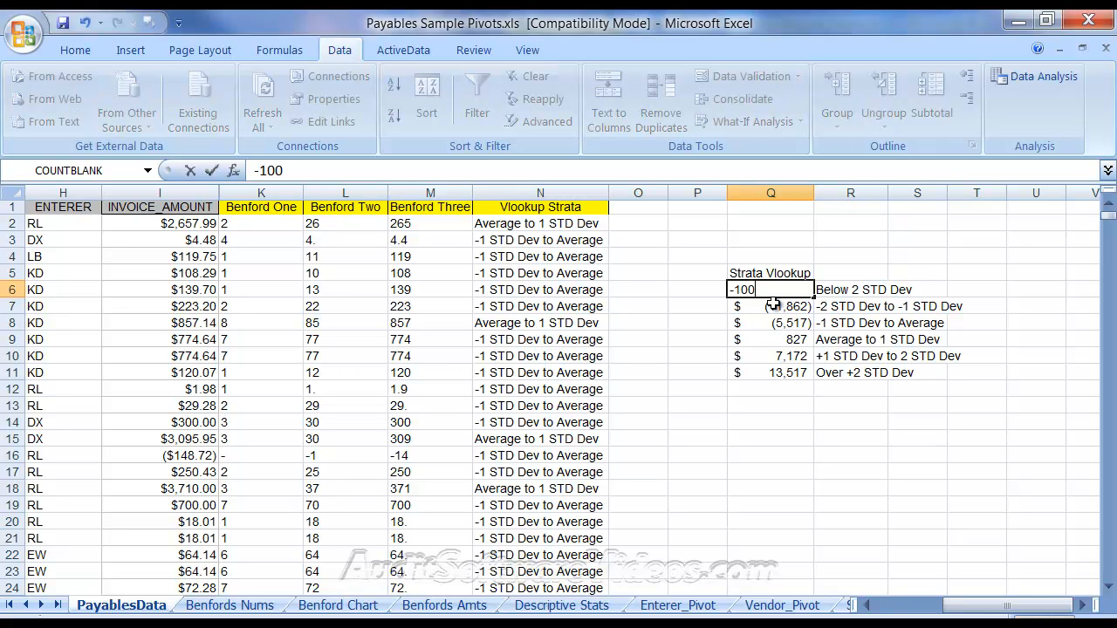
type("0000")
key("Return")
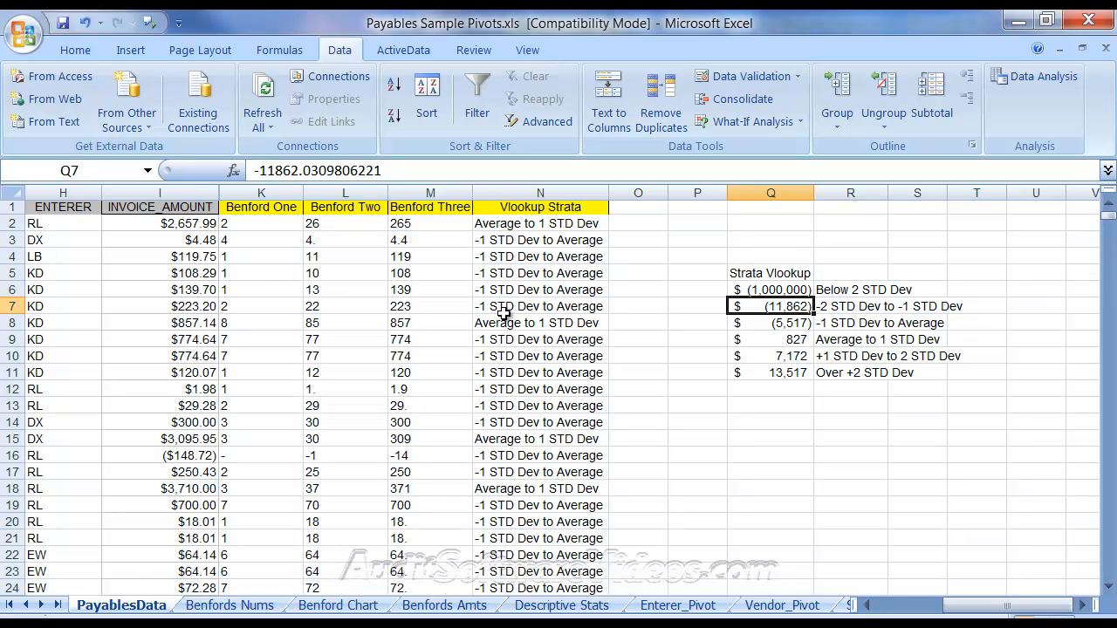
Step: Examine the Vlookup Strata column against the lowest and highest rows of the Strata Vlookup table
left_click(548, 191)
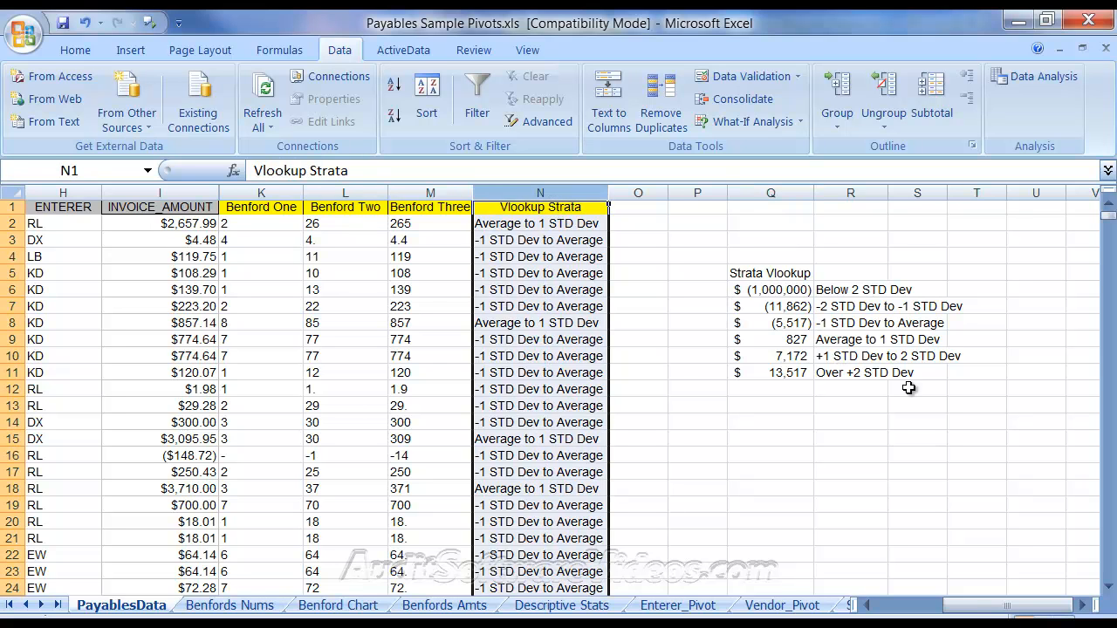
left_click_drag(777, 289, 868, 285)
left_click_drag(798, 375, 839, 380)
left_click(784, 445)
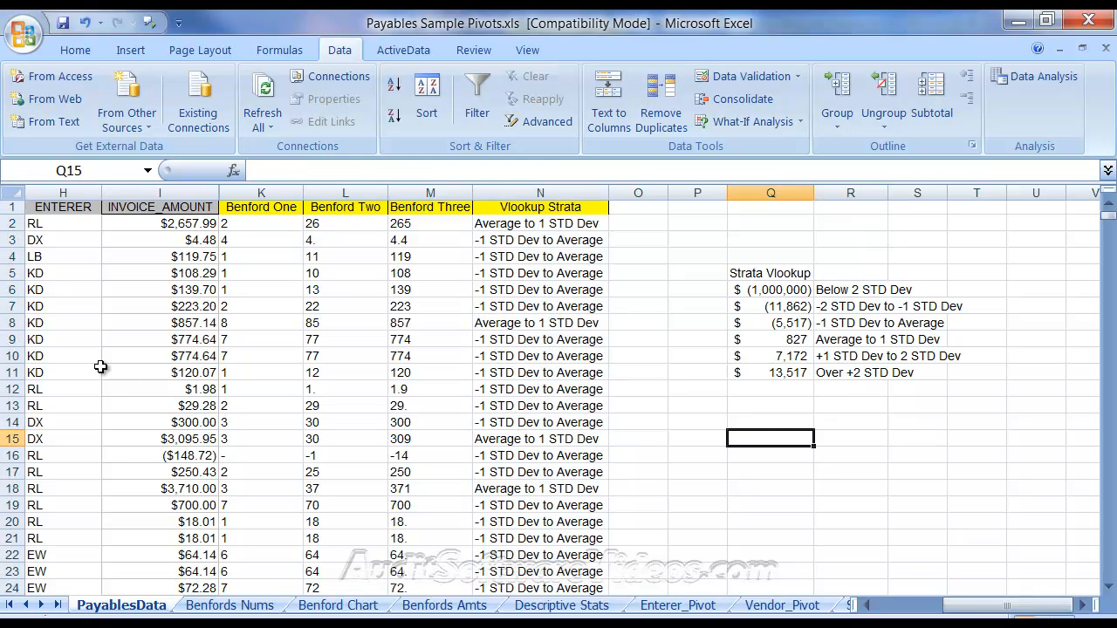
Step: Turn on filters for the header row of the PayablesData sheet
left_click(14, 207)
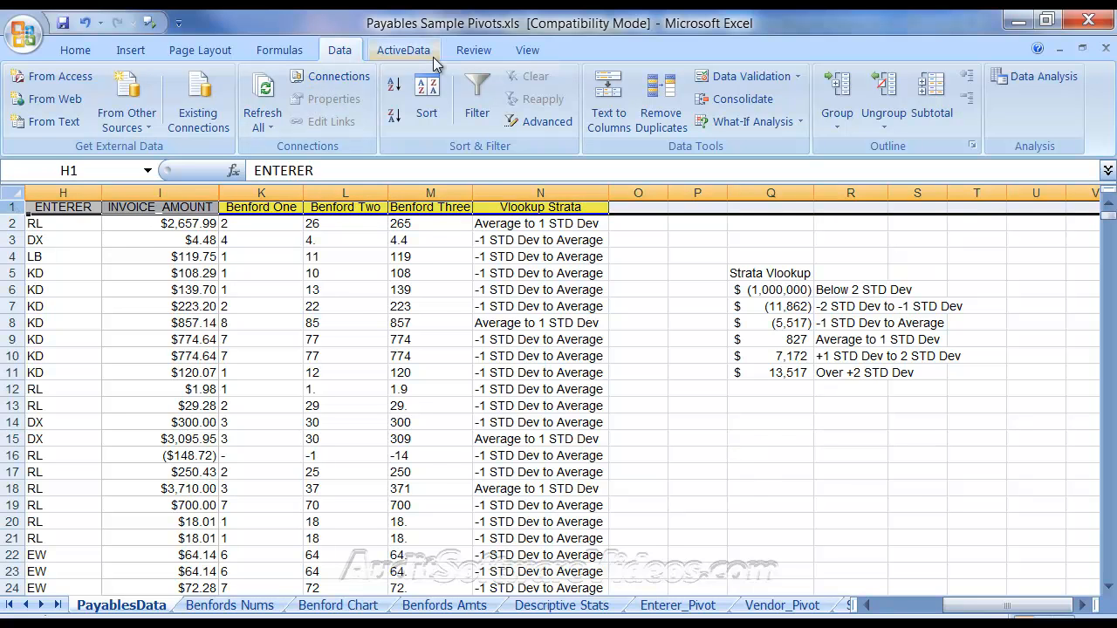
left_click(478, 101)
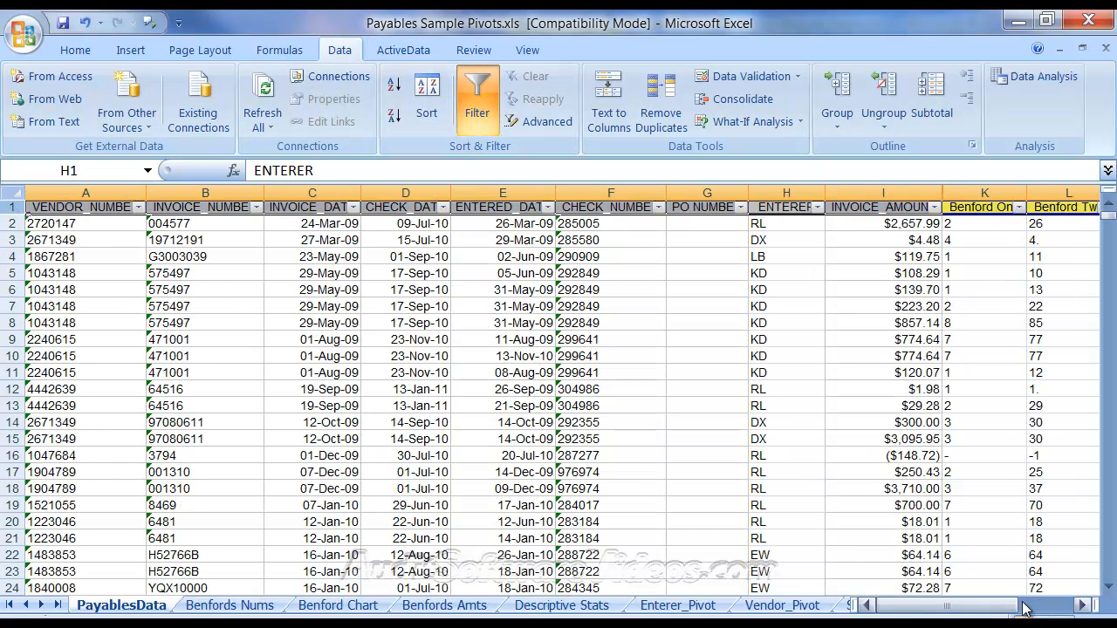
left_click(1025, 609)
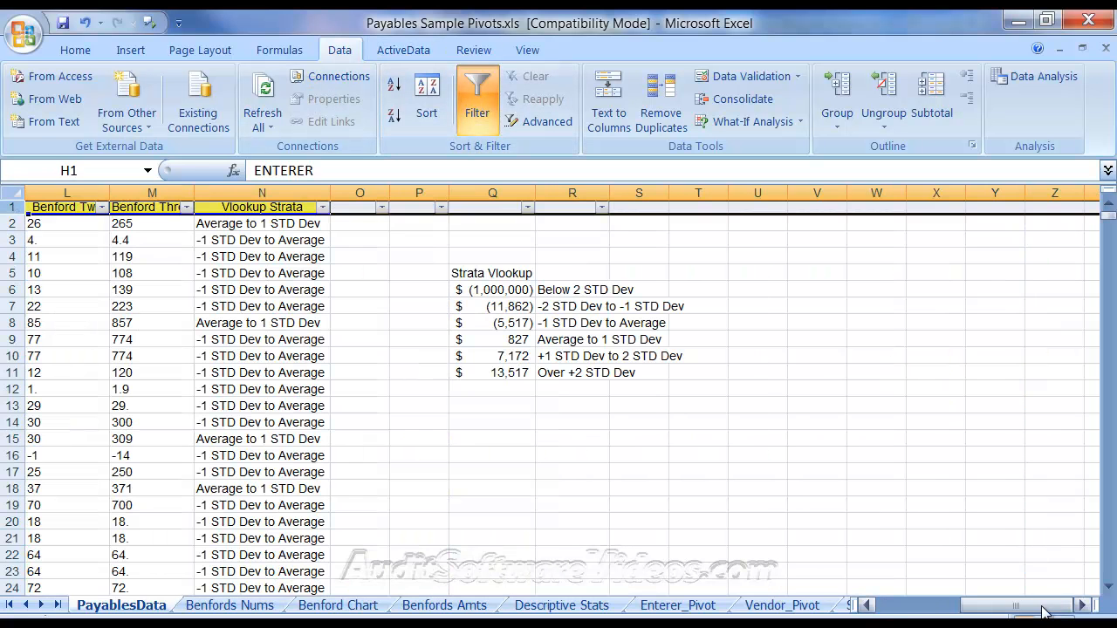
Step: Filter the Vlookup Strata column to show only the Below 2 STD Dev and Over +2 STD Dev rows
left_click(323, 208)
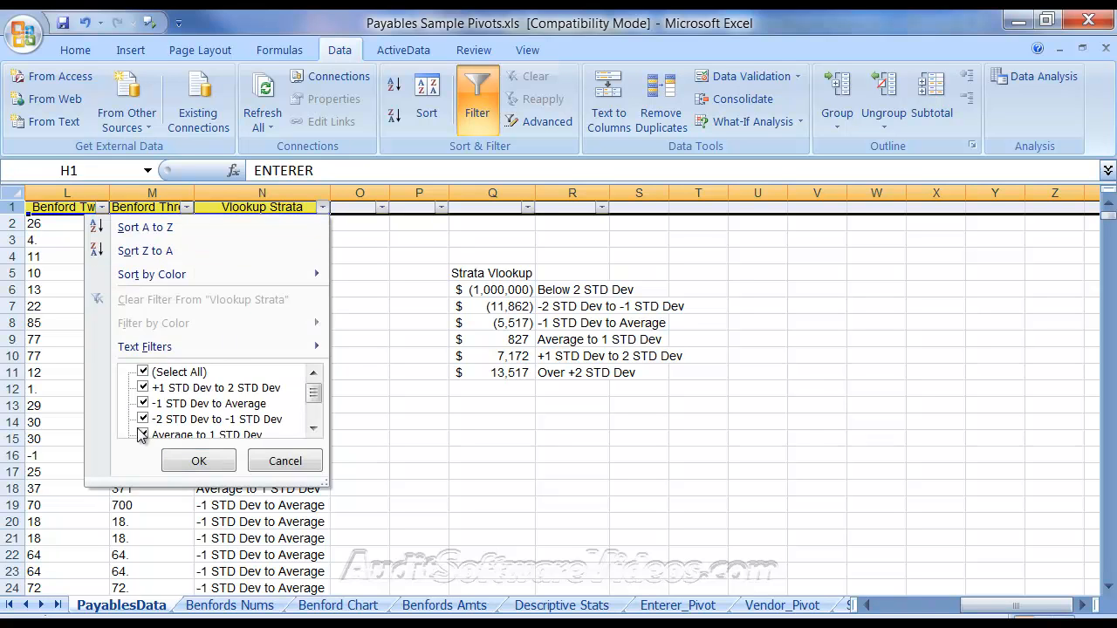
left_click(312, 427)
left_click(313, 427)
left_click(312, 427)
left_click(143, 403)
left_click(143, 419)
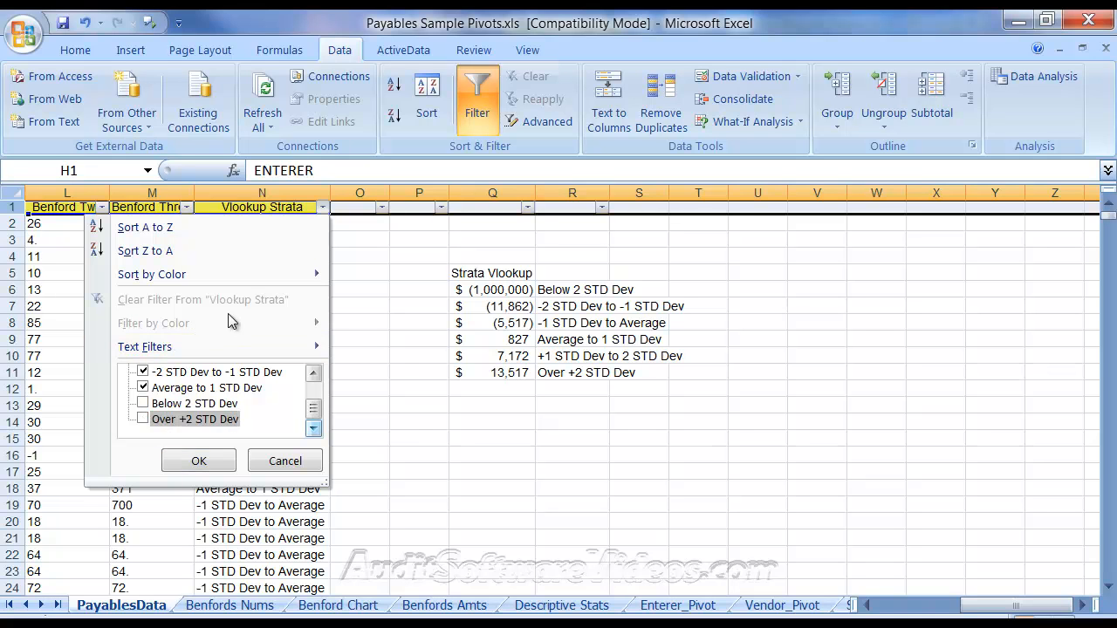
left_click_drag(314, 418, 314, 389)
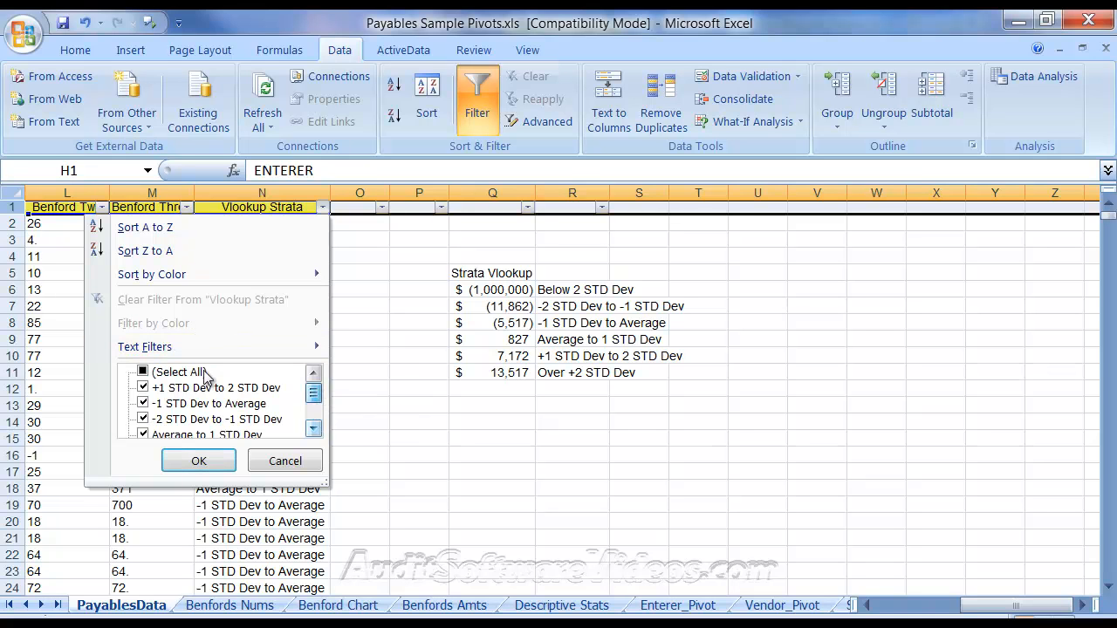
left_click(144, 372)
left_click(143, 372)
scroll(149, 410, "down", 1)
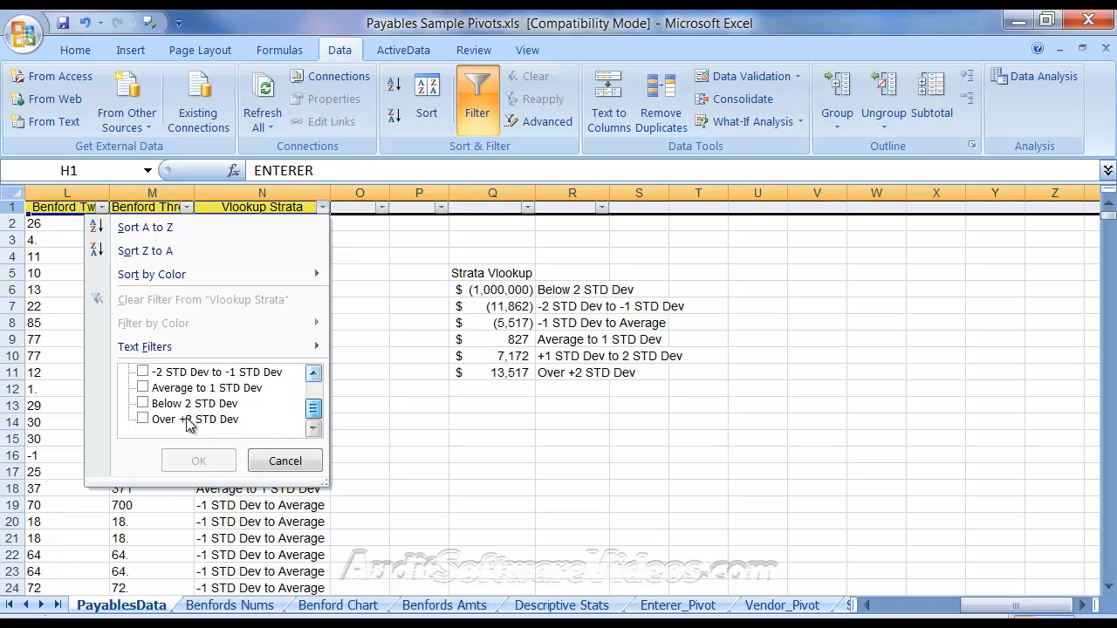
left_click(143, 403)
left_click(143, 418)
left_click(209, 461)
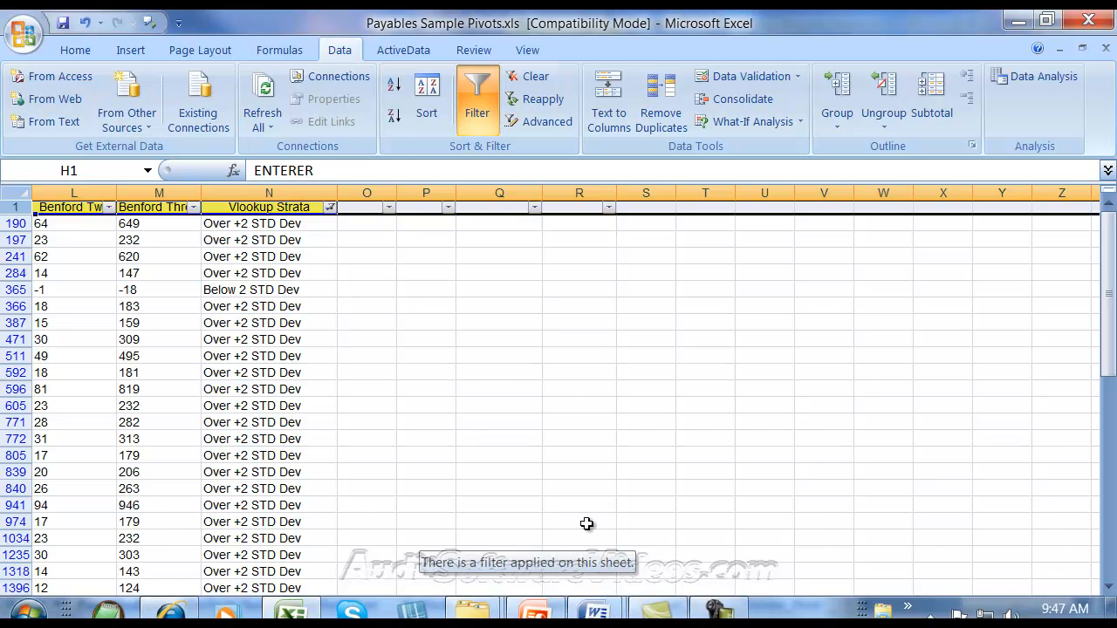
Step: Review the invoice amounts of the filtered outlier rows against their strata and clear the filter from the payables data
left_click(646, 488)
left_click_drag(984, 609, 894, 609)
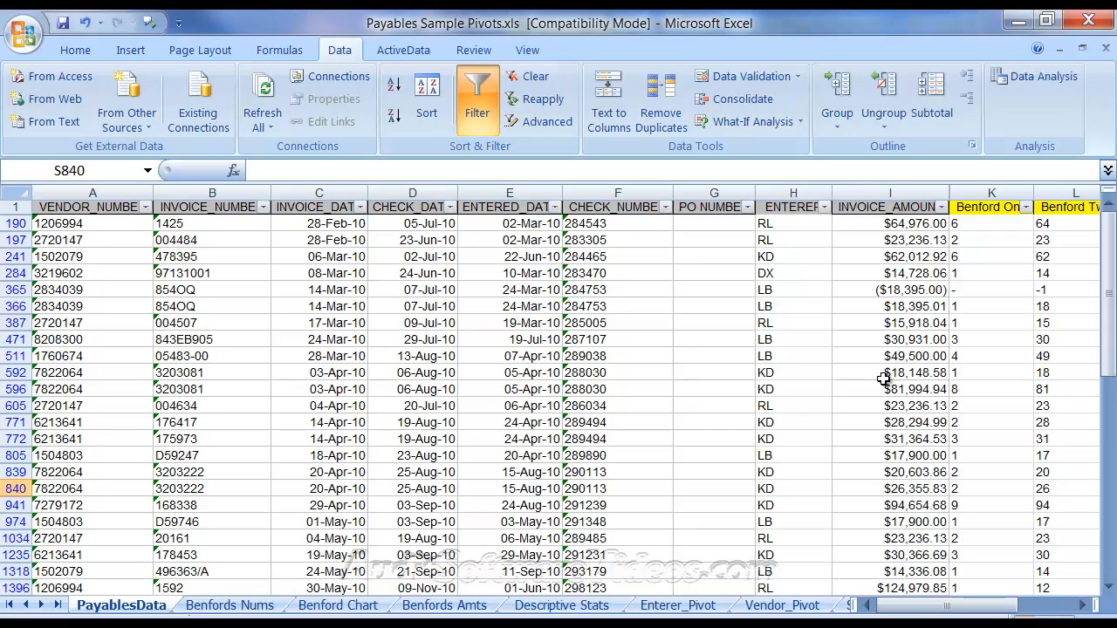
left_click_drag(1109, 284, 1103, 233)
left_click_drag(950, 606, 965, 608)
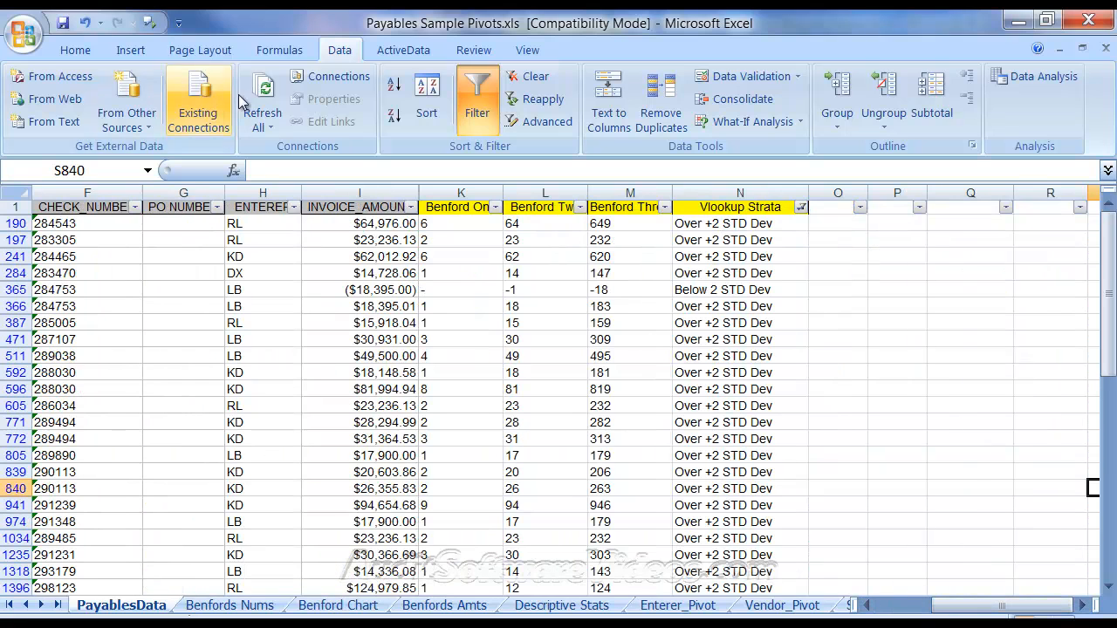
left_click(529, 76)
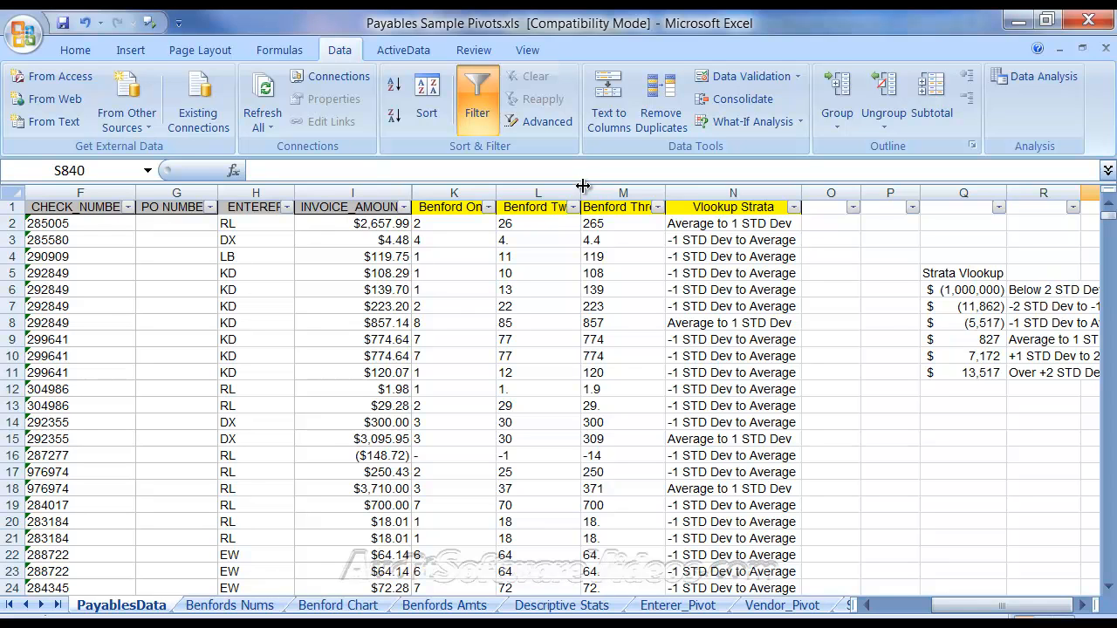
Step: Compare the pie slices on the Stratify Chart sheet with the strata counts in the Stratify PivotTable
left_click(57, 605)
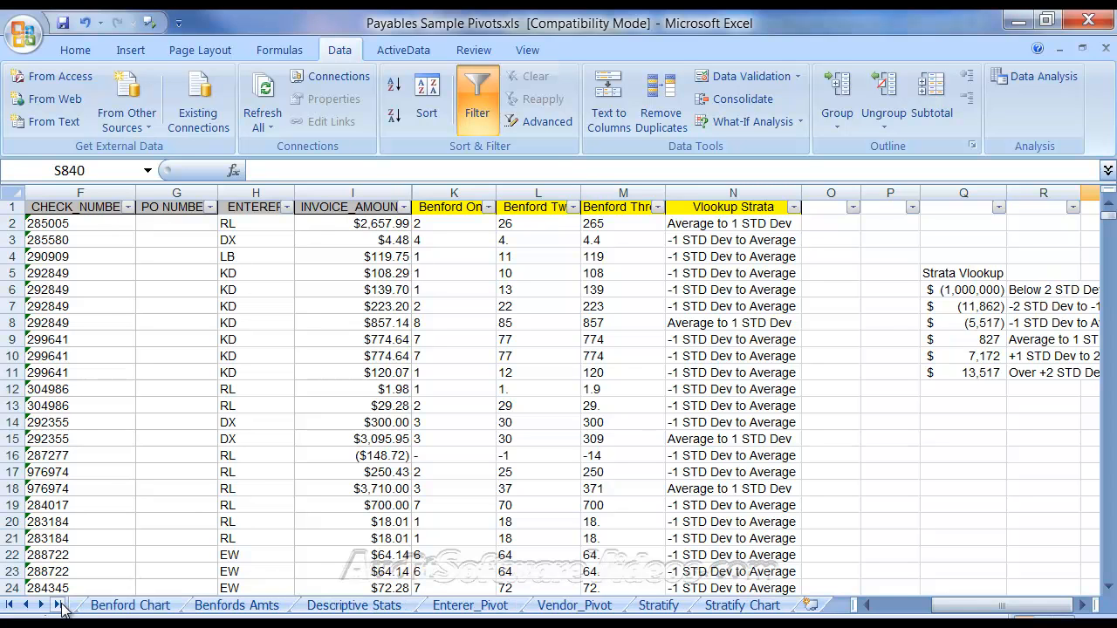
left_click(729, 606)
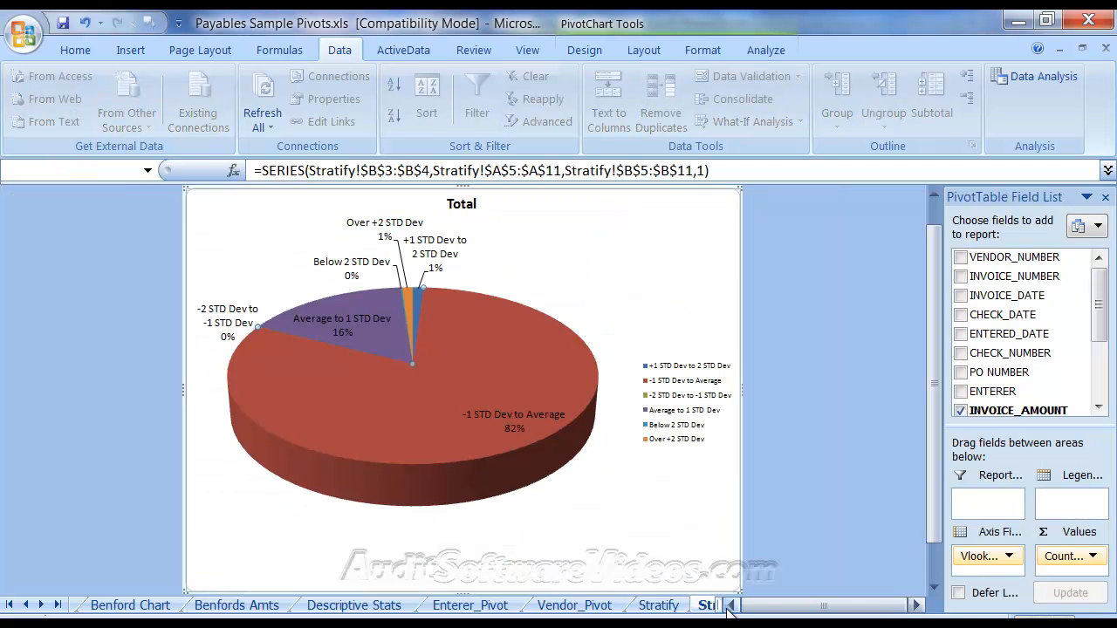
left_click(659, 605)
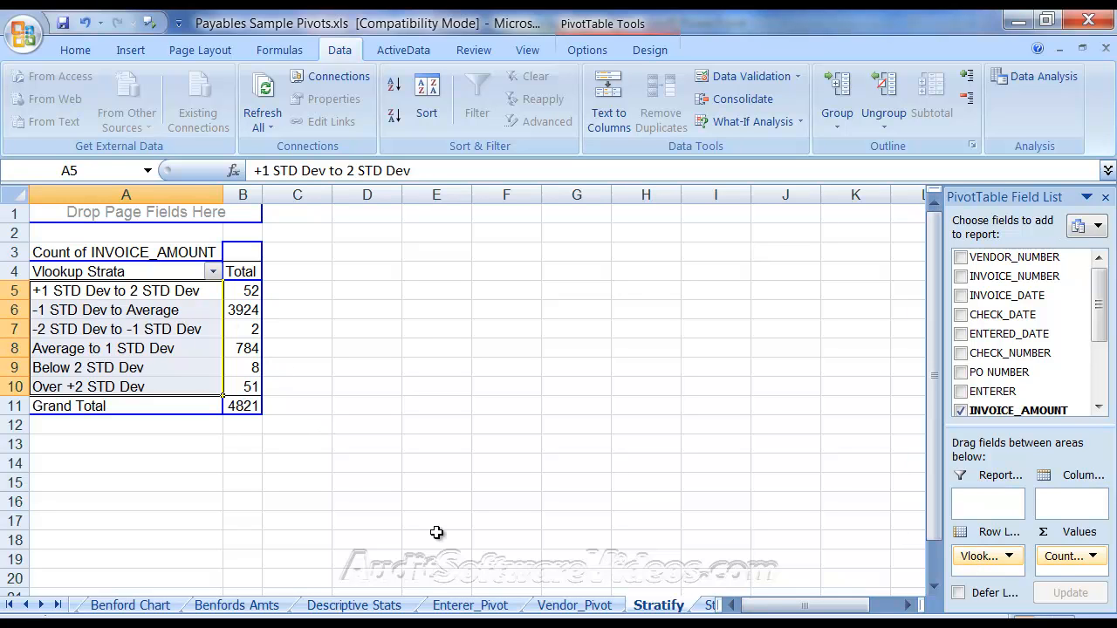
left_click(707, 605)
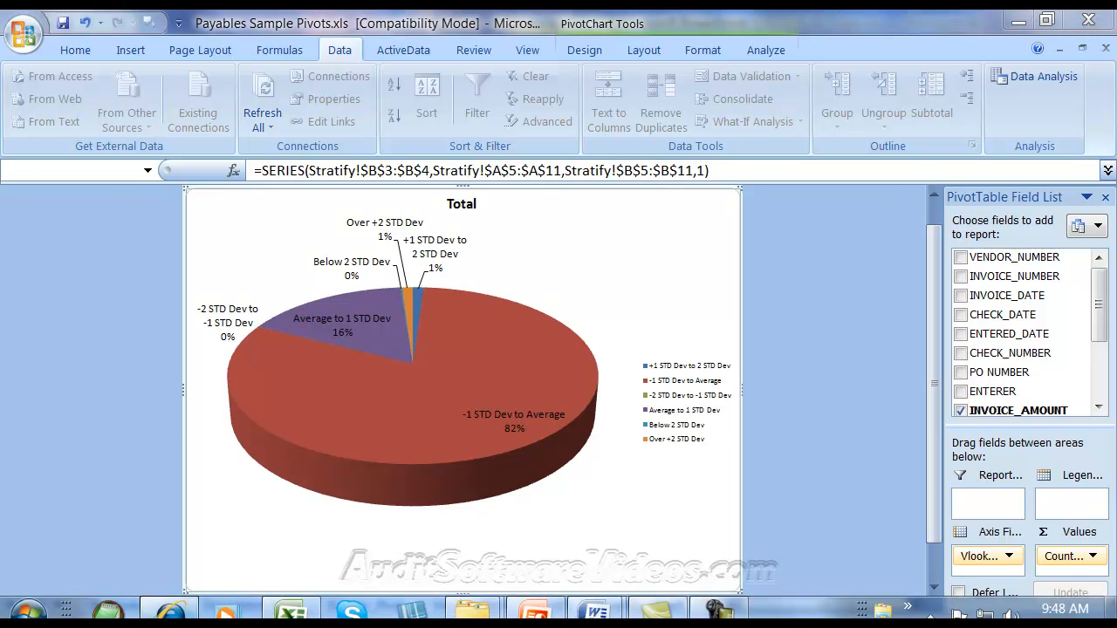
Step: Switch to Internet Explorer to view Wikipedia's standard deviation bell curve, and return to Excel to inspect the -1 STD Dev to Average slice
left_click(170, 609)
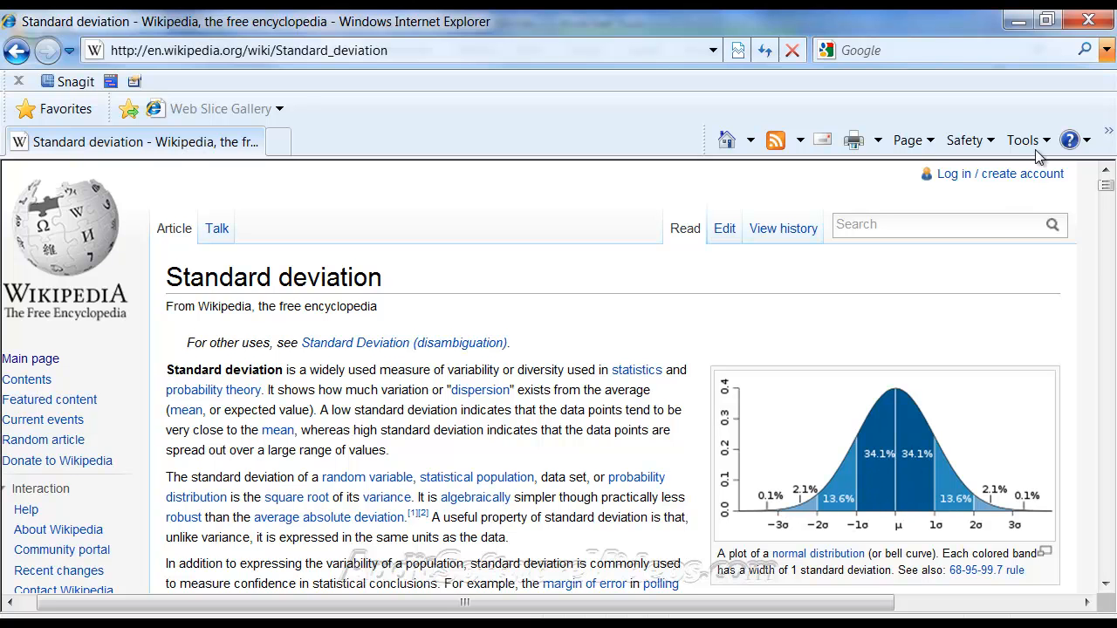
left_click(1088, 20)
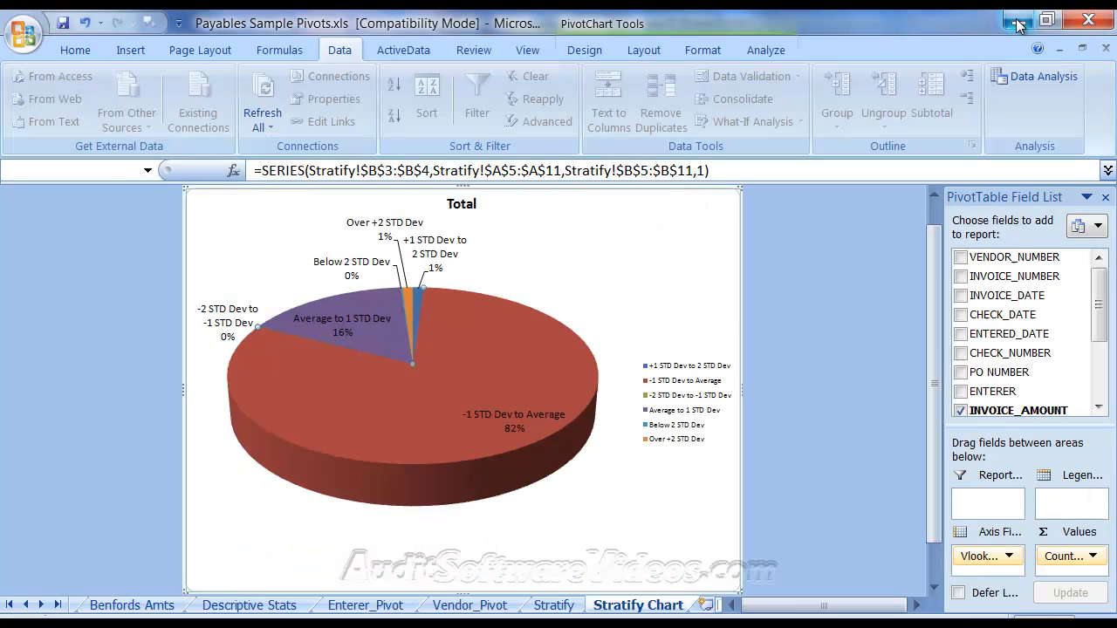
mouse_move(455, 461)
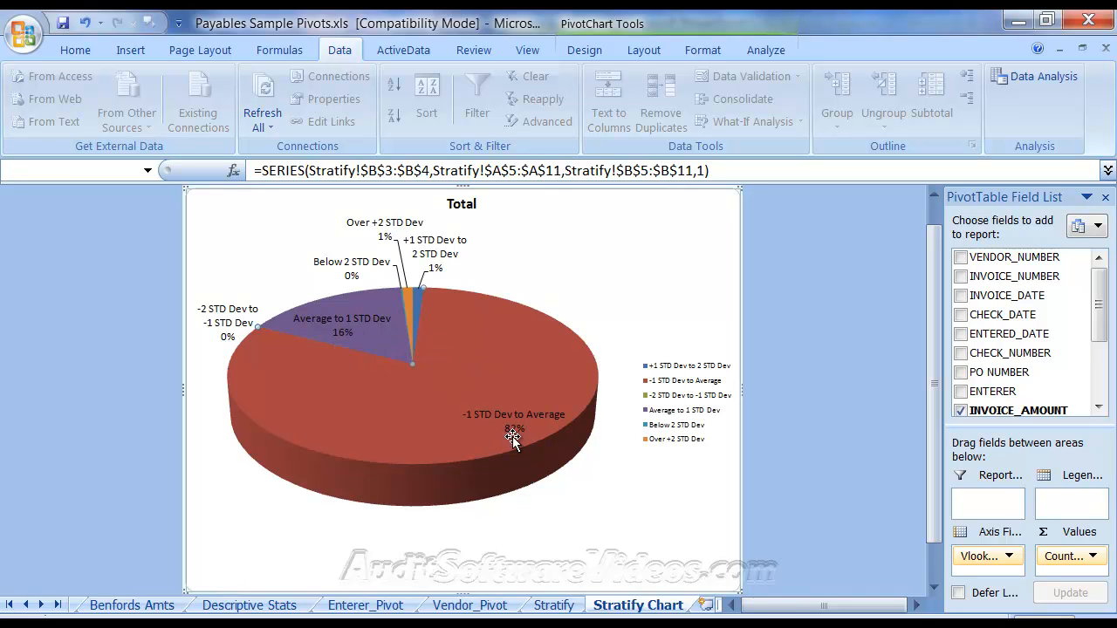
mouse_move(453, 380)
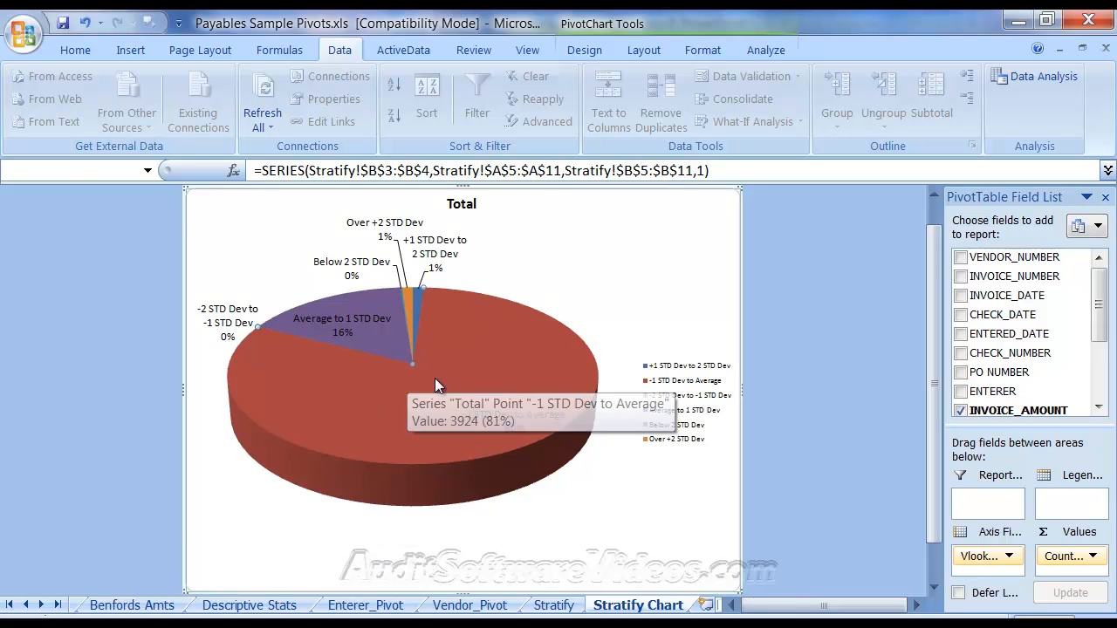
Step: Drill down into the Below 2 STD Dev count of the Stratify PivotTable and select the listed invoices' ENTERED_DATE values
left_click(555, 605)
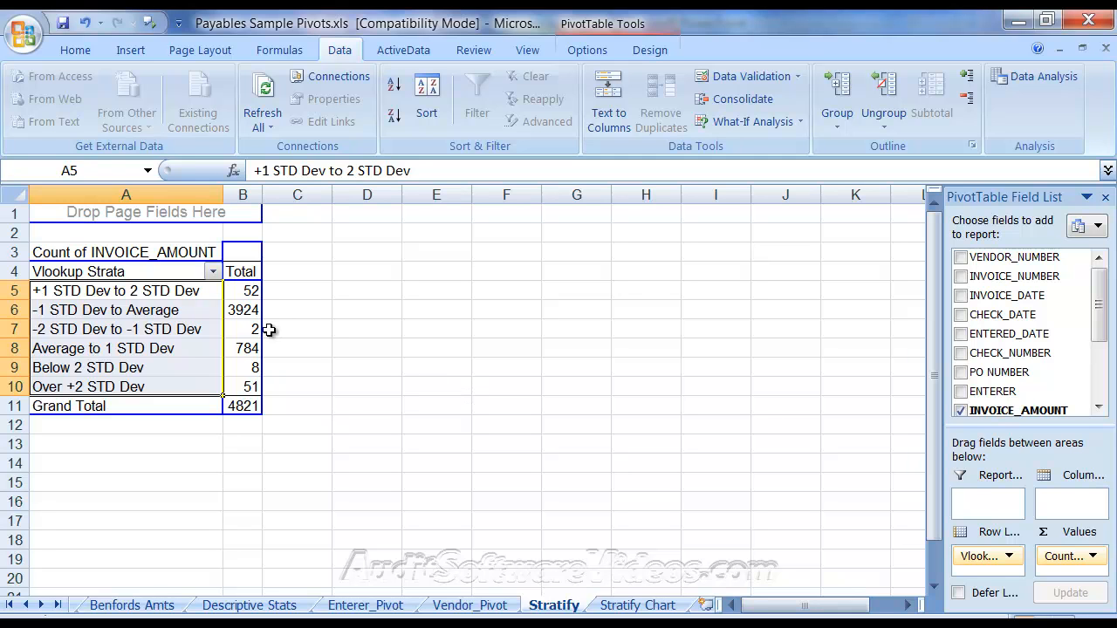
left_click(365, 386)
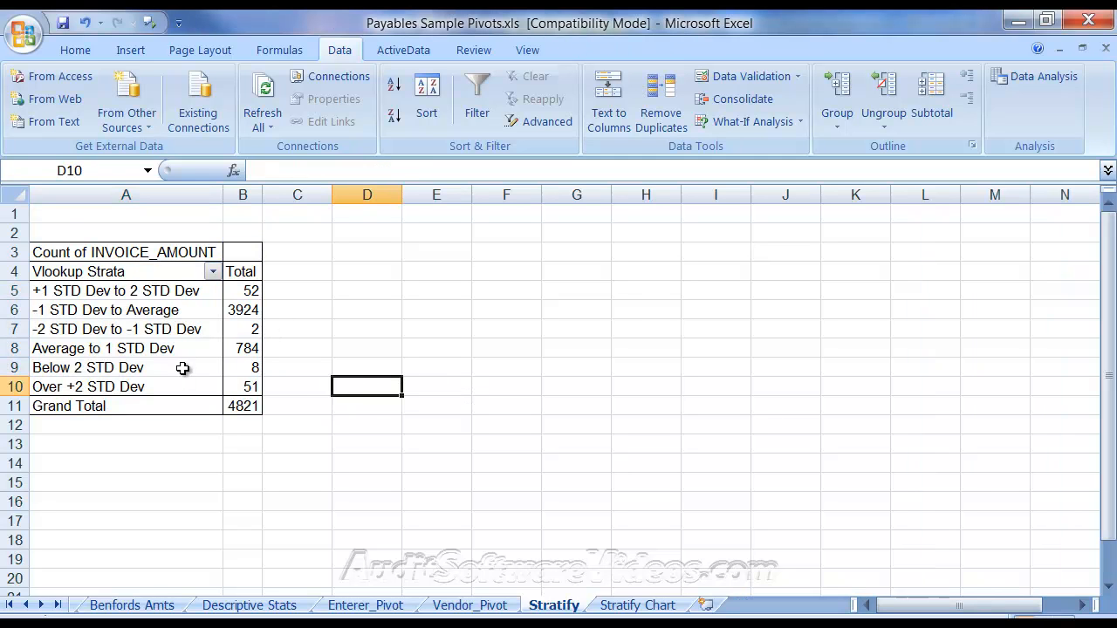
double_click(251, 367)
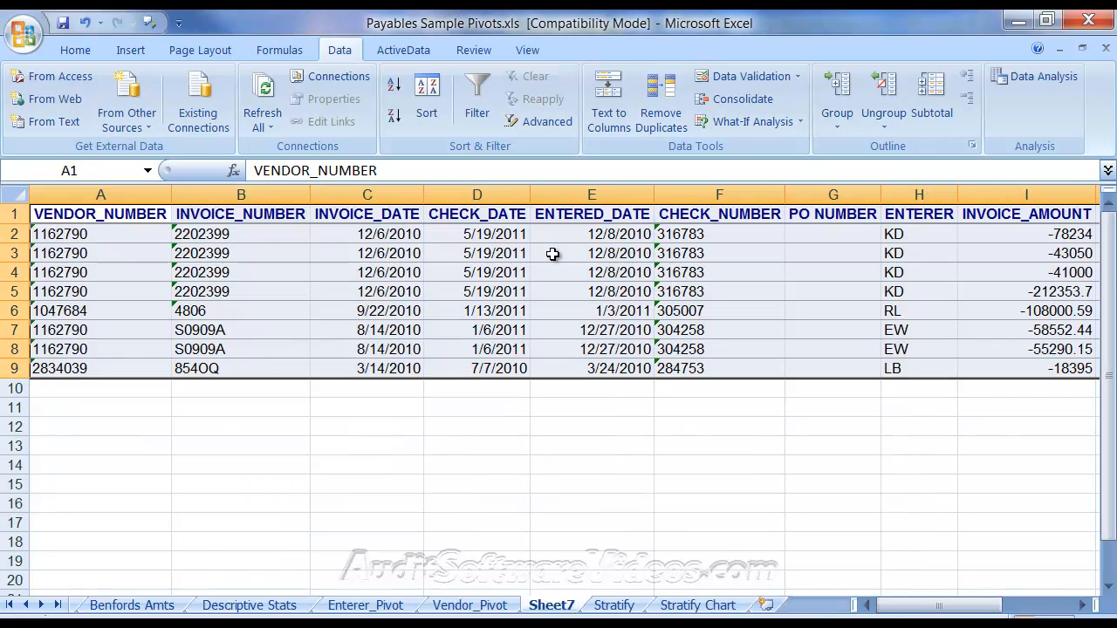
left_click_drag(601, 236, 597, 363)
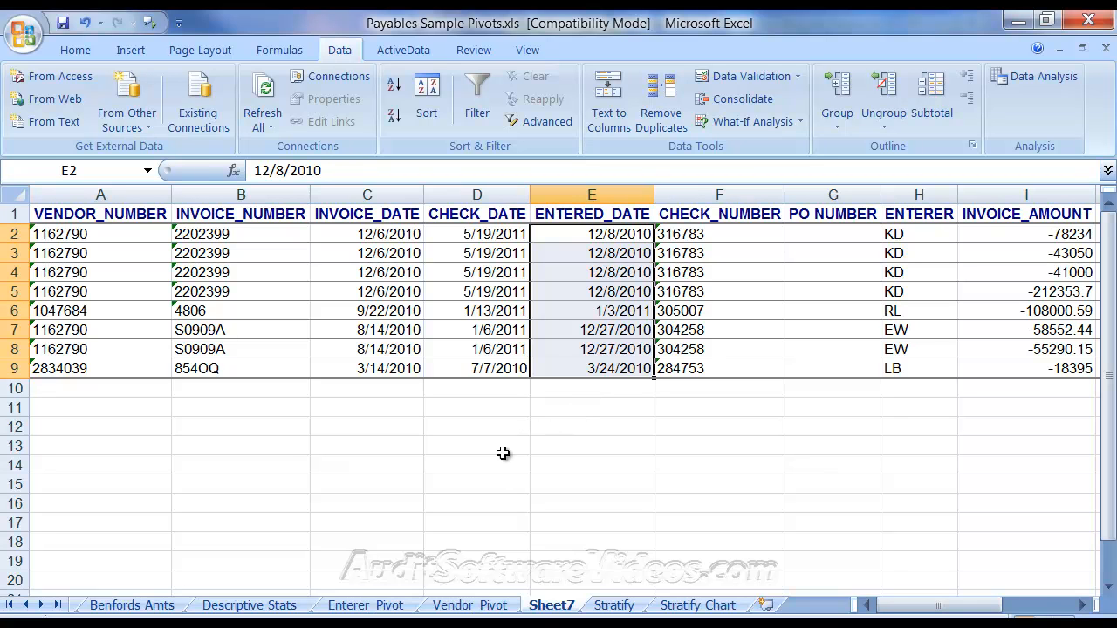
Step: Delete the drill-down sheet listing the Below 2 STD Dev invoices
right_click(541, 611)
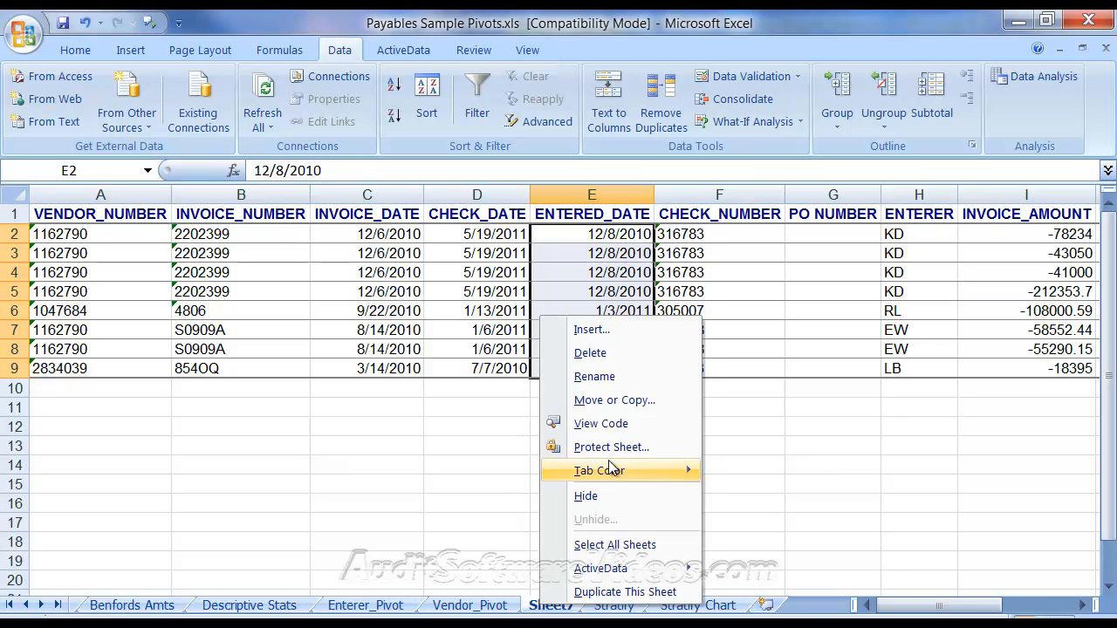
left_click(597, 356)
left_click(534, 391)
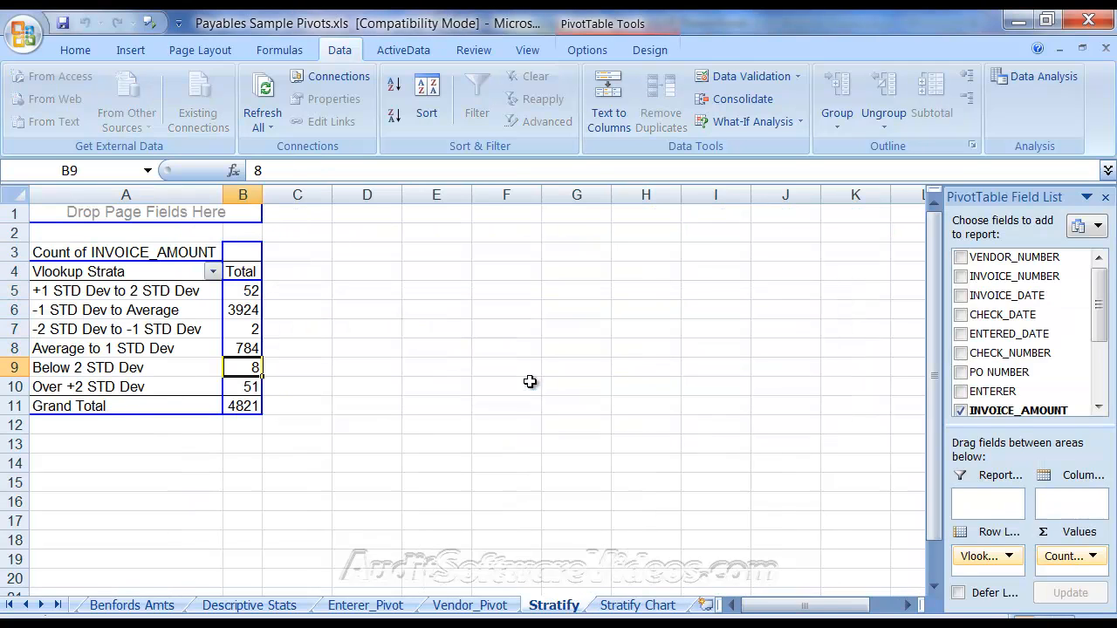